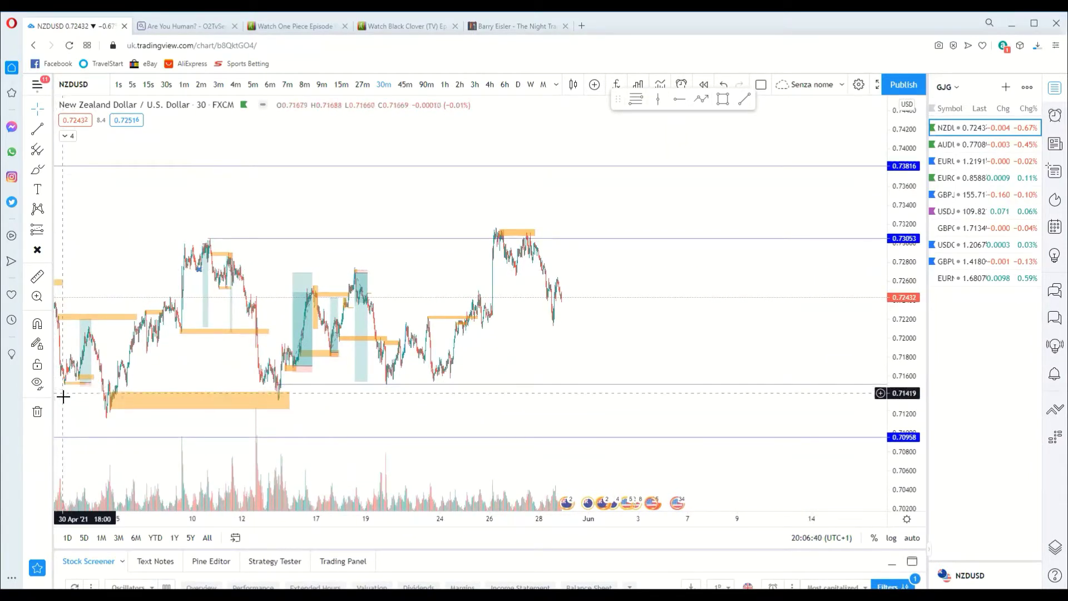
pyautogui.moveTo(61, 399); pyautogui.dragTo(54, 395)
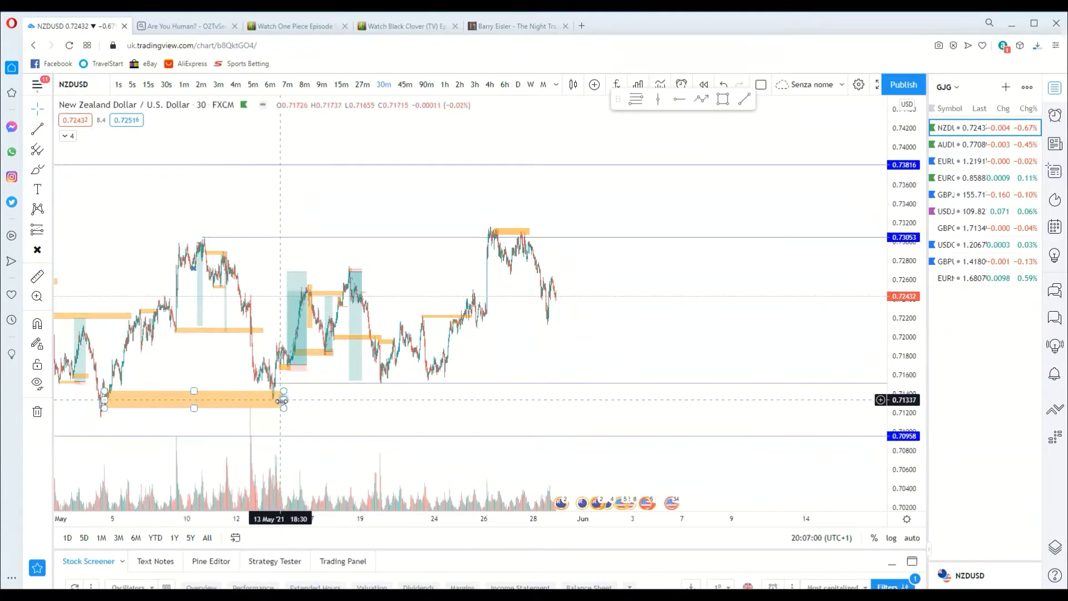
pyautogui.click(191, 398)
pyautogui.click(101, 420)
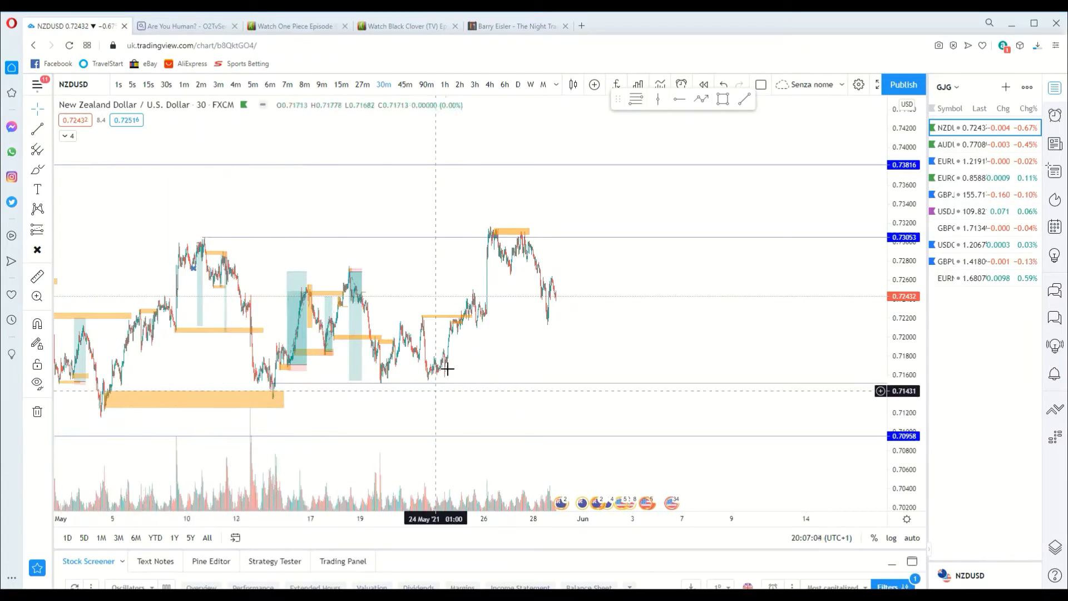
pyautogui.scroll(1, 461, 253)
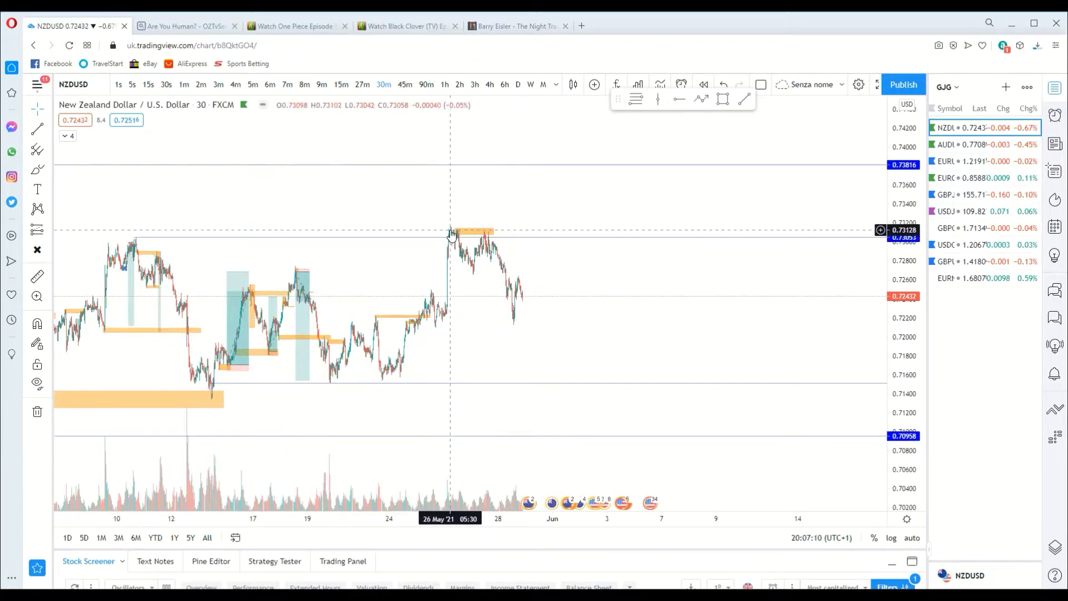
pyautogui.moveTo(452, 234); pyautogui.dragTo(456, 231)
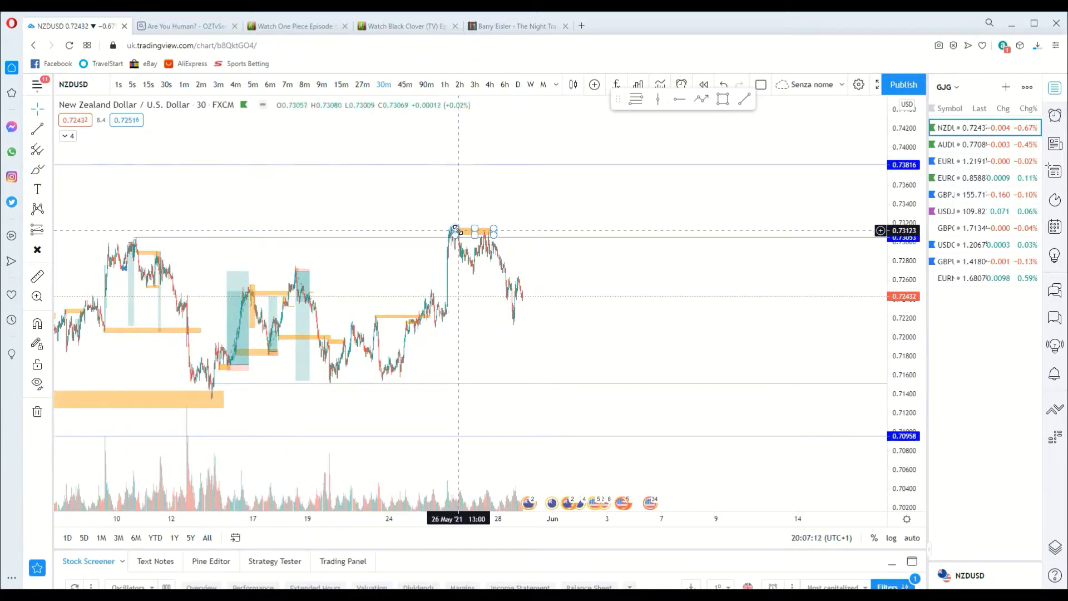
pyautogui.click(448, 118)
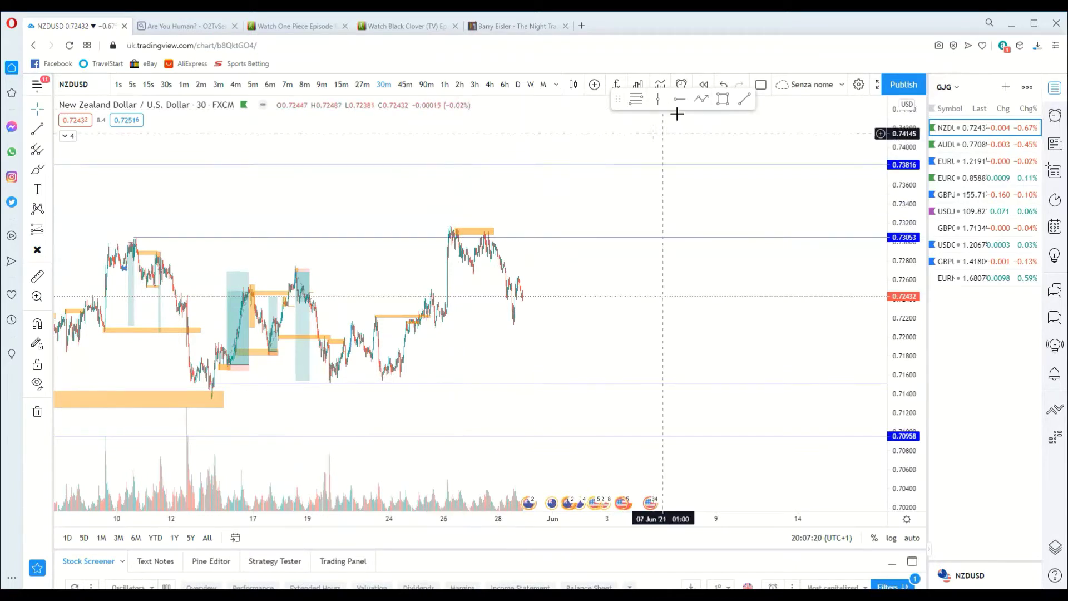
# - Draw a rectangle in the empty area after the latest candles, spanning about 0.72471 to 0.73146 around 3–4 June
pyautogui.click(723, 103)
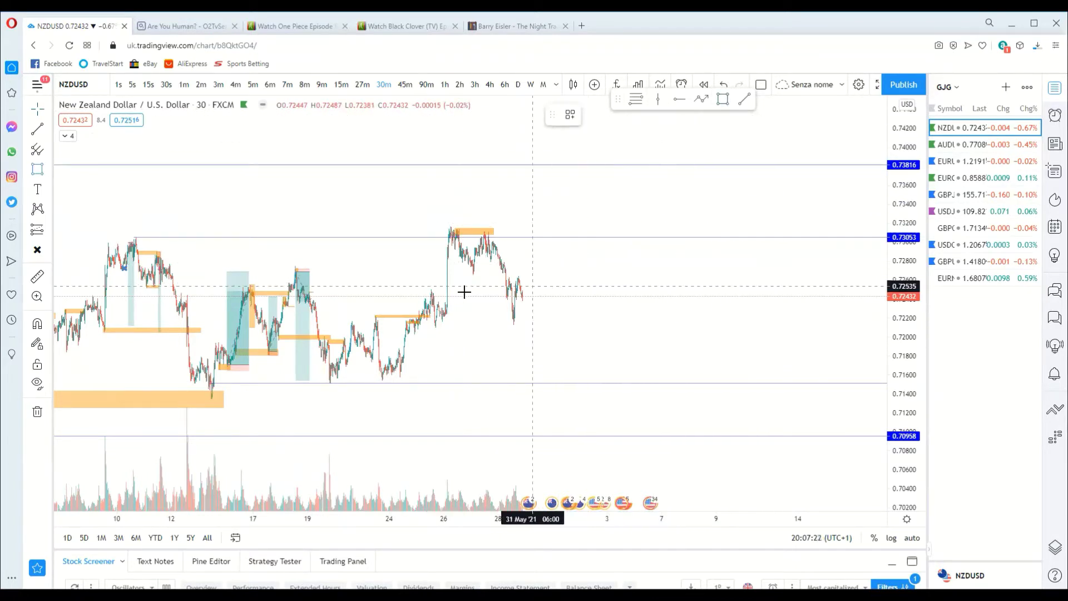
pyautogui.click(625, 292)
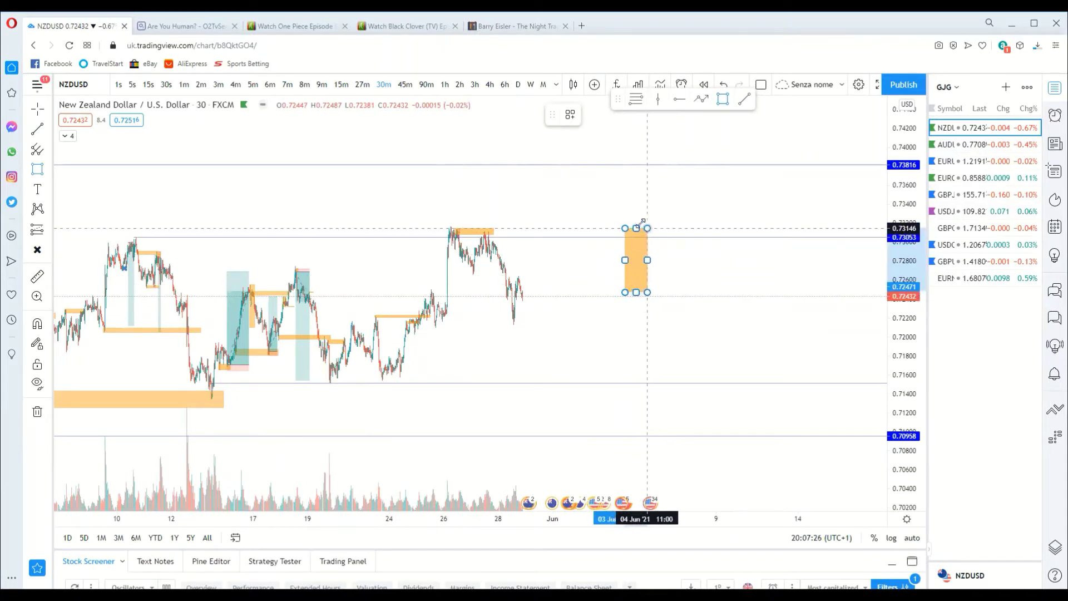
pyautogui.click(647, 228)
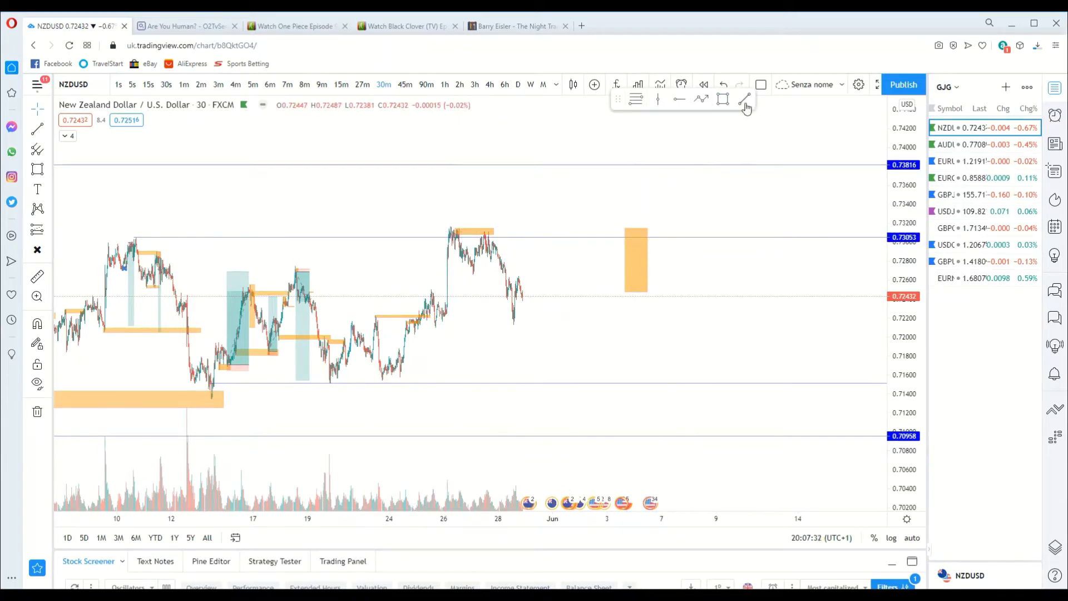
# - Add a vertical trend line from about 0.73164 to 0.72811 over the rectangle and lower the rectangle's upper edge to form a candle with a wick
pyautogui.click(635, 228)
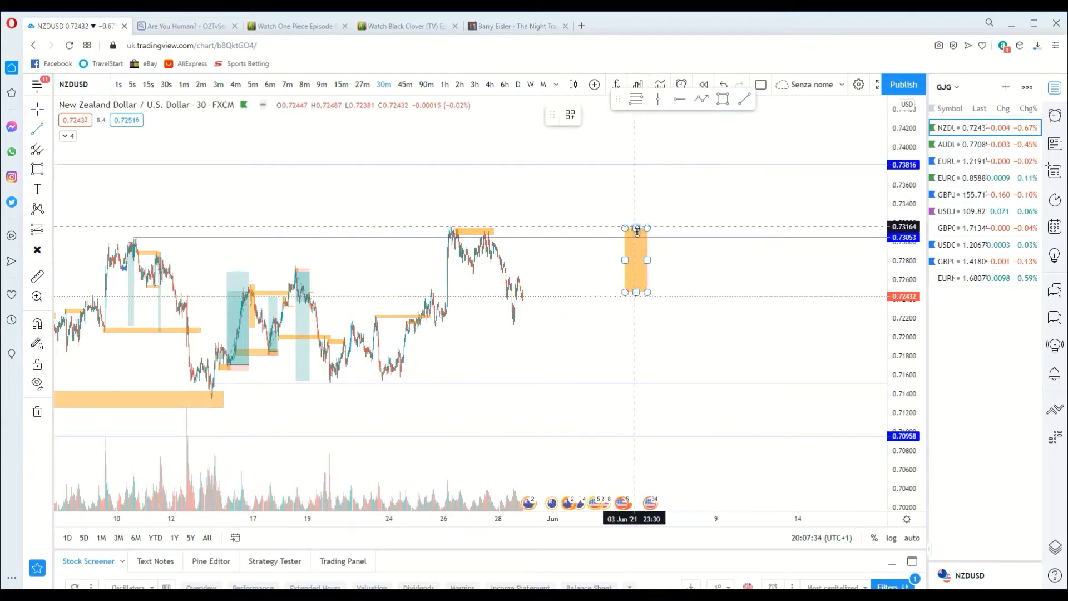
pyautogui.hotkey('alt', 't')
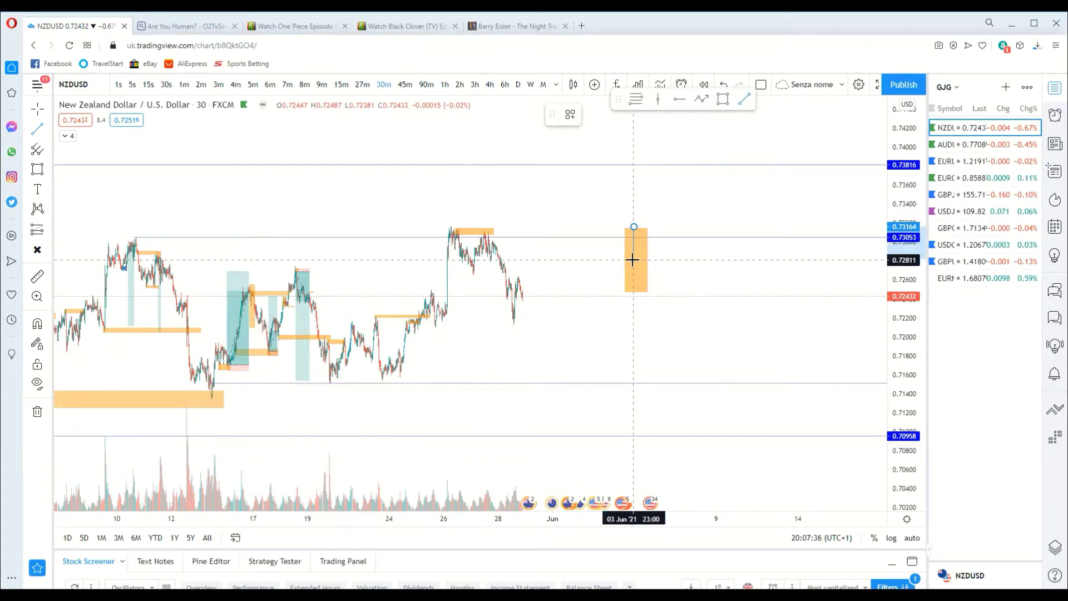
pyautogui.moveTo(633, 260)
pyautogui.mouseDown()
pyautogui.moveTo(628, 243)
pyautogui.moveTo(622, 250)
pyautogui.mouseUp()
pyautogui.click(626, 229)
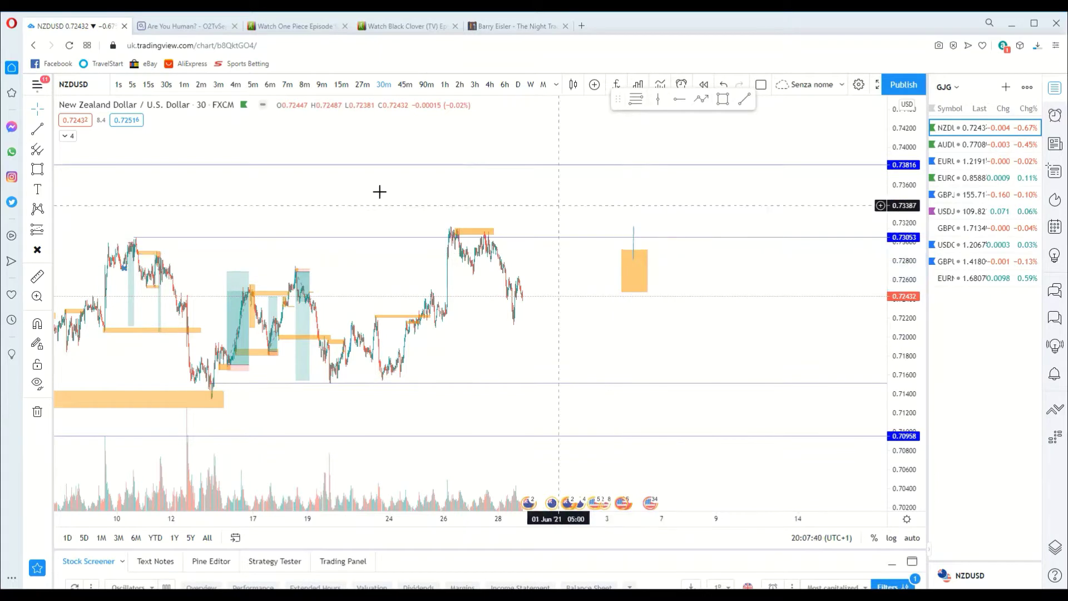
# - Measure the price drop from just above the 26 May high down to the 28 May low
pyautogui.click(455, 216)
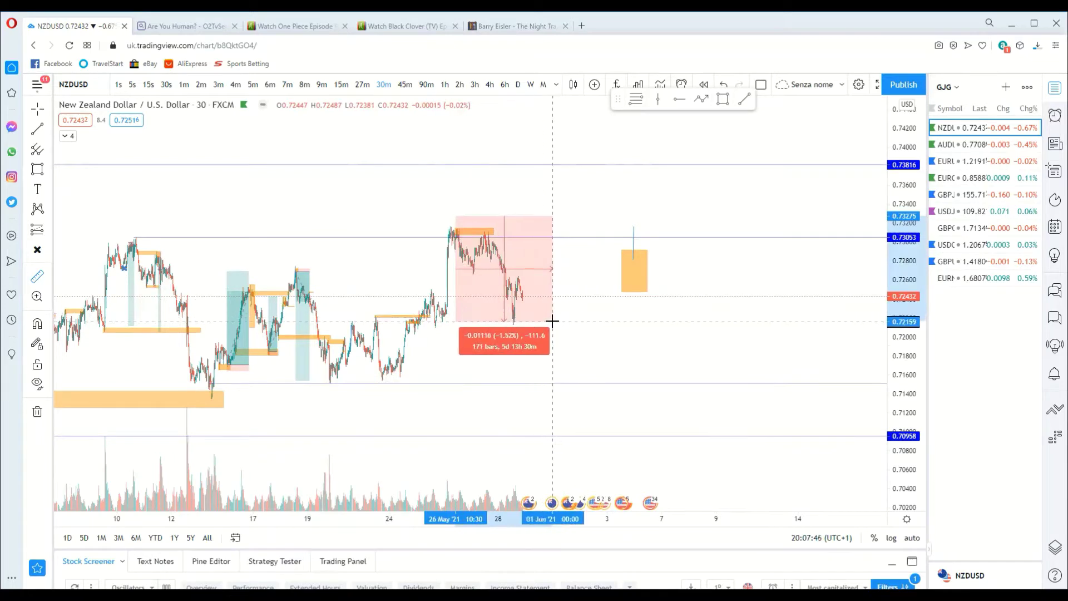
pyautogui.click(630, 170)
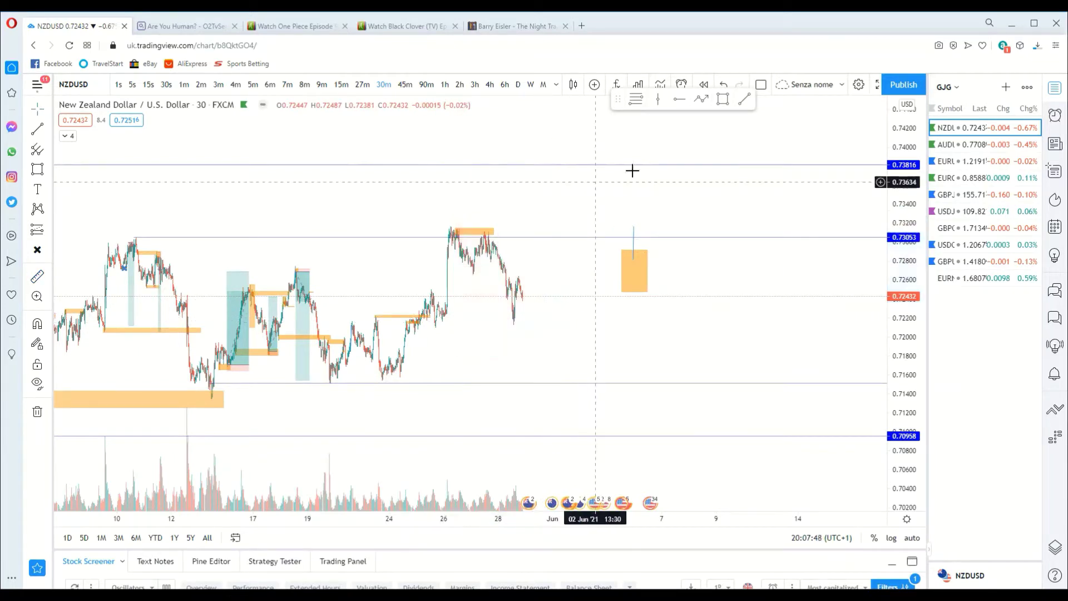
# - Extend the rectangle's upper edge up to the tip of the vertical line, and delete that line
pyautogui.scroll(2, 629, 166)
pyautogui.moveTo(506, 219); pyautogui.dragTo(695, 207)
pyautogui.scroll(4, 694, 203)
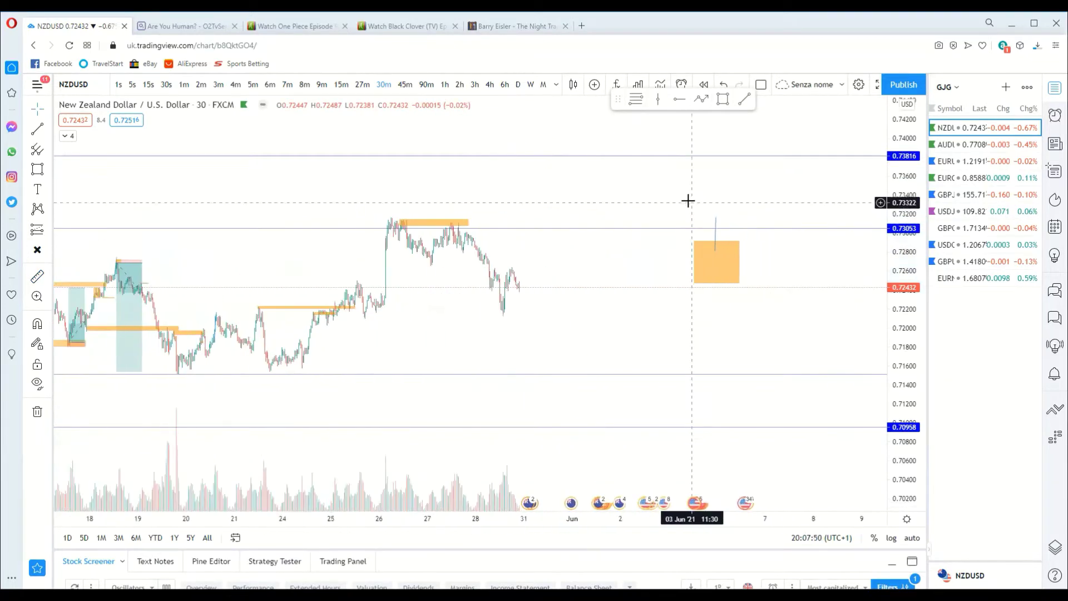
pyautogui.moveTo(632, 179); pyautogui.dragTo(691, 181)
pyautogui.scroll(3, 692, 171)
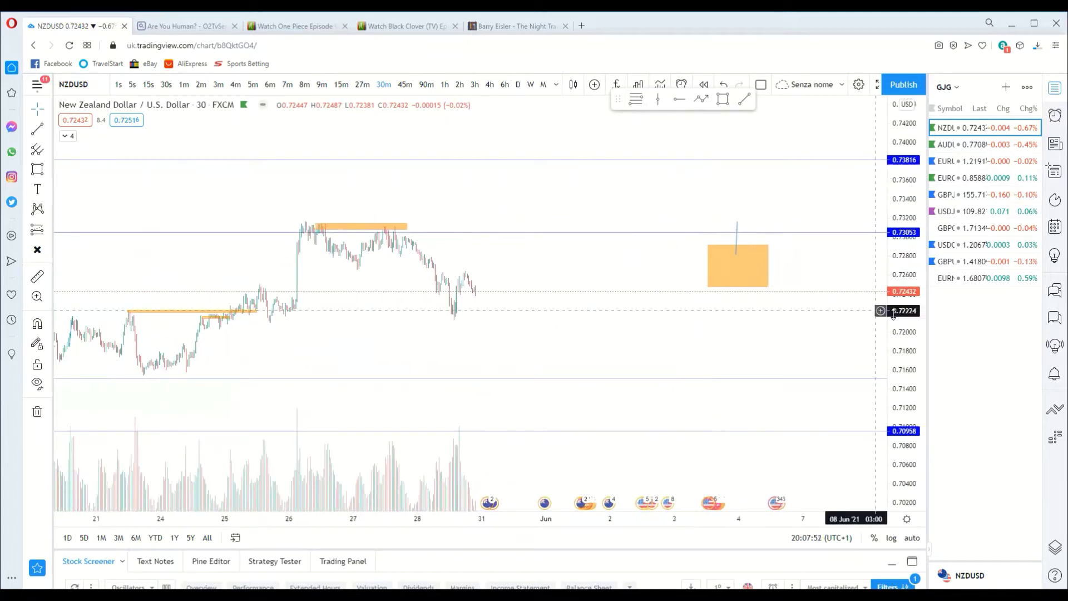
pyautogui.scroll(1, 320, 203)
pyautogui.scroll(1, 307, 199)
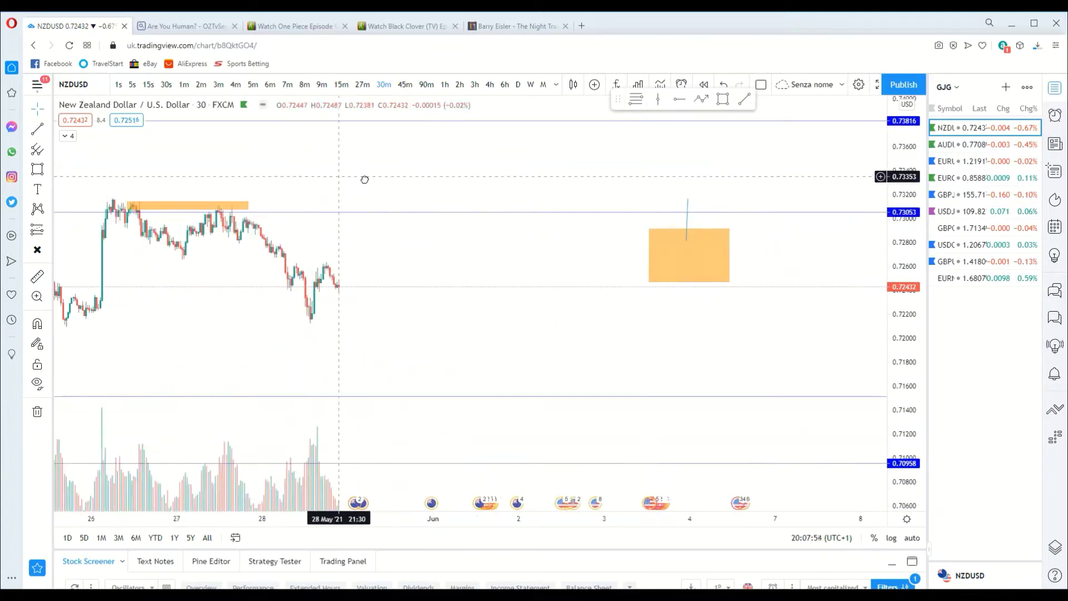
pyautogui.moveTo(365, 179); pyautogui.dragTo(441, 184)
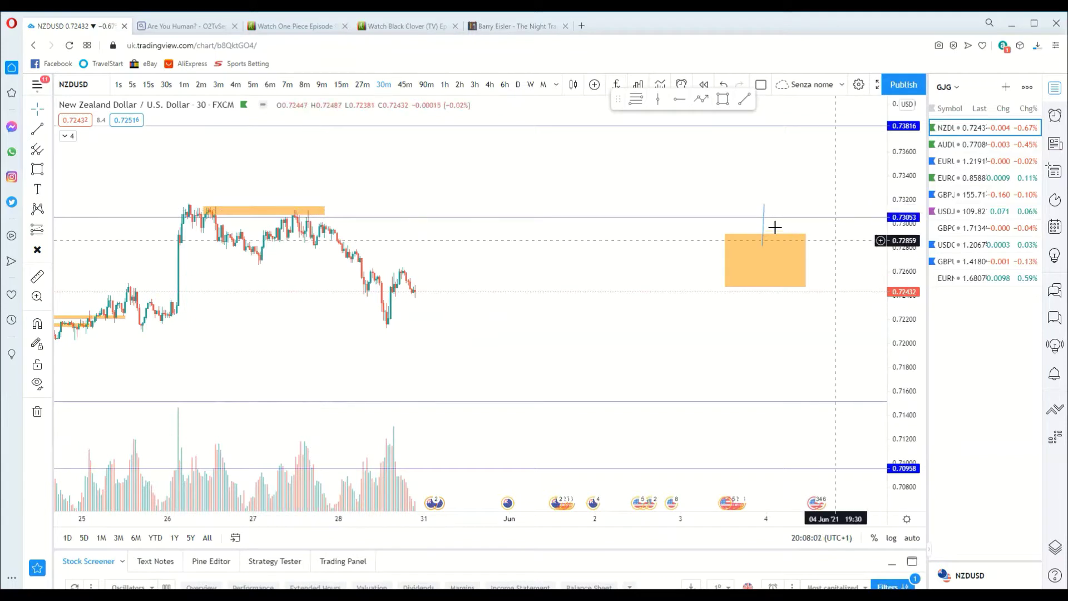
pyautogui.moveTo(726, 234); pyautogui.dragTo(726, 204)
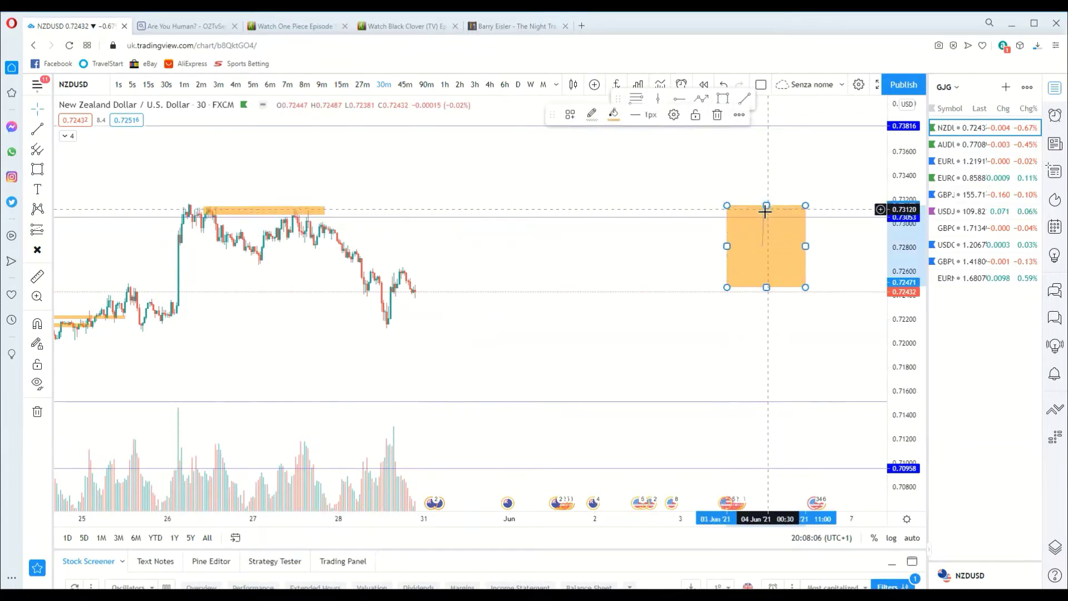
pyautogui.click(764, 218)
pyautogui.click(743, 116)
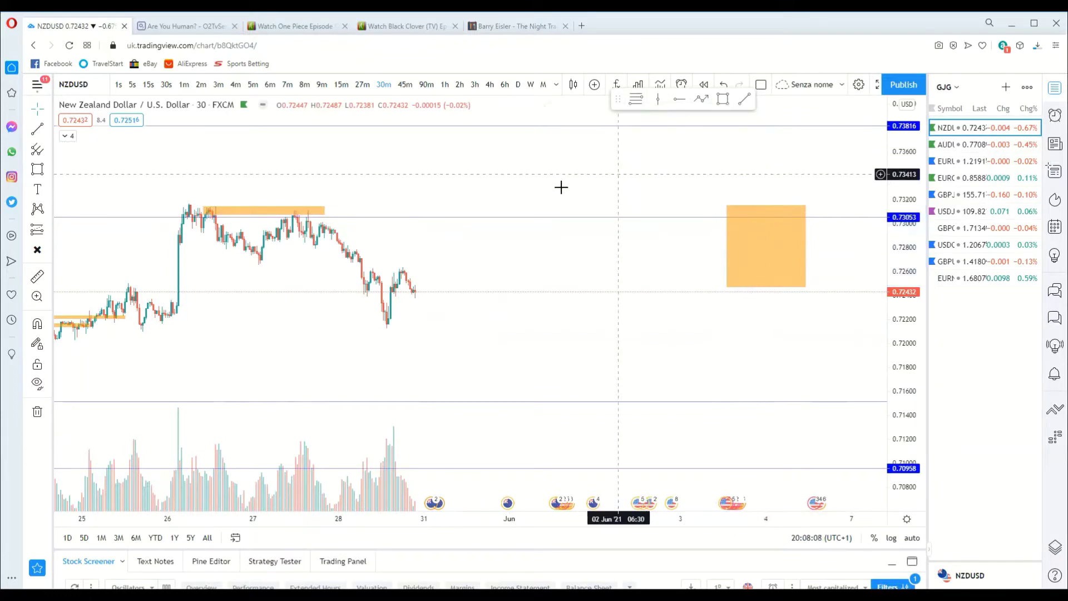
# - Measure the price drop from the 27 May high at the supply zone to the 28 May low
pyautogui.scroll(-1, 356, 192)
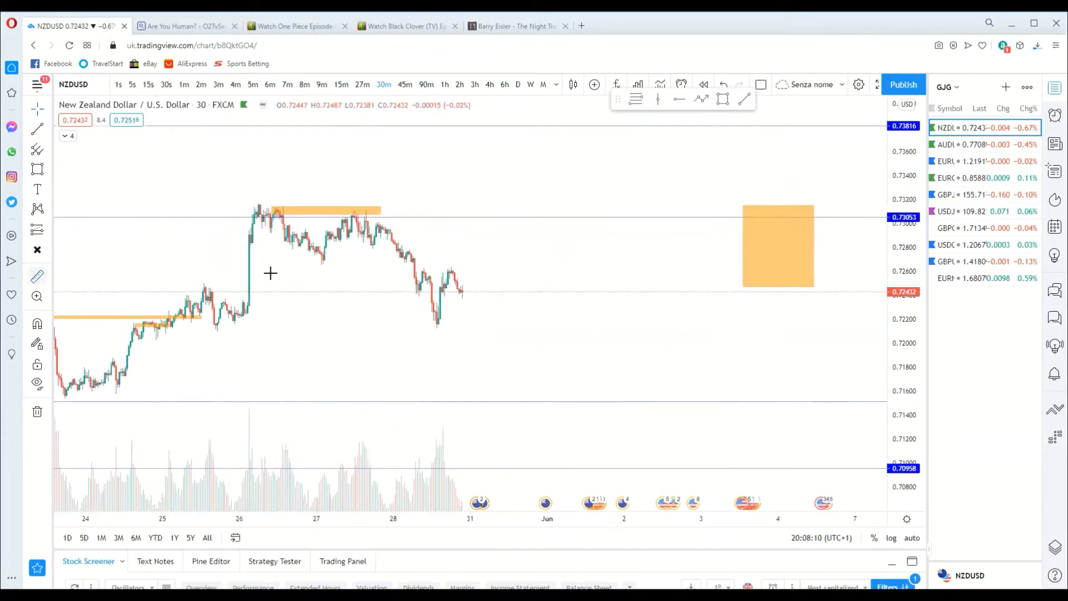
pyautogui.click(368, 210)
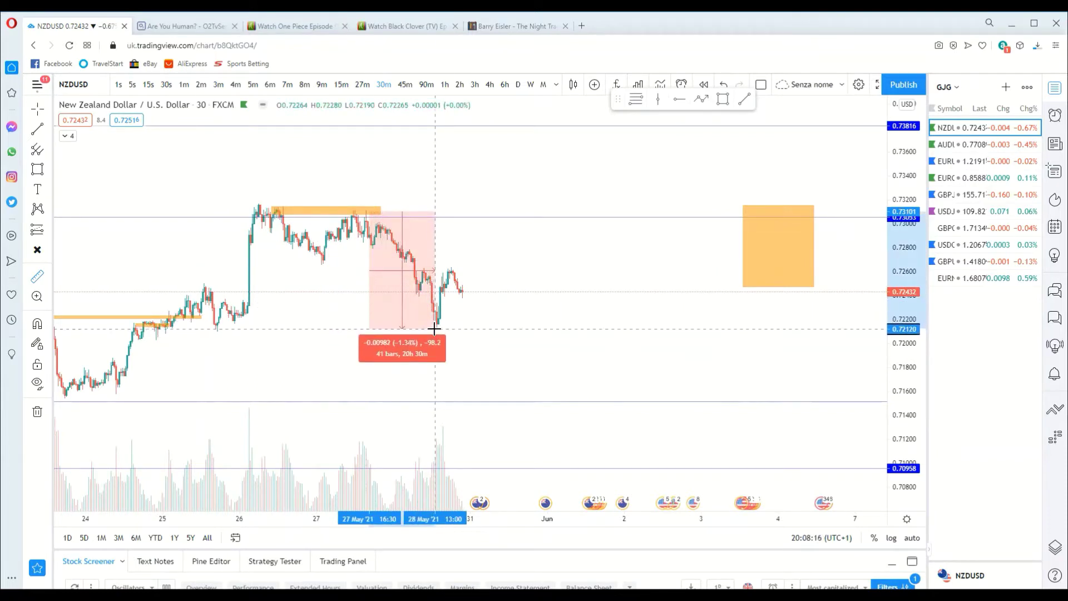
pyautogui.click(439, 203)
pyautogui.scroll(-2, 450, 199)
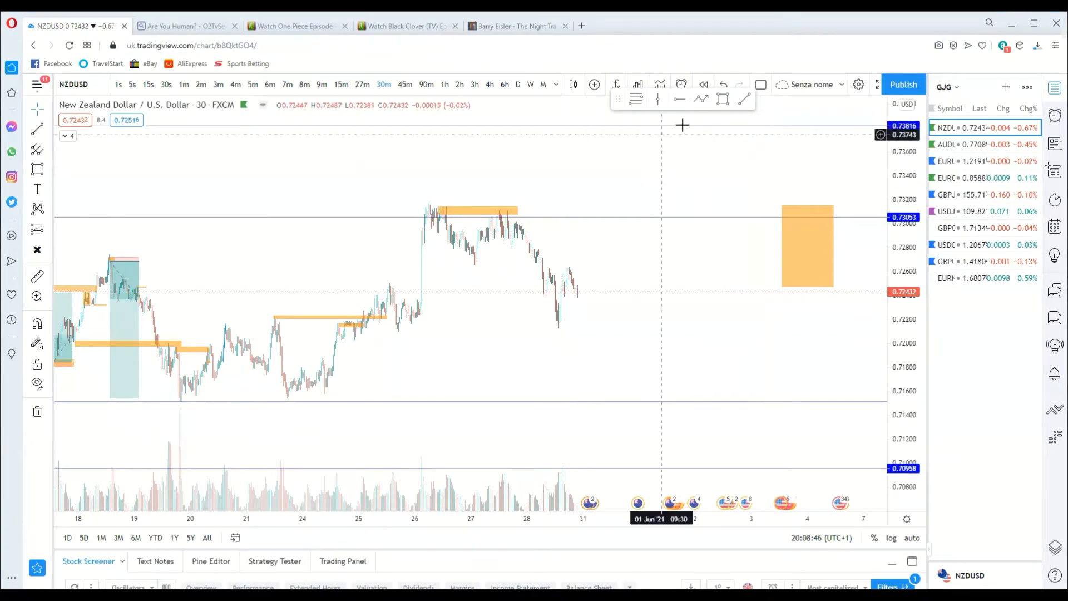
# - Switch the chart to EURUSD and select the OANDA forex feed from all symbol categories
pyautogui.click(953, 165)
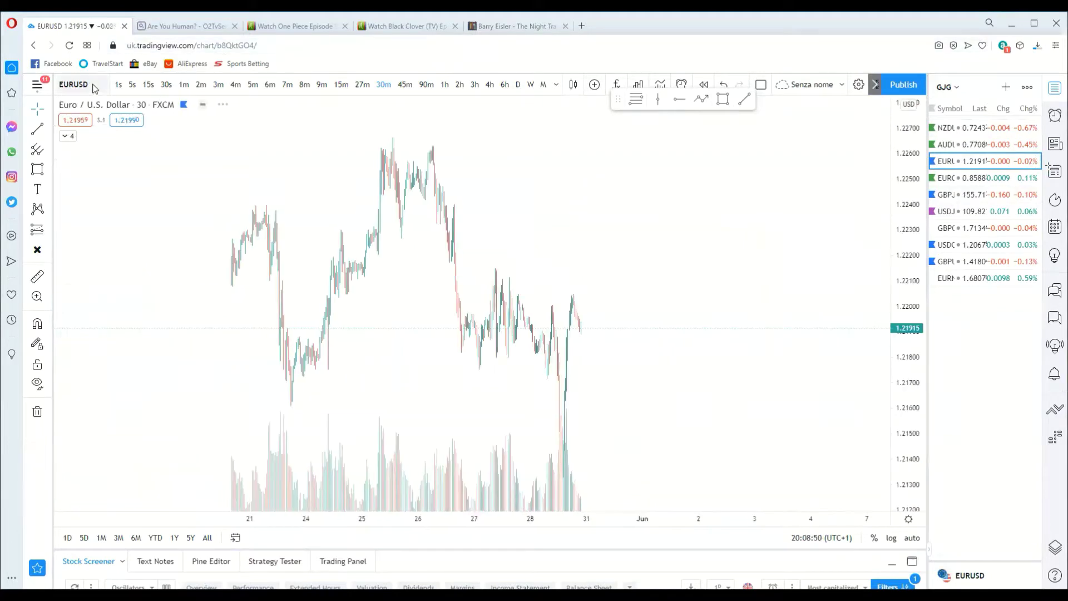
pyautogui.click(82, 85)
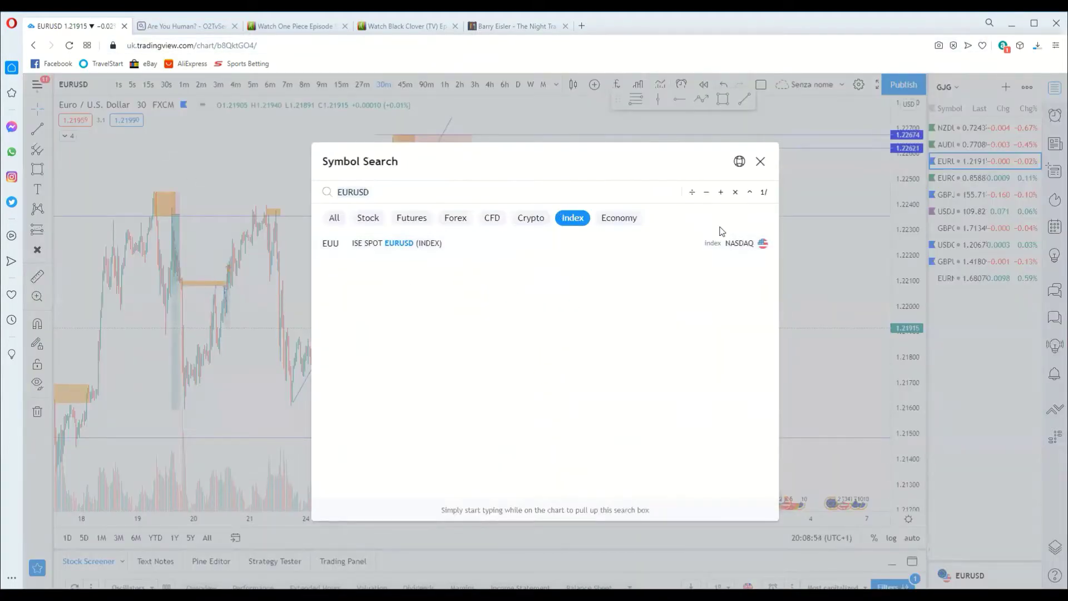
pyautogui.click(761, 162)
pyautogui.click(95, 84)
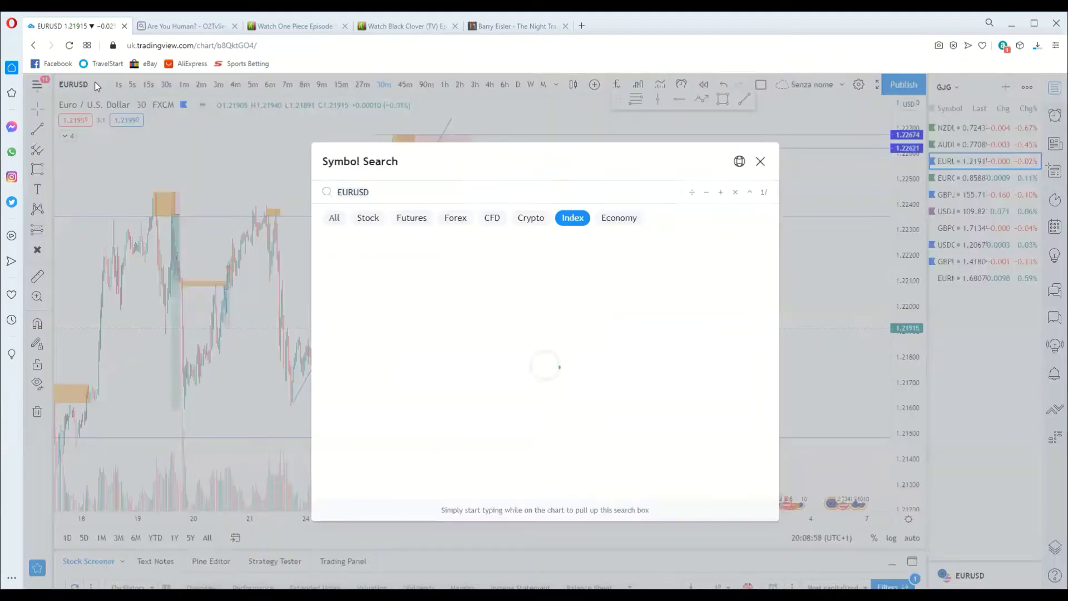
pyautogui.click(334, 218)
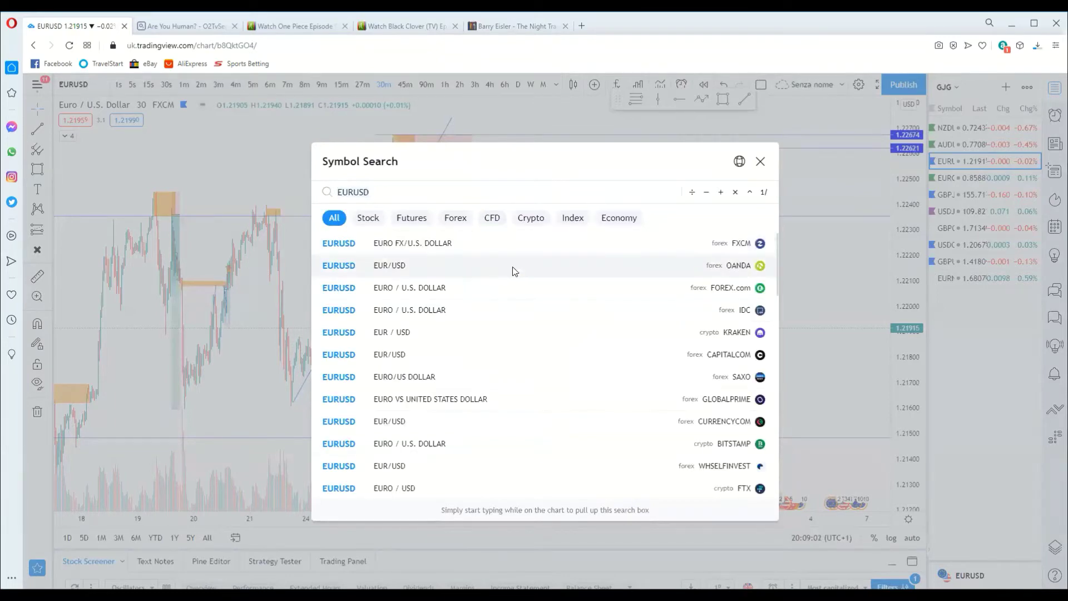
pyautogui.click(512, 266)
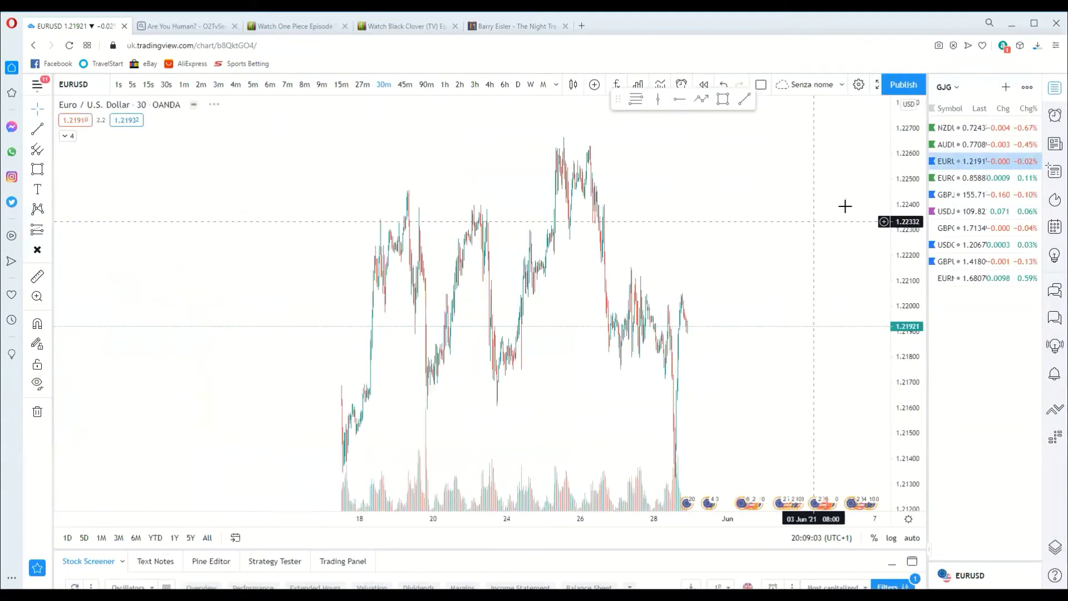
# - Remove all drawings from the EURUSD chart
pyautogui.scroll(-4, 845, 207)
pyautogui.moveTo(910, 195); pyautogui.dragTo(912, 437)
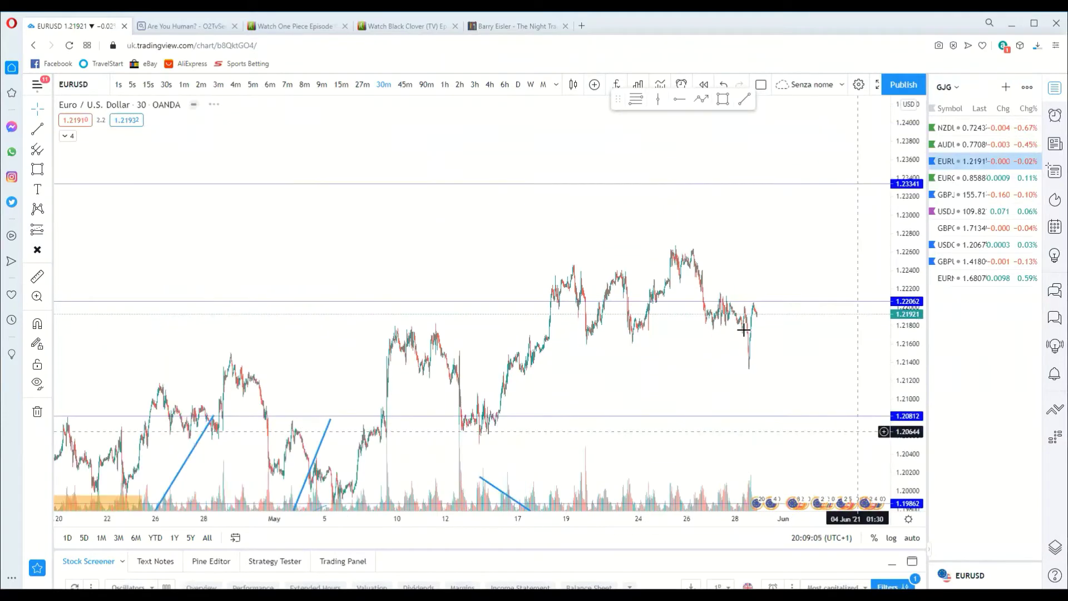
pyautogui.scroll(-5, 743, 330)
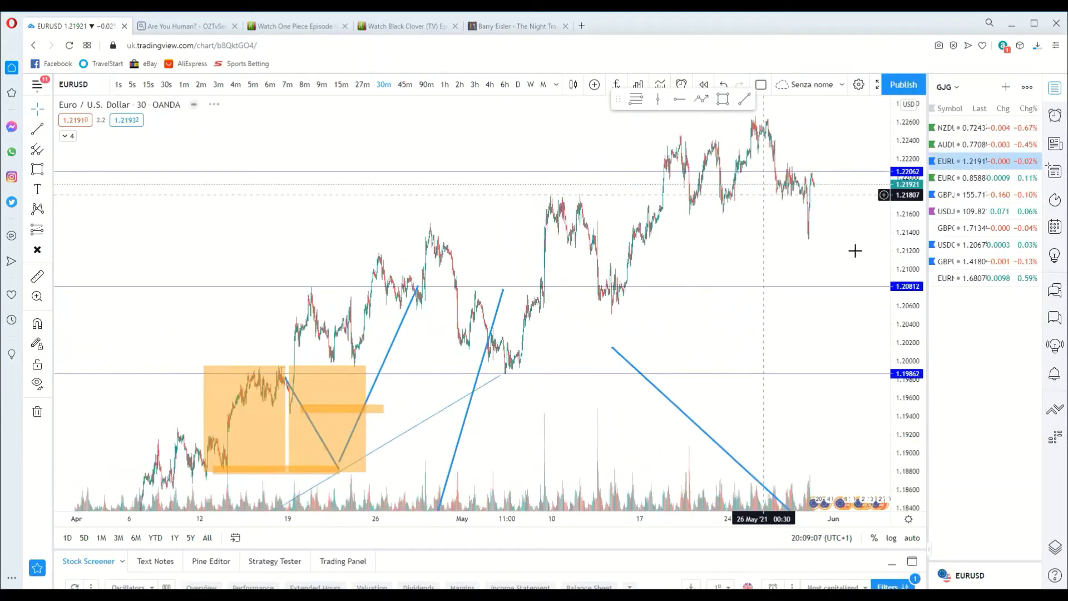
pyautogui.scroll(-3, 855, 251)
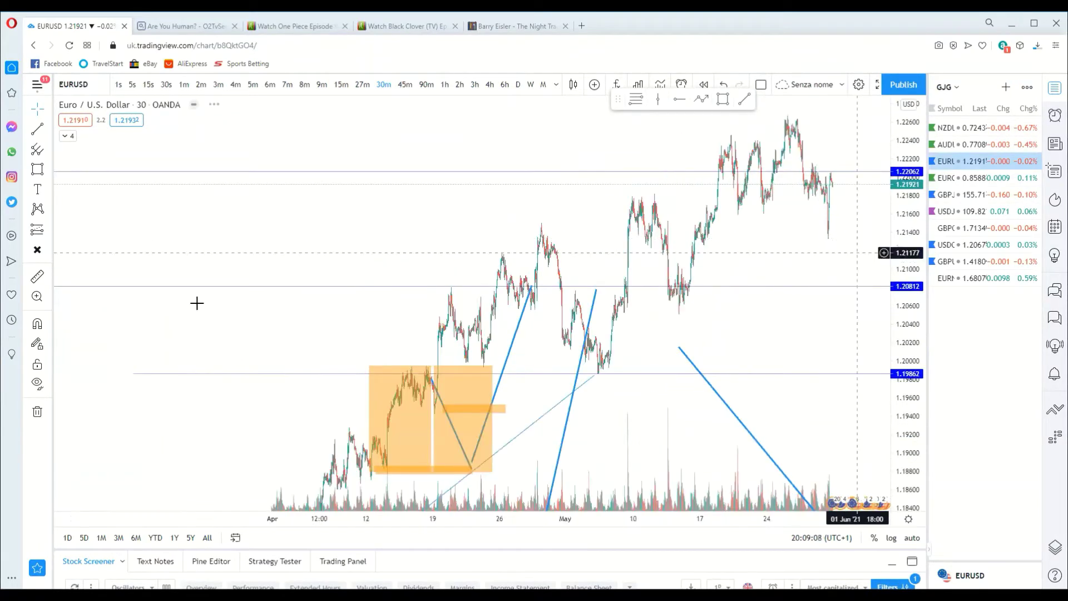
pyautogui.click(38, 412)
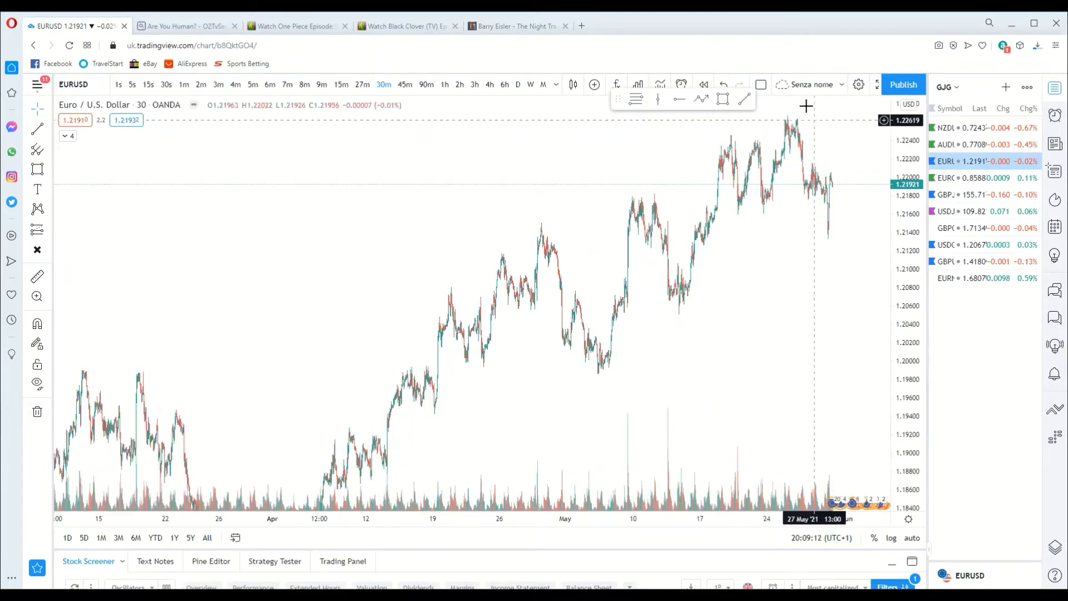
# - Change the EURUSD chart to the monthly timeframe and rescale it to show the candles from about 2009 to 2021
pyautogui.click(542, 85)
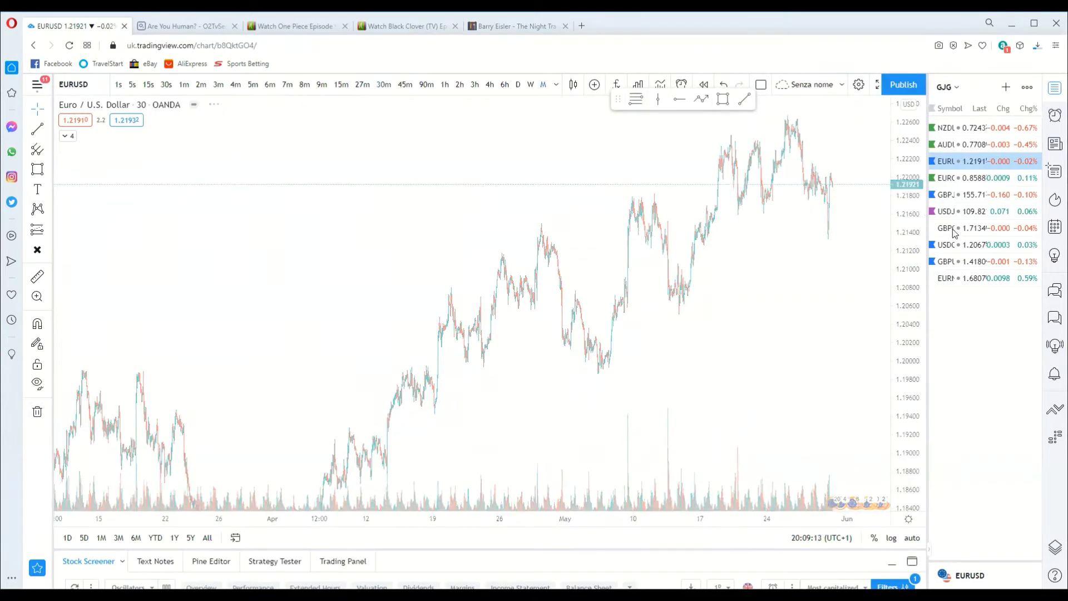
pyautogui.moveTo(912, 205); pyautogui.dragTo(915, 501)
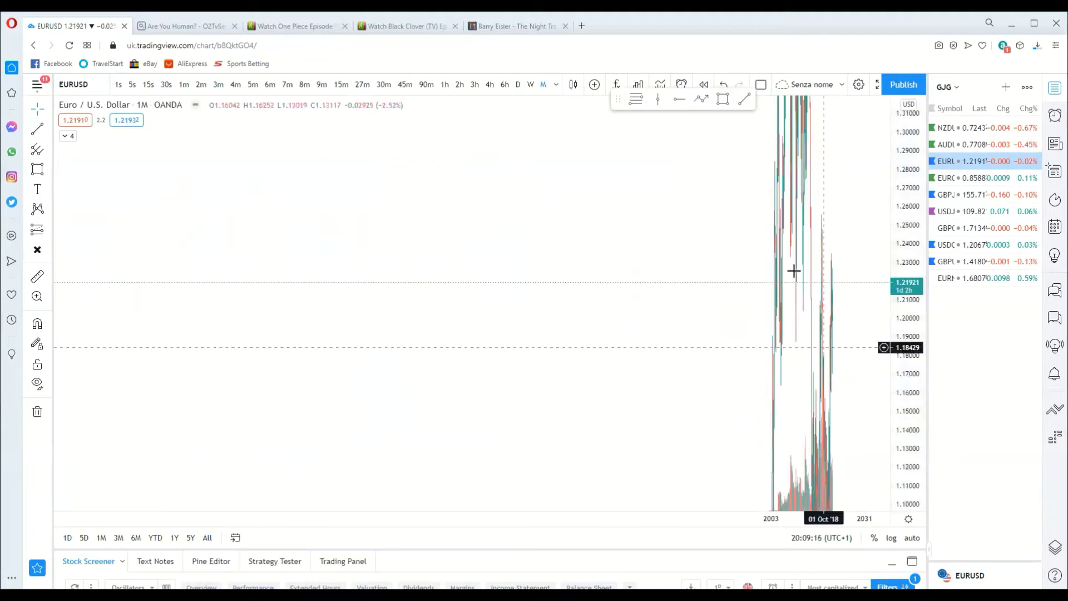
pyautogui.scroll(8, 793, 268)
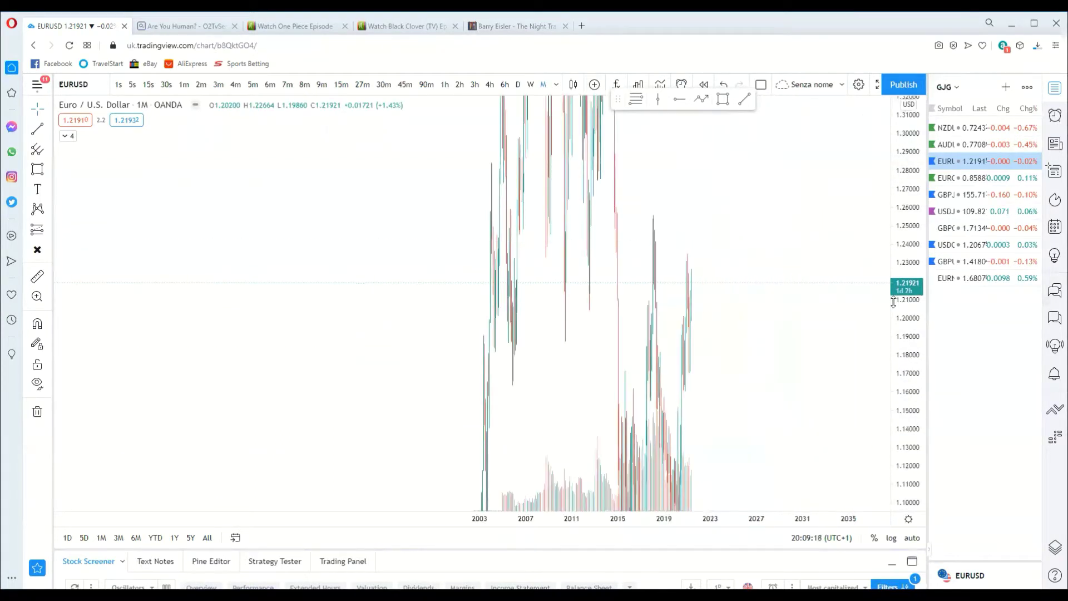
pyautogui.moveTo(895, 301); pyautogui.dragTo(895, 539)
pyautogui.scroll(2, 799, 292)
pyautogui.scroll(2, 799, 291)
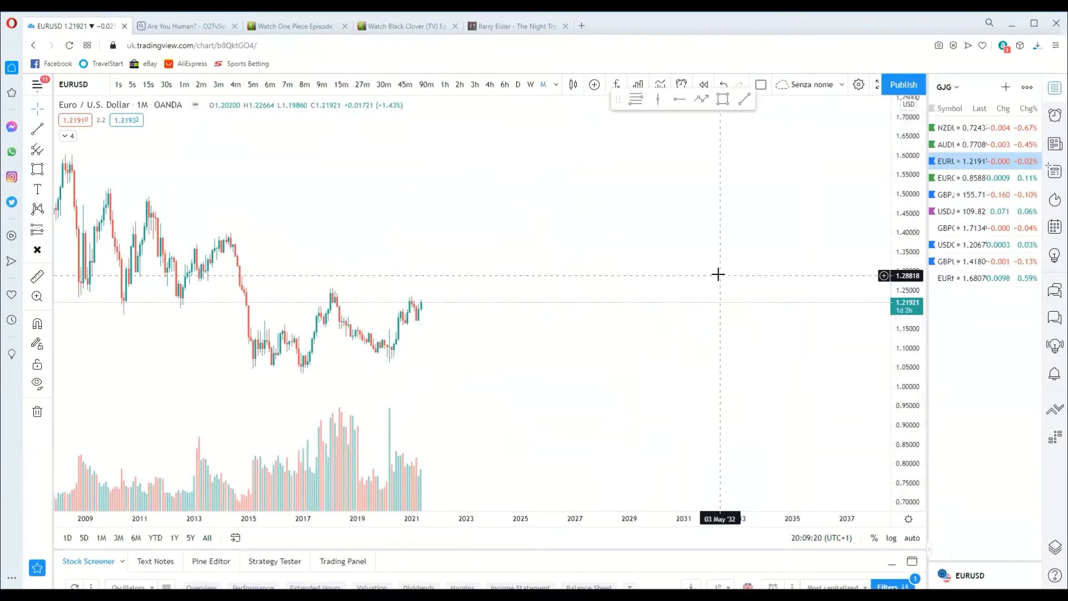
# - Place a horizontal ray at about 1.36913 starting from the January 2014 candle on the monthly chart
pyautogui.moveTo(717, 275); pyautogui.dragTo(768, 266)
pyautogui.click(678, 100)
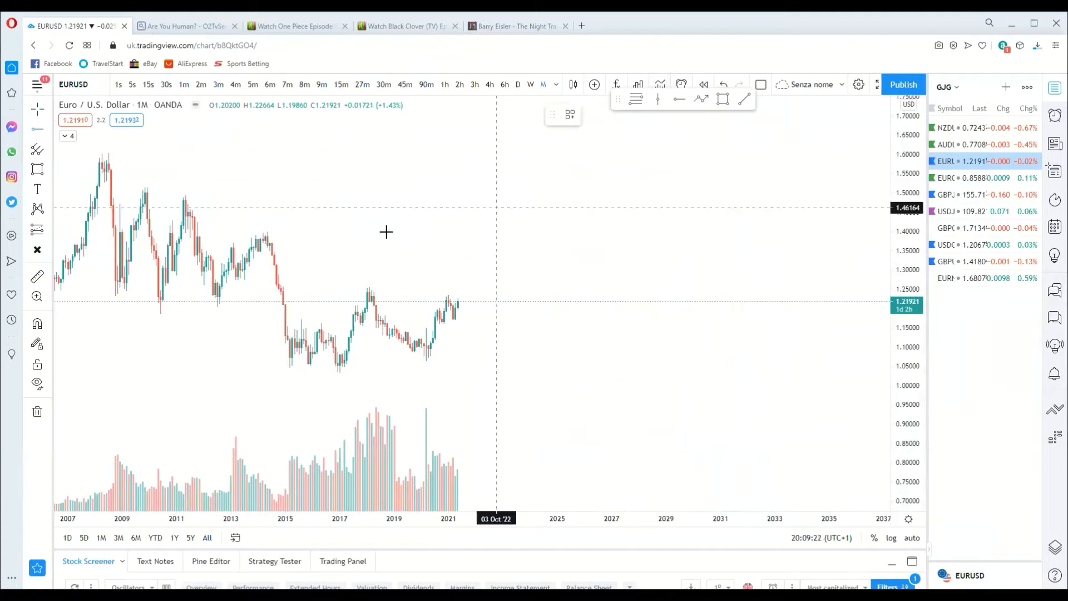
pyautogui.click(258, 243)
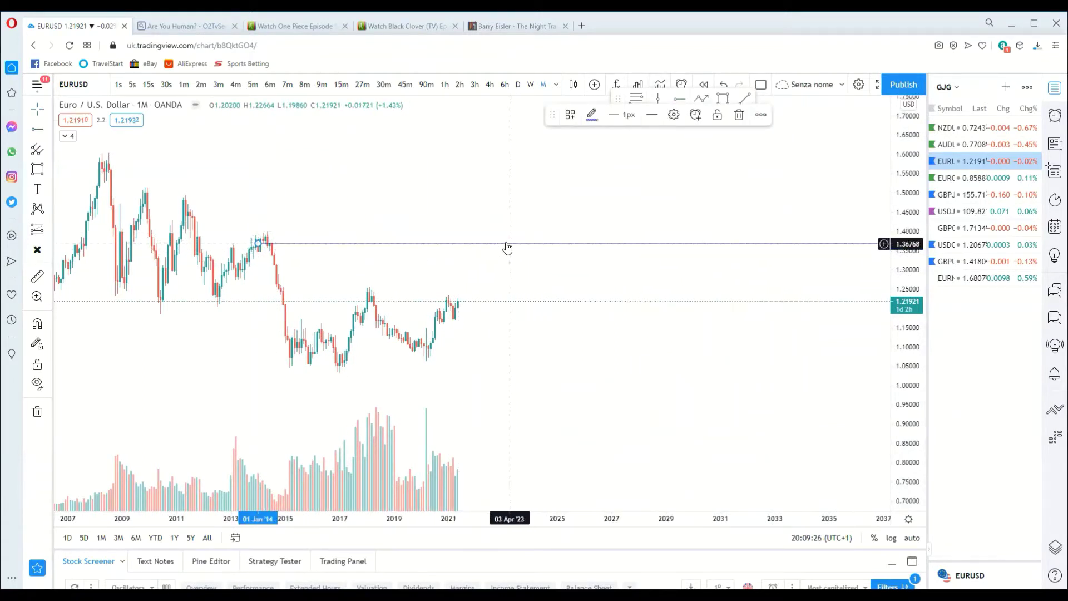
pyautogui.scroll(-2, 507, 222)
pyautogui.scroll(2, 534, 215)
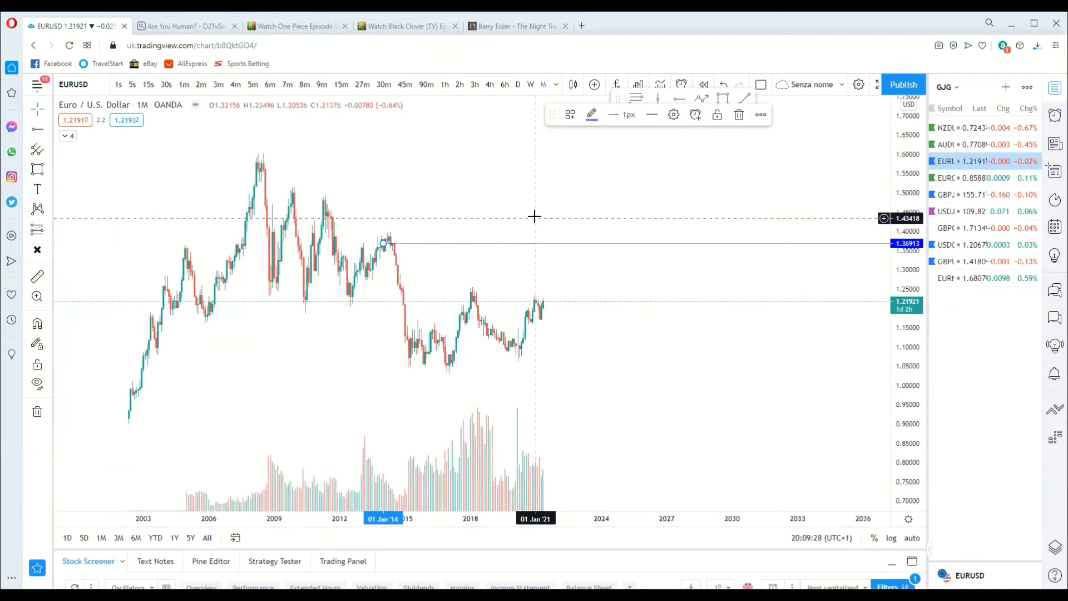
pyautogui.scroll(2, 579, 211)
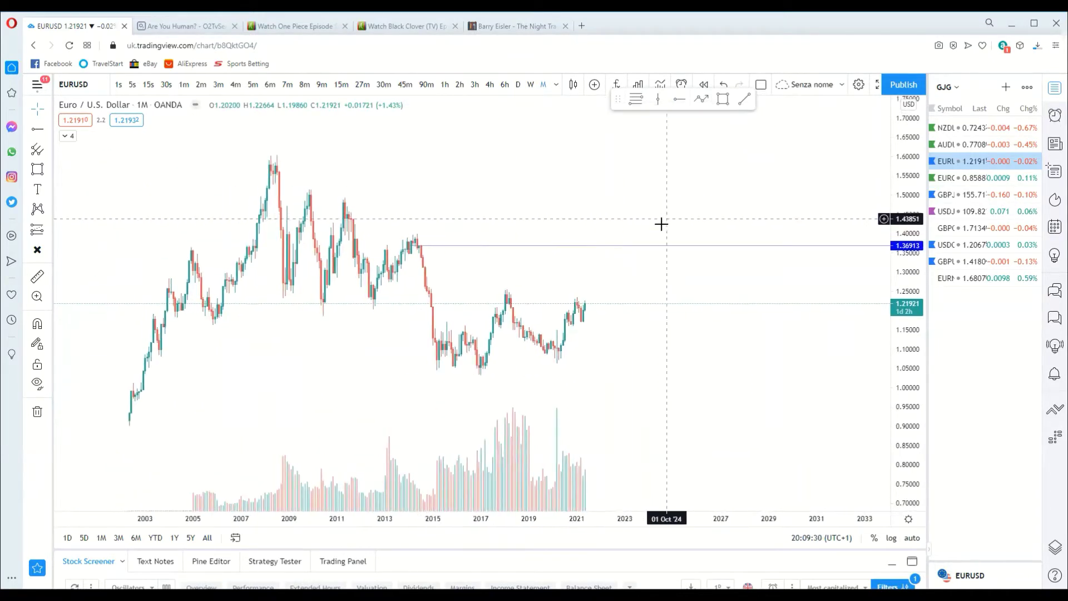
# - Zoom in on the monthly candles from about 2017 to 2021 and examine the latest candle relative to the 2018 high
pyautogui.moveTo(913, 323); pyautogui.dragTo(905, 223)
pyautogui.scroll(4, 703, 269)
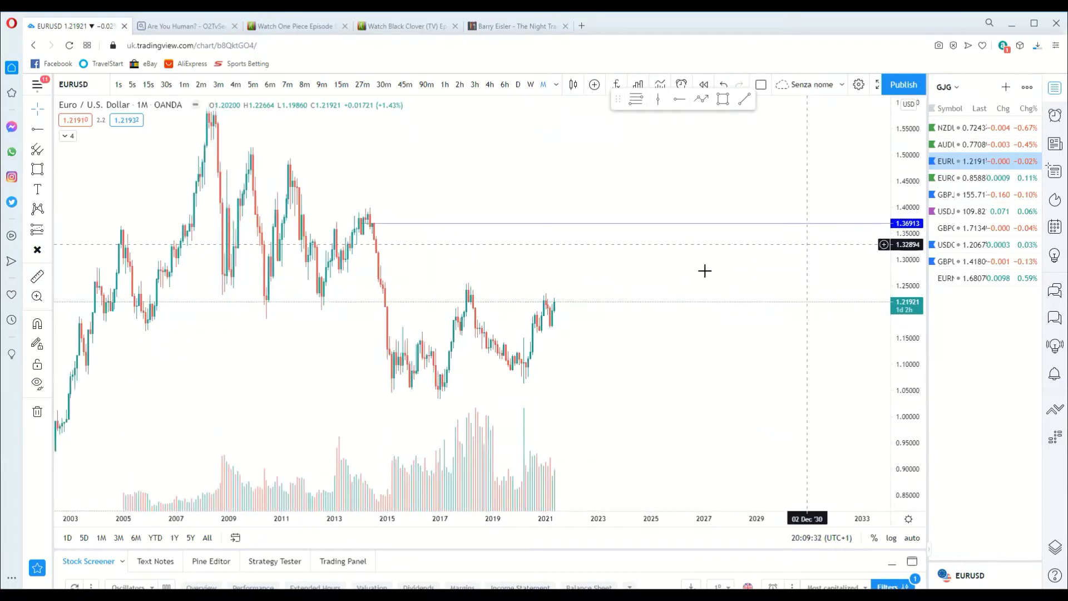
pyautogui.moveTo(526, 272); pyautogui.dragTo(720, 241)
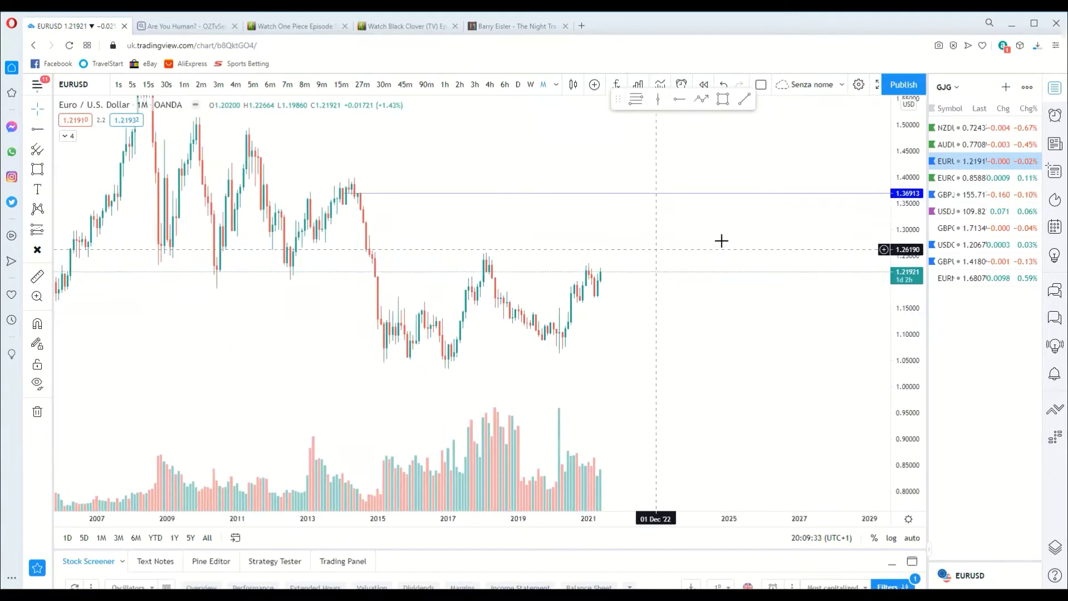
pyautogui.scroll(2, 723, 245)
pyautogui.moveTo(903, 311); pyautogui.dragTo(904, 256)
pyautogui.scroll(2, 858, 226)
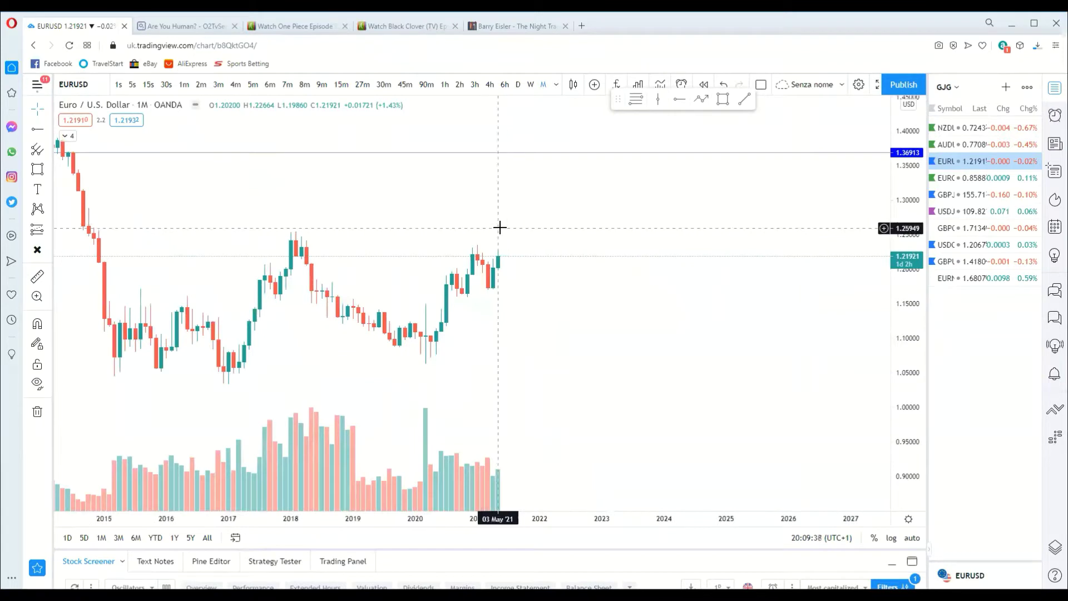
pyautogui.scroll(1, 706, 281)
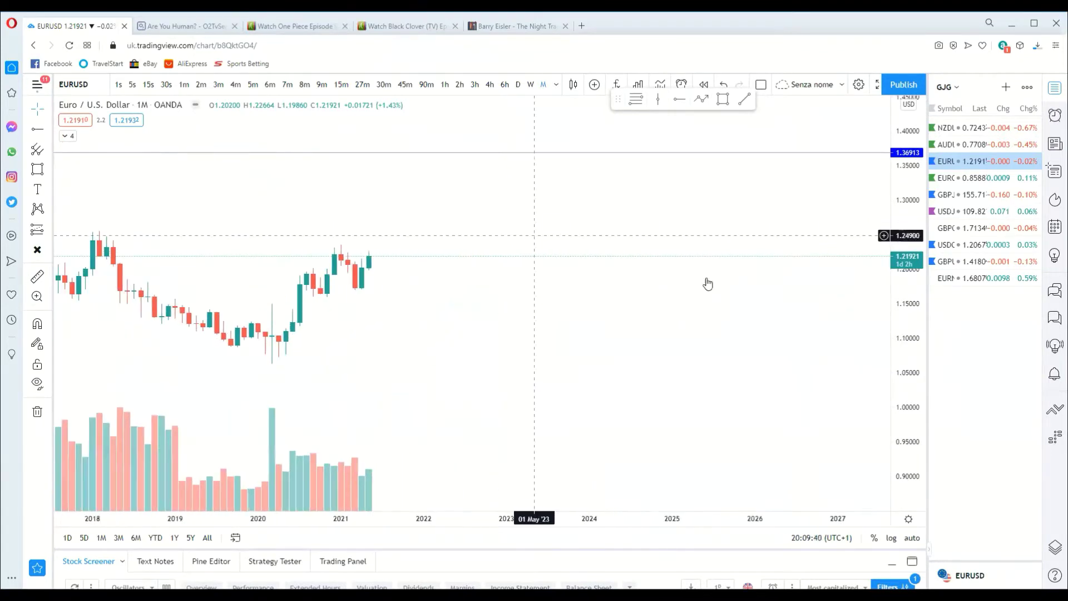
pyautogui.moveTo(903, 296); pyautogui.dragTo(903, 216)
pyautogui.moveTo(533, 215); pyautogui.dragTo(574, 215)
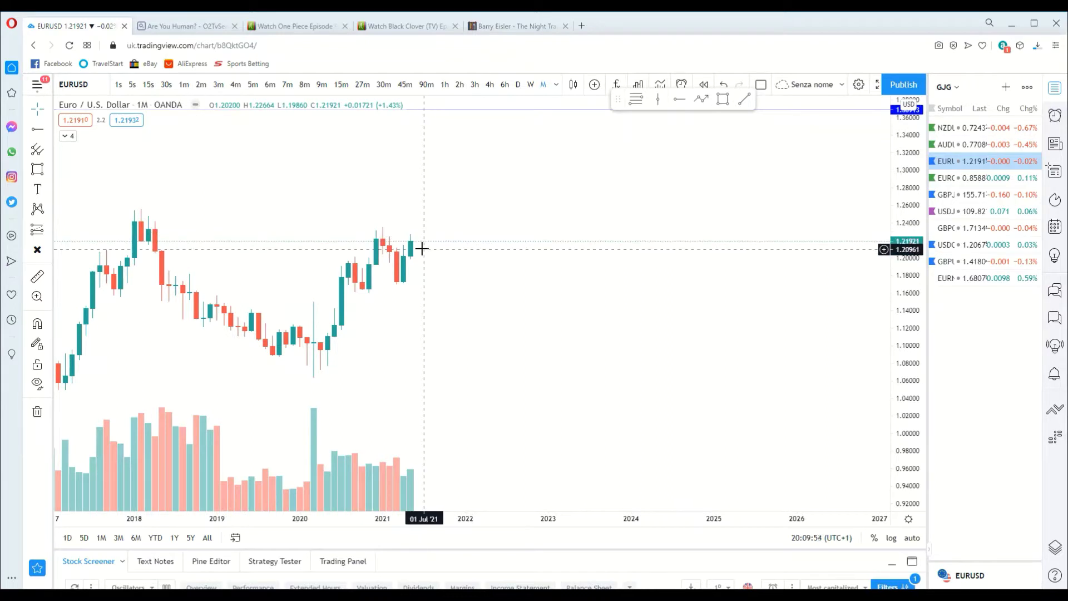
# - Draw a narrow rectangle beside the latest monthly candle, from about 1.21977 up to about 1.245, as a projected June 2021 candle
pyautogui.click(722, 100)
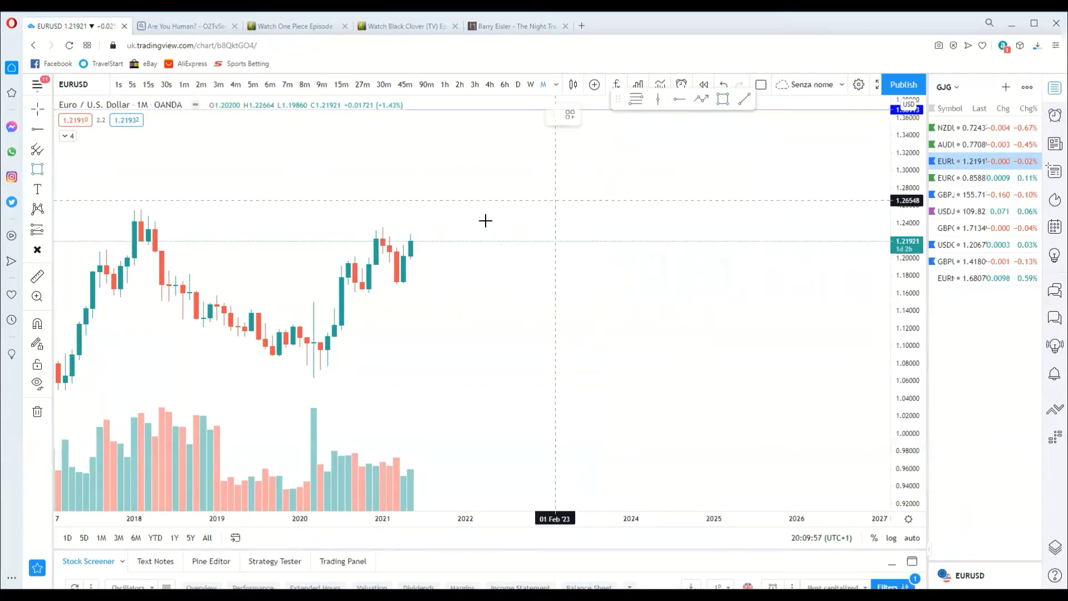
pyautogui.click(417, 240)
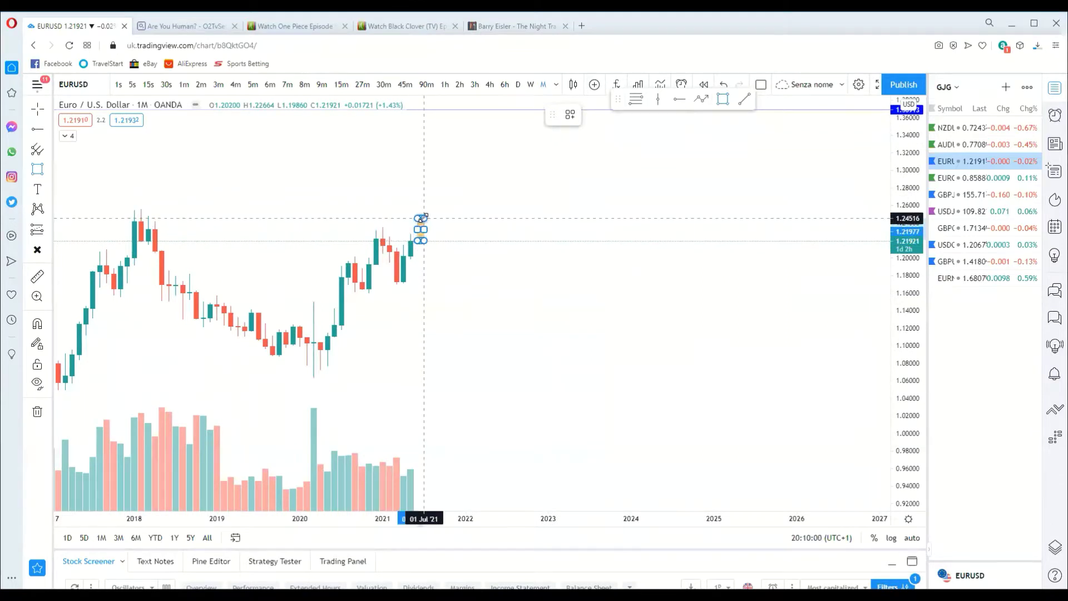
pyautogui.click(423, 217)
pyautogui.click(443, 206)
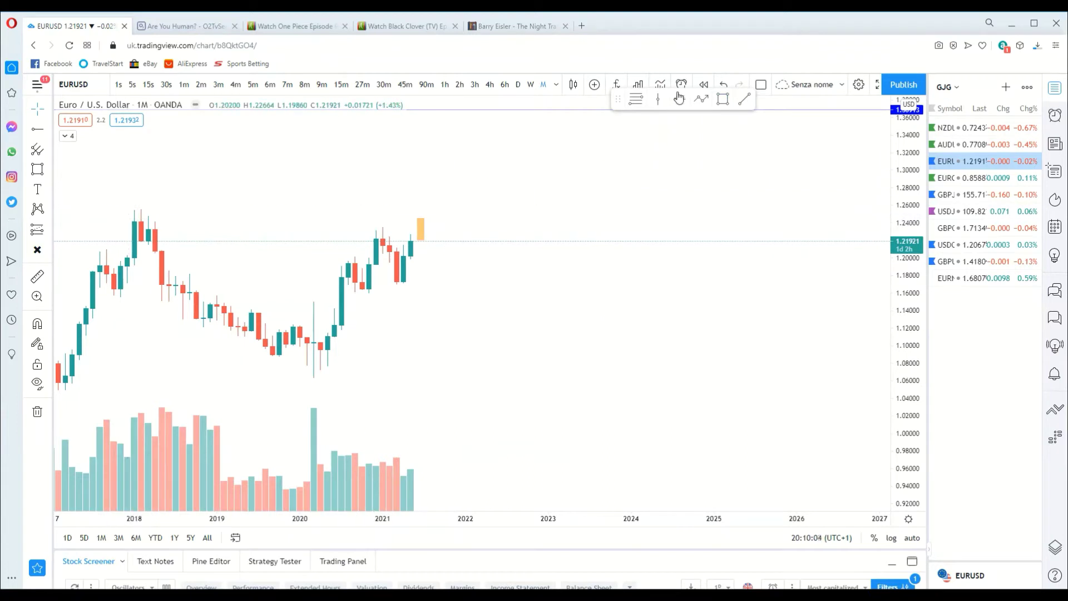
# - Place a horizontal ray at about 1.25405 from the early 2018 high
pyautogui.click(136, 214)
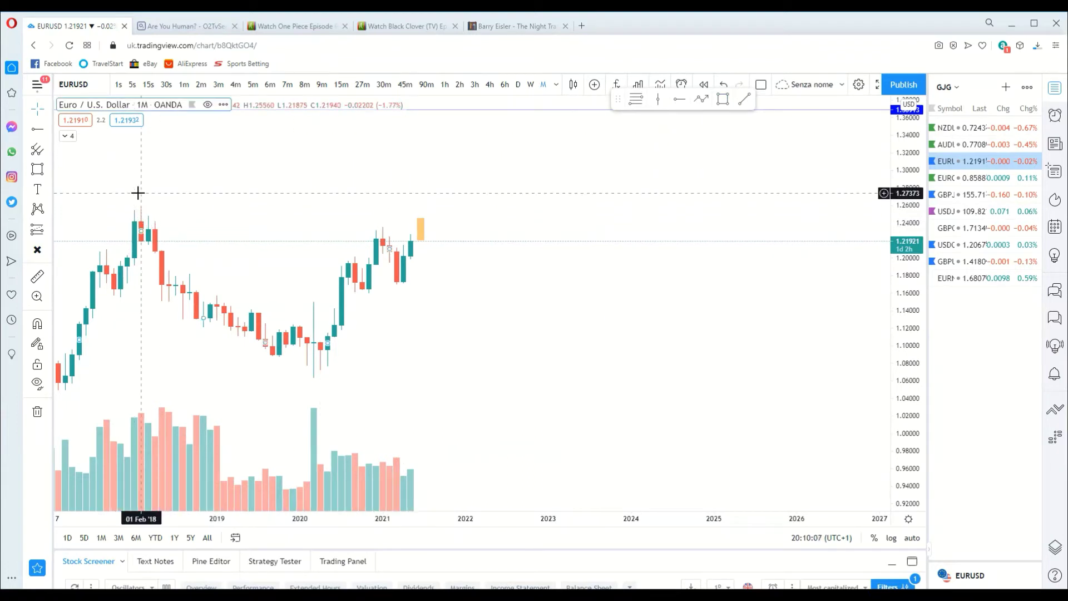
pyautogui.click(681, 103)
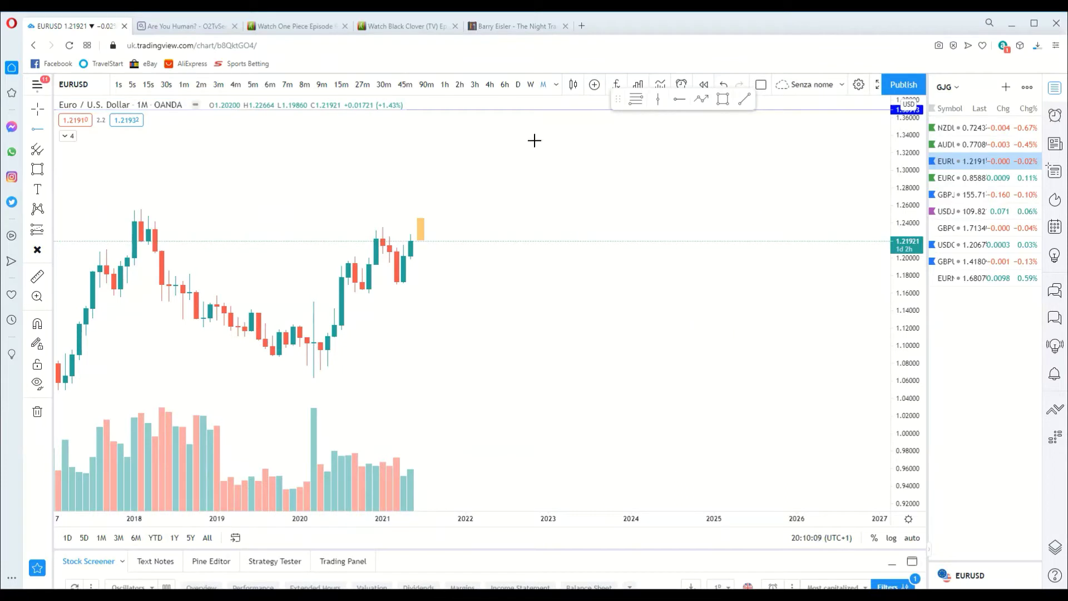
pyautogui.click(132, 209)
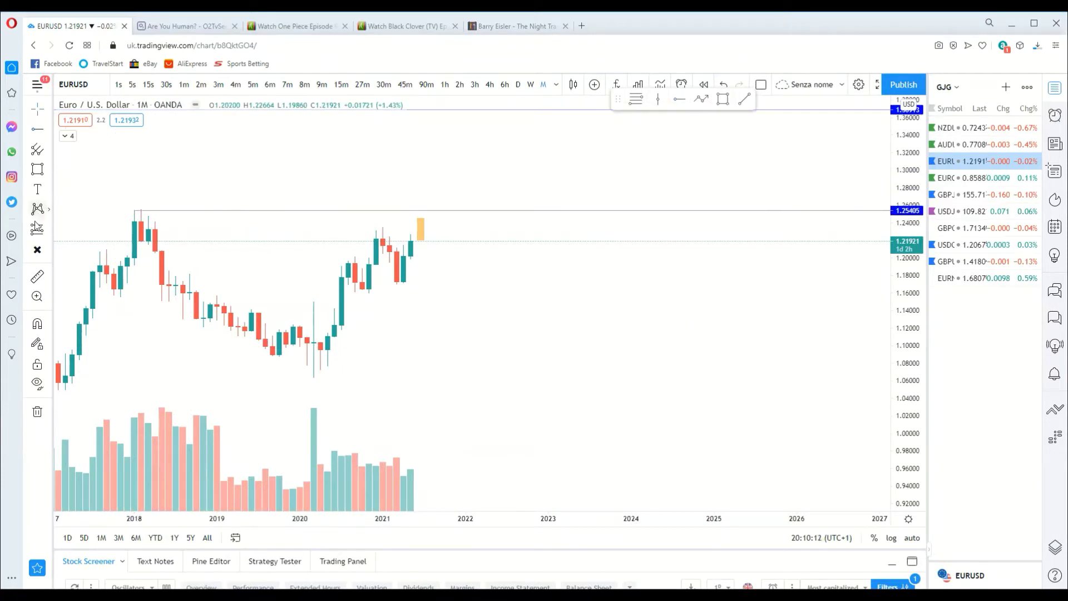
# - Measure the distance from the current price up to the ray at the 2018 high
pyautogui.click(37, 275)
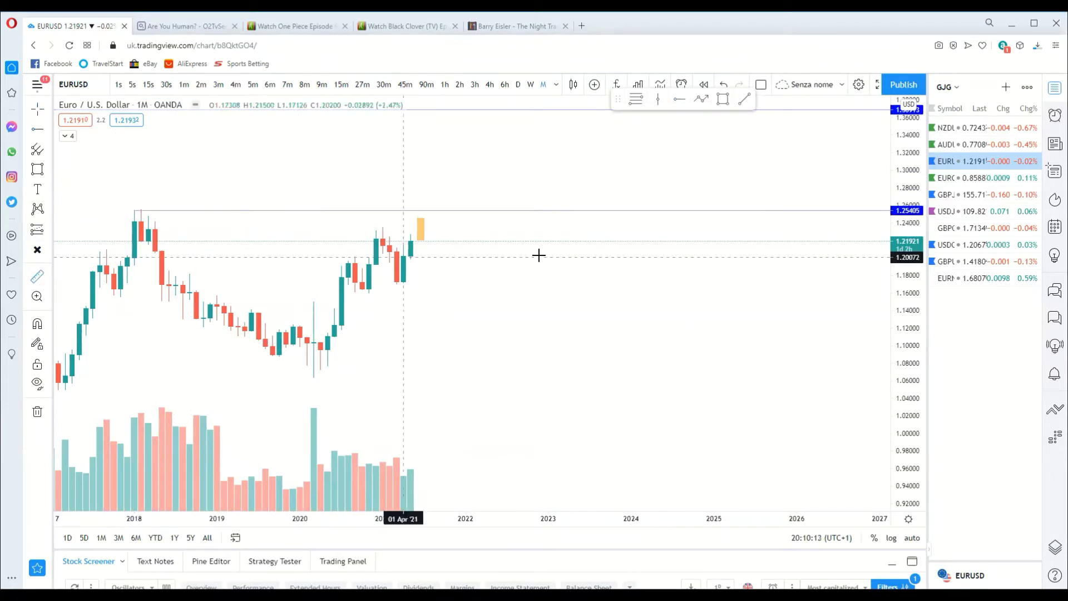
pyautogui.click(437, 240)
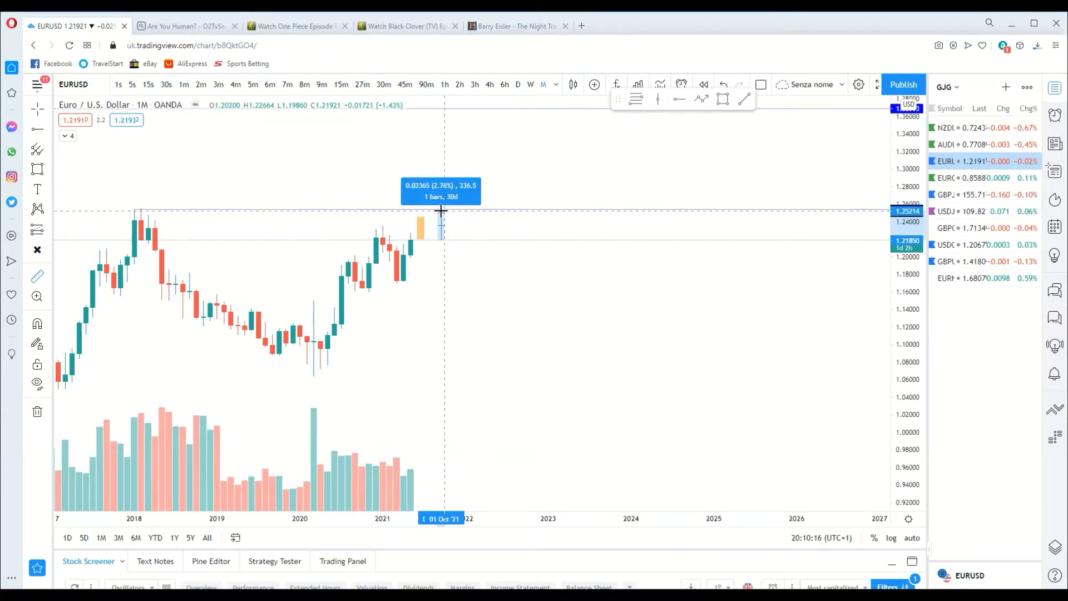
pyautogui.click(375, 197)
pyautogui.scroll(-1, 356, 196)
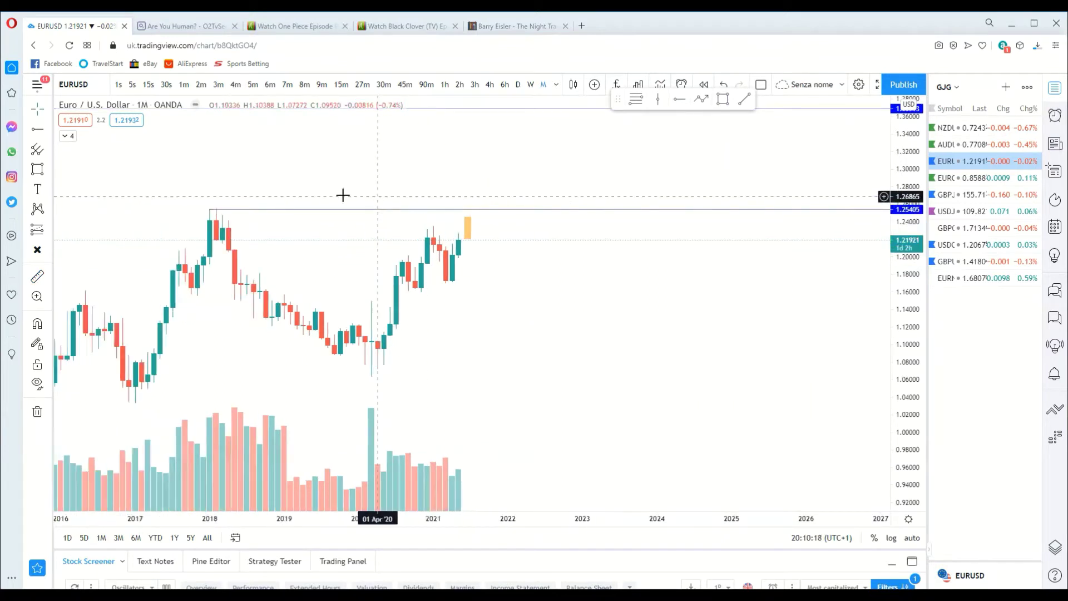
# - Raise the 2018 high ray to 1.25532 and stretch the orange rectangle's upper edge to just below it
pyautogui.click(211, 209)
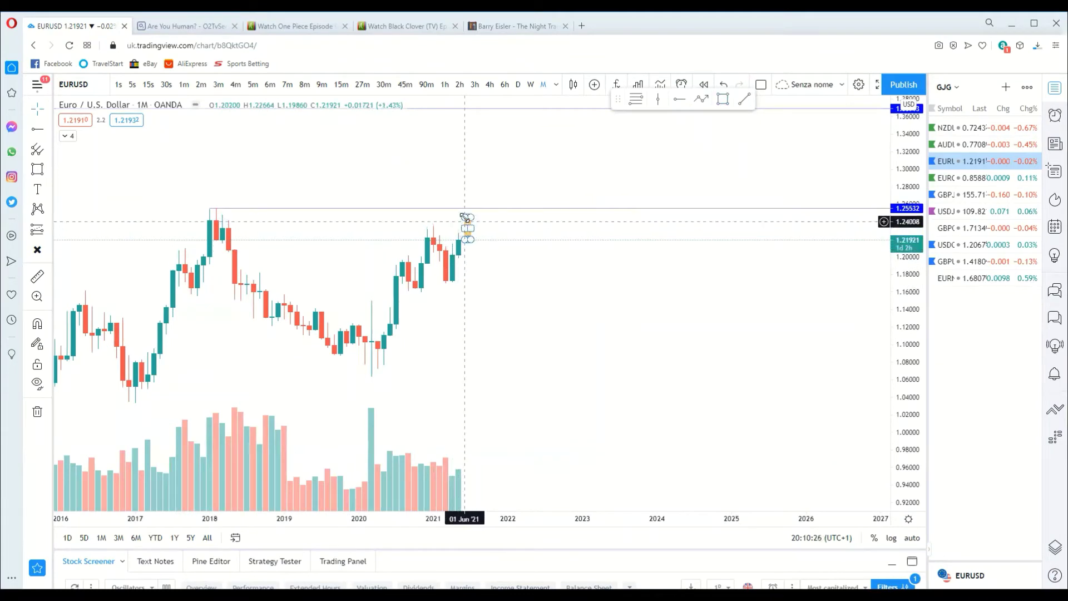
pyautogui.moveTo(465, 217); pyautogui.dragTo(465, 212)
pyautogui.click(446, 201)
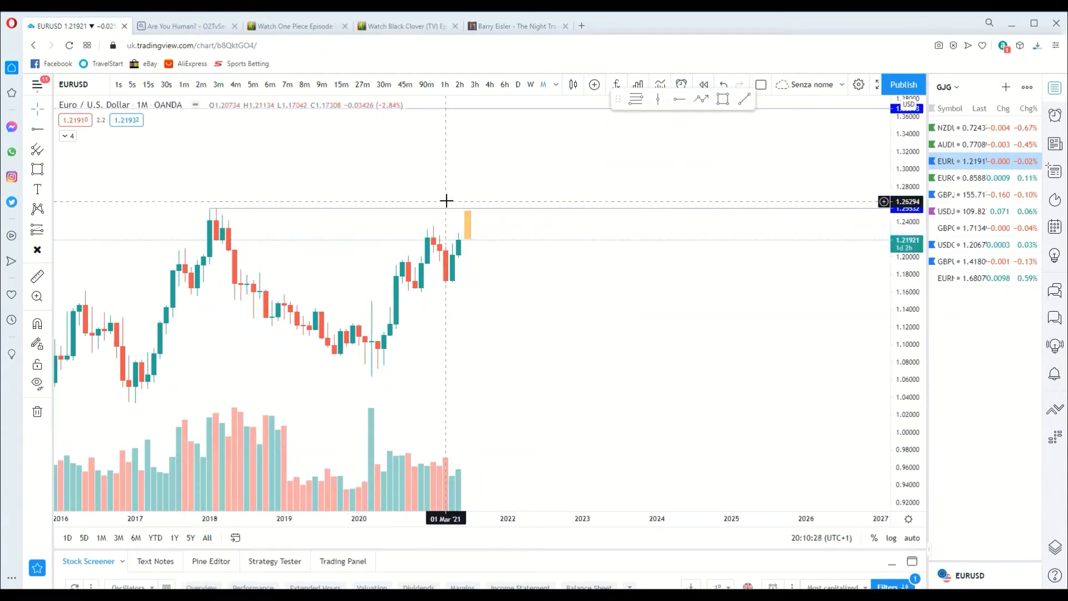
# - Switch the EURUSD chart to the weekly timeframe and show the candles from about 2019 to 2021
pyautogui.scroll(-1, 446, 200)
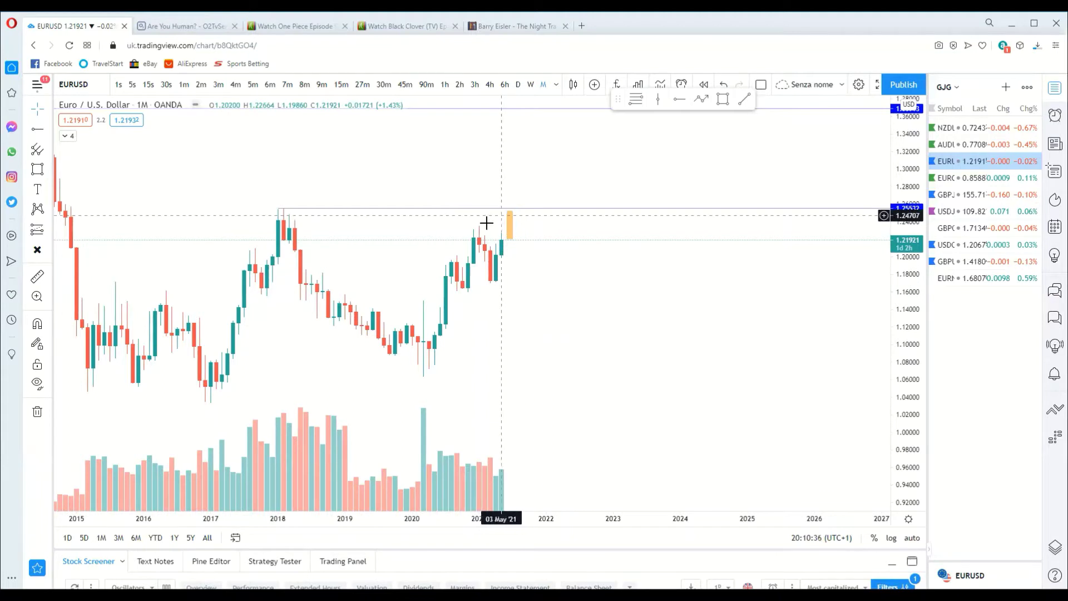
pyautogui.scroll(-2, 485, 223)
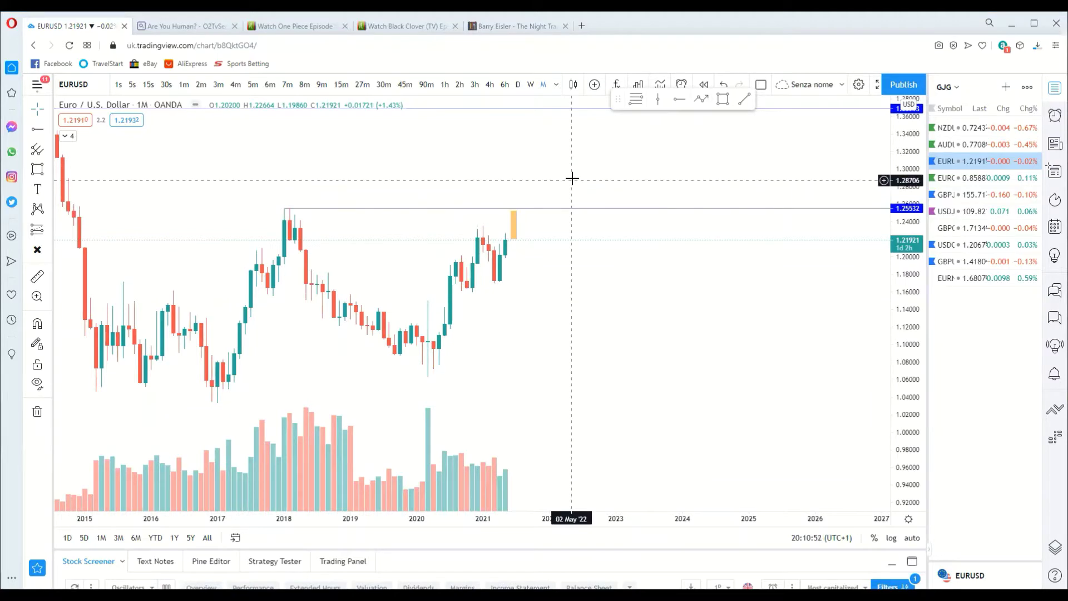
pyautogui.scroll(-2, 572, 178)
pyautogui.scroll(2, 572, 175)
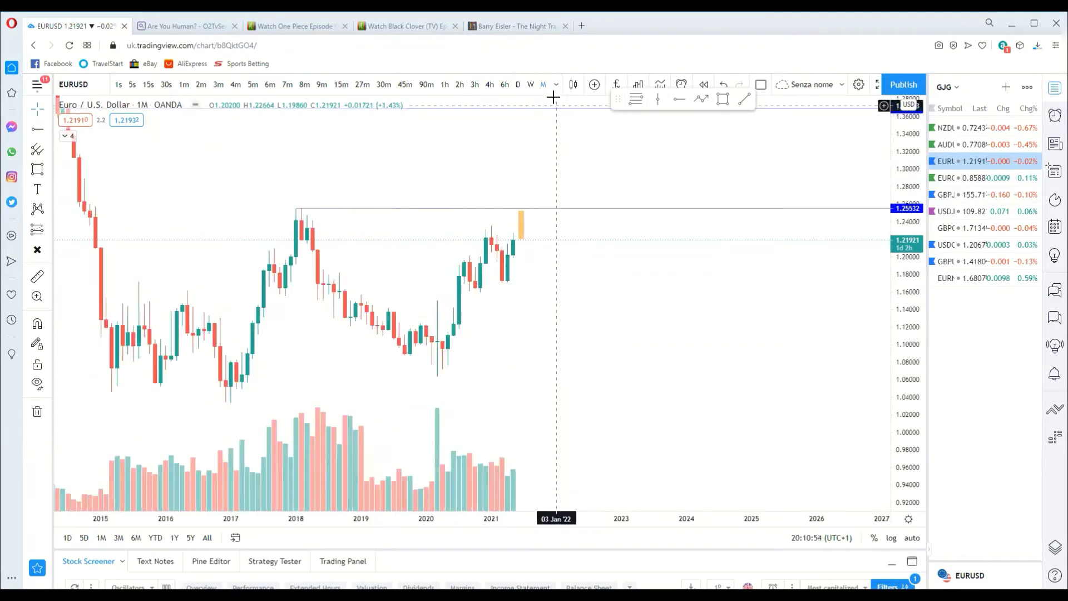
pyautogui.click(530, 84)
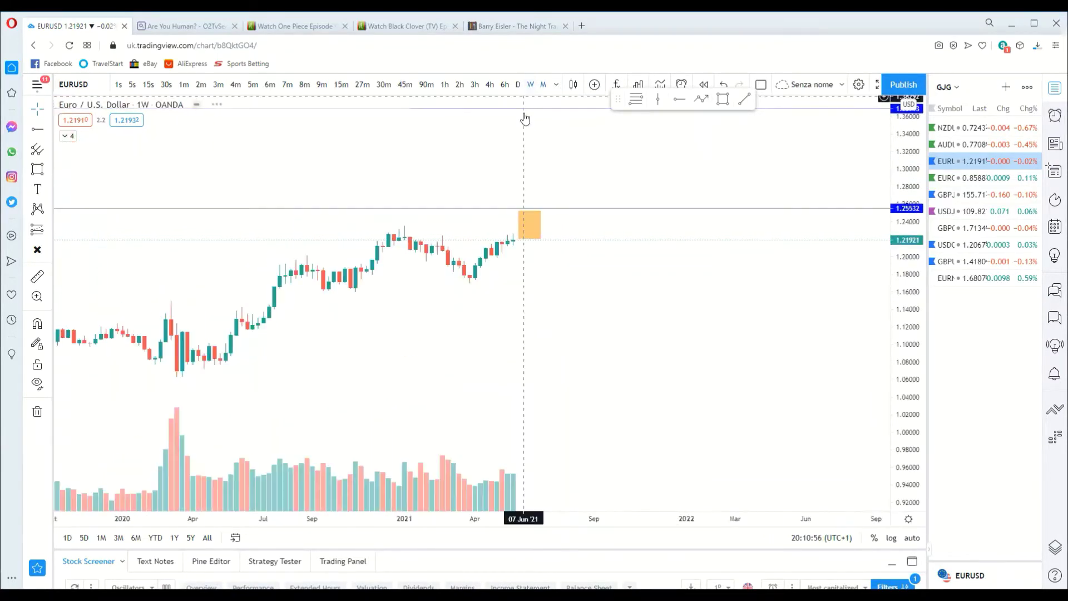
pyautogui.scroll(-4, 534, 140)
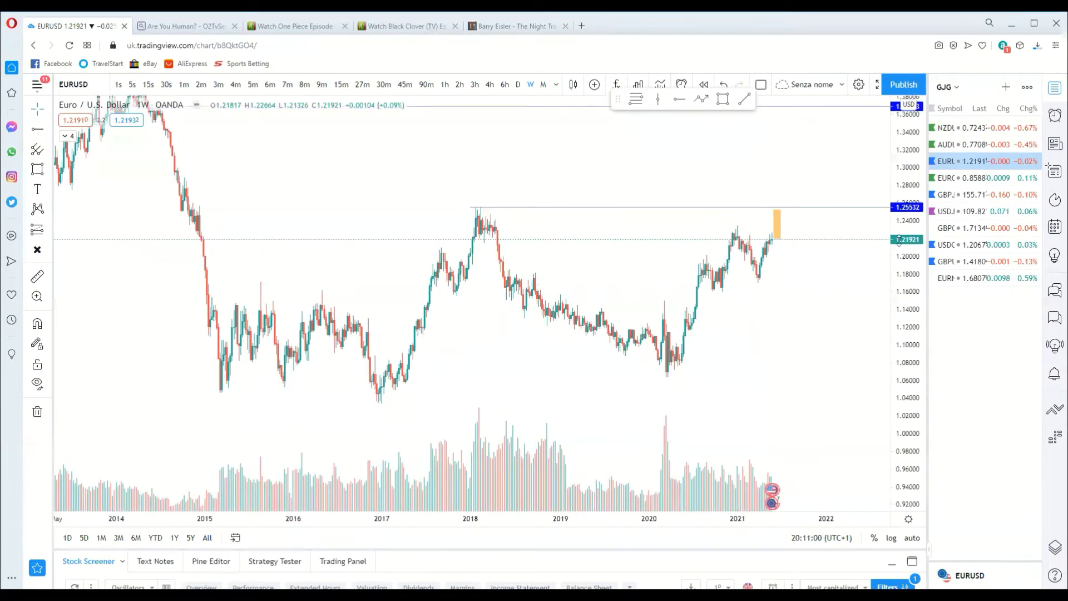
pyautogui.scroll(3, 873, 203)
pyautogui.scroll(4, 722, 234)
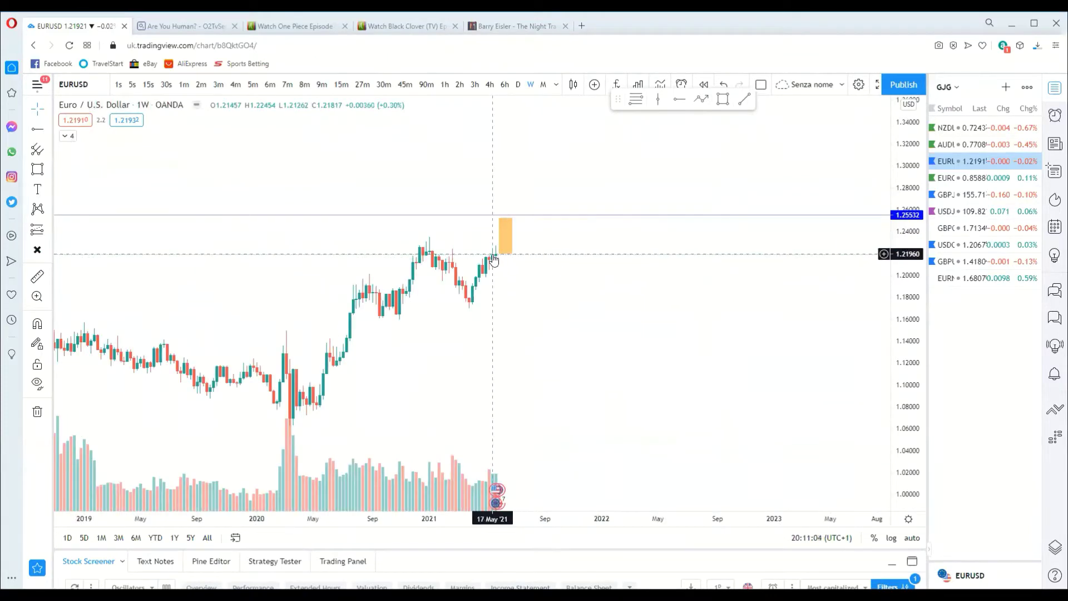
pyautogui.click(494, 256)
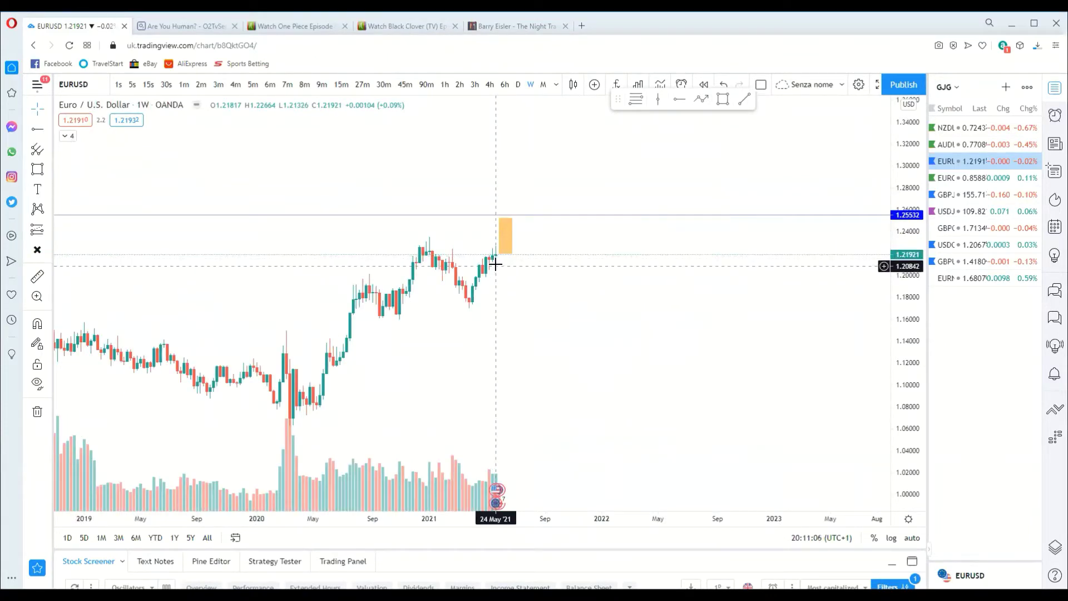
# - Shift the orange rectangle forward in time so it starts at about 21 June 2021, clear of the latest weekly candle
pyautogui.scroll(1, 849, 300)
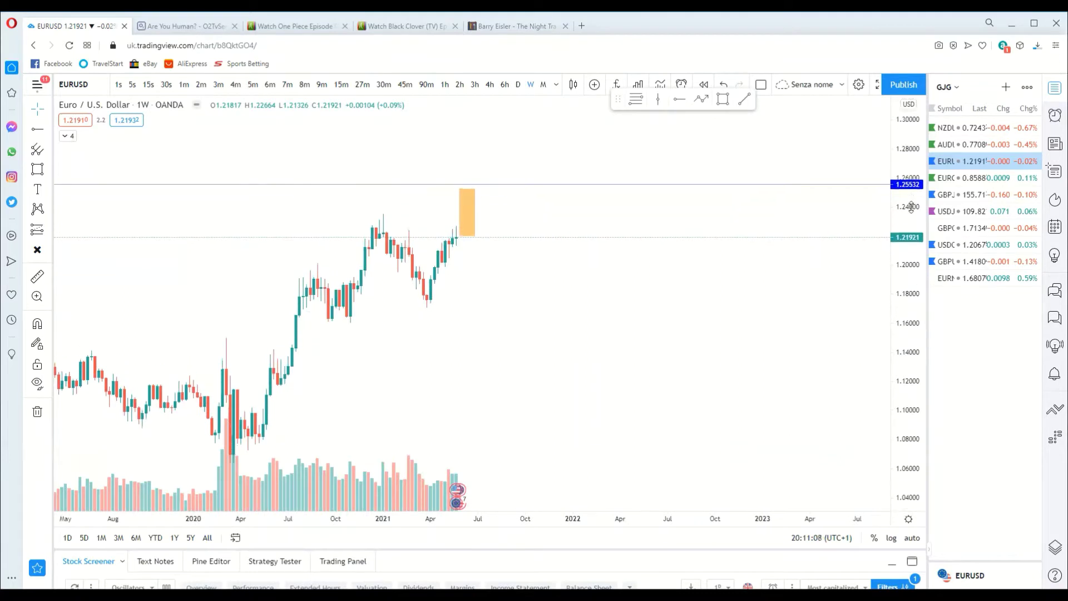
pyautogui.scroll(2, 838, 253)
pyautogui.scroll(1, 366, 236)
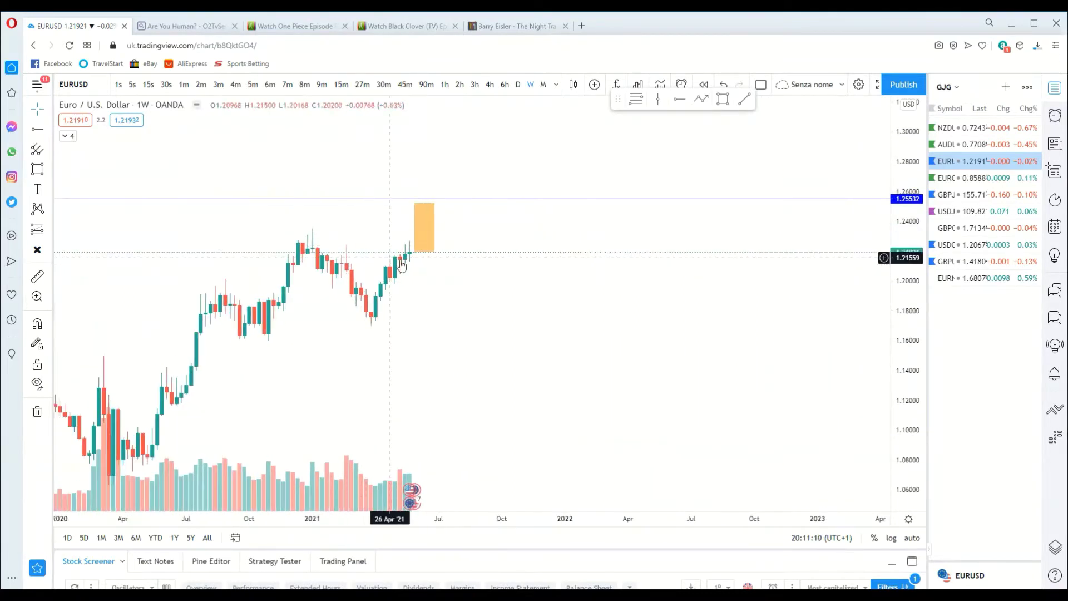
pyautogui.click(421, 245)
pyautogui.moveTo(422, 244); pyautogui.dragTo(431, 245)
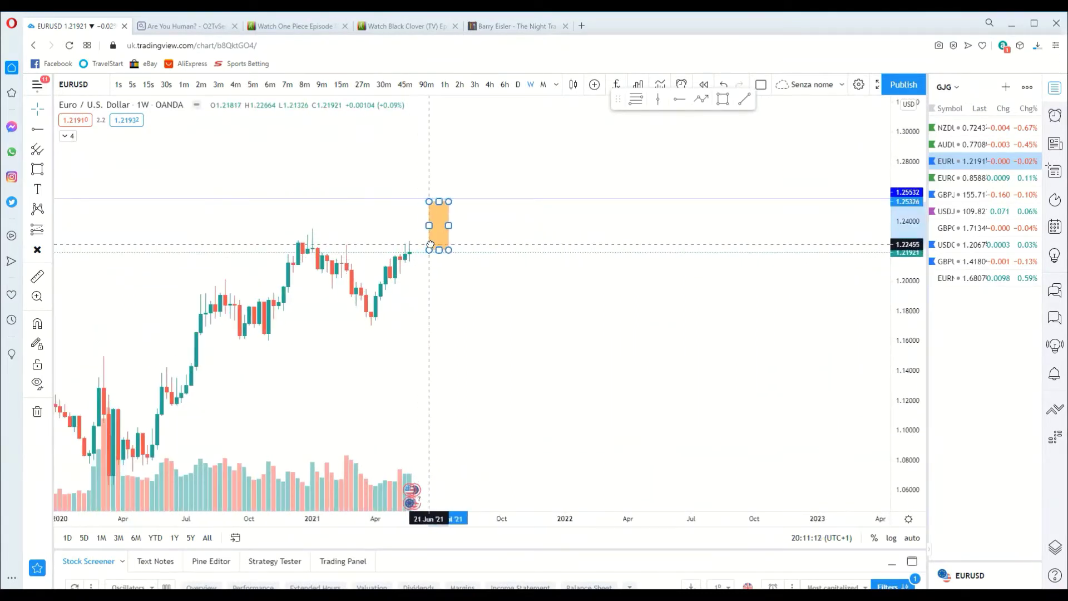
pyautogui.click(389, 215)
# - Place horizontal rays at 1.23463 from the early 2021 weekly high and at 1.22828 from the late 2020 candles just below it
pyautogui.click(673, 107)
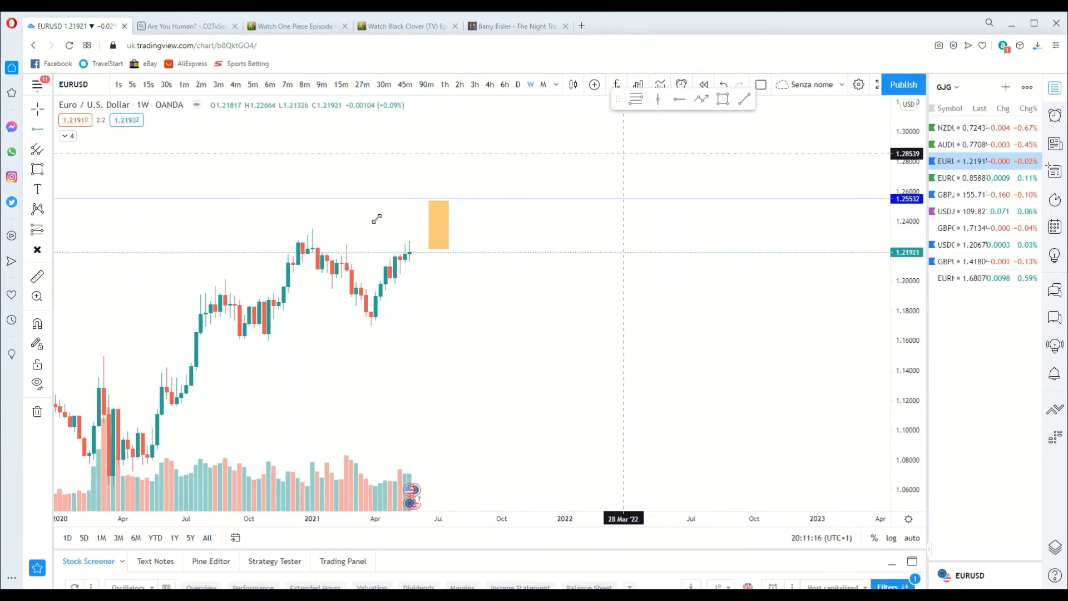
pyautogui.click(312, 229)
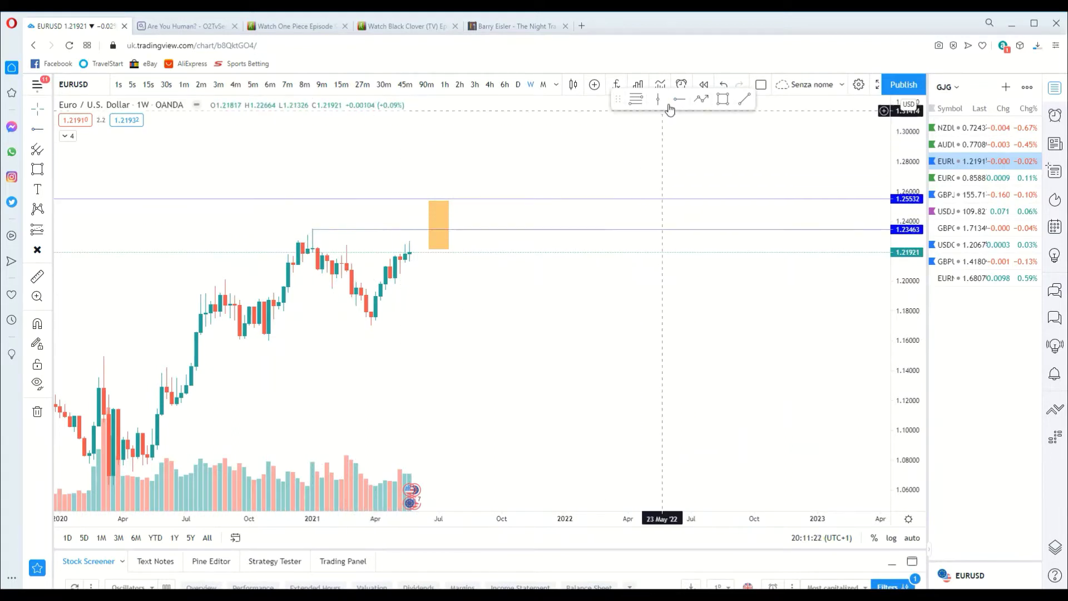
pyautogui.click(679, 100)
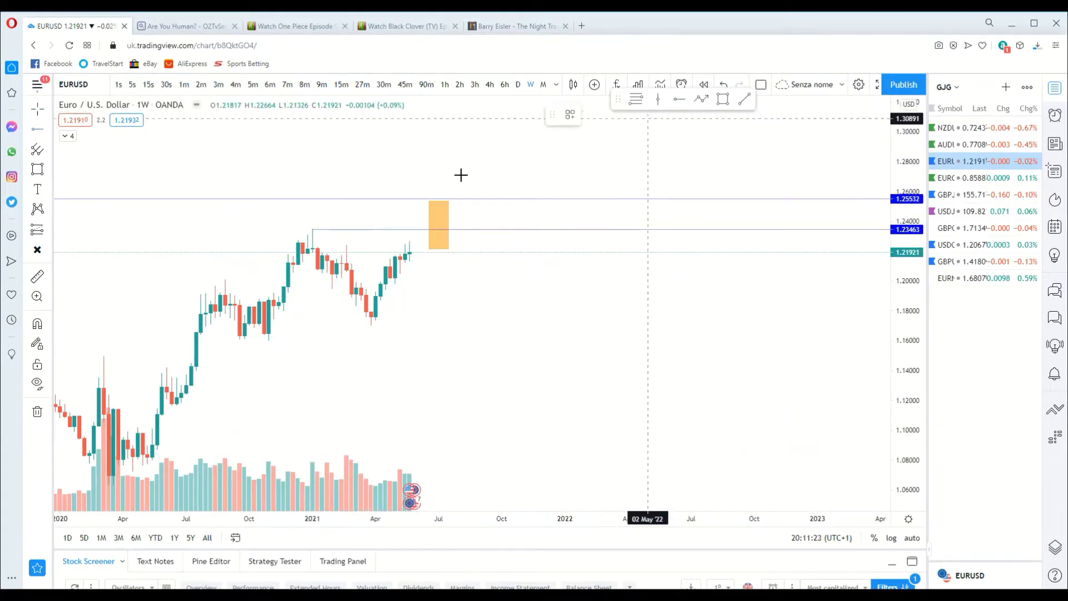
pyautogui.click(306, 238)
pyautogui.moveTo(398, 209); pyautogui.dragTo(520, 258)
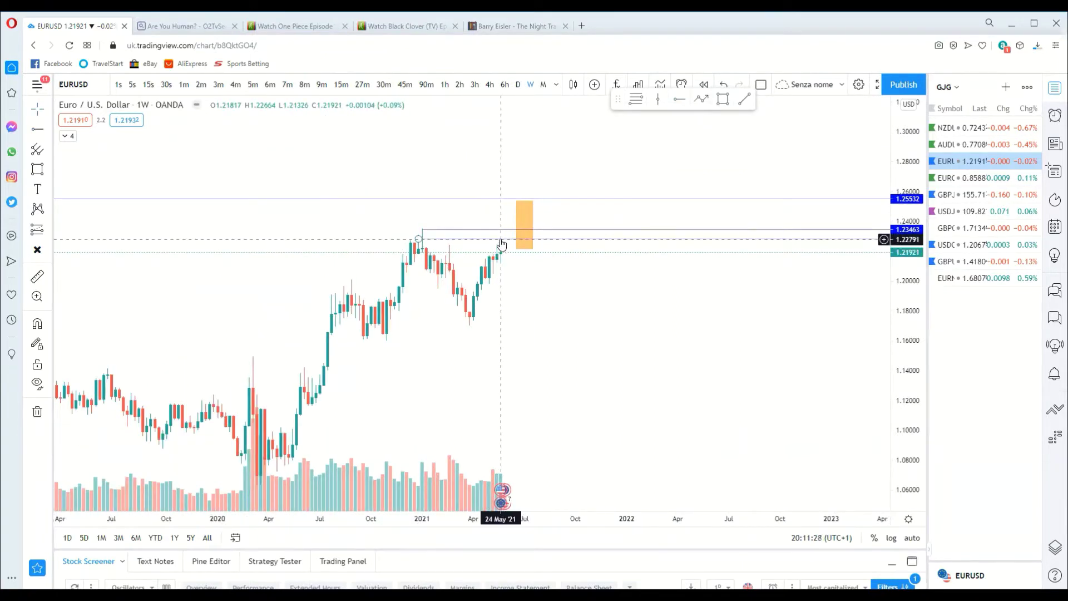
pyautogui.scroll(-4, 486, 202)
pyautogui.scroll(1, 514, 207)
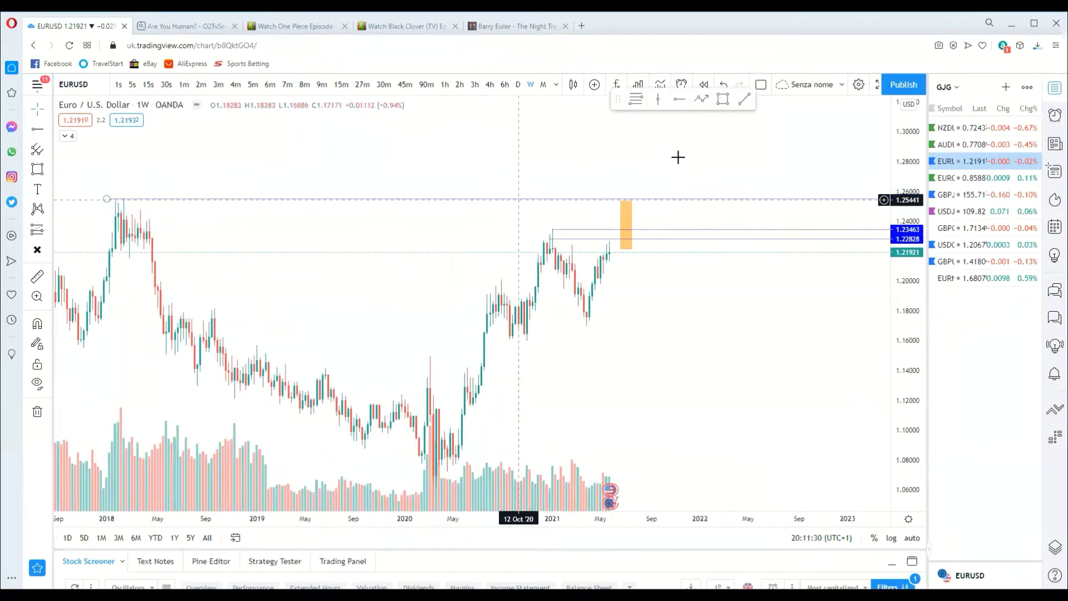
# - Draw an arrowed projection path from the latest weekly candle up to about 1.232, down to about 1.208, and up to about 1.253
pyautogui.click(700, 100)
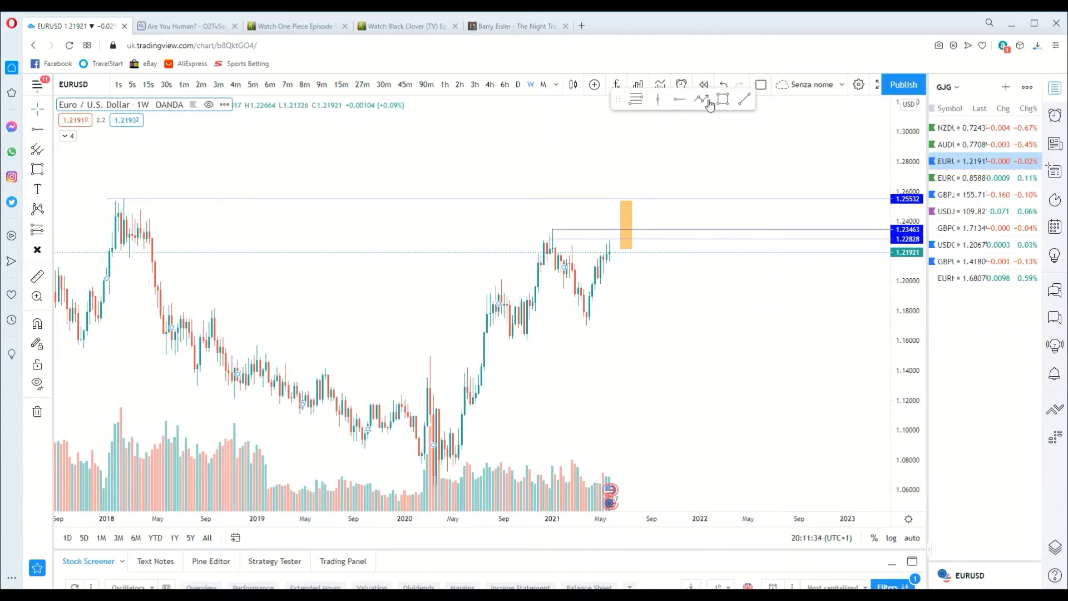
pyautogui.click(612, 253)
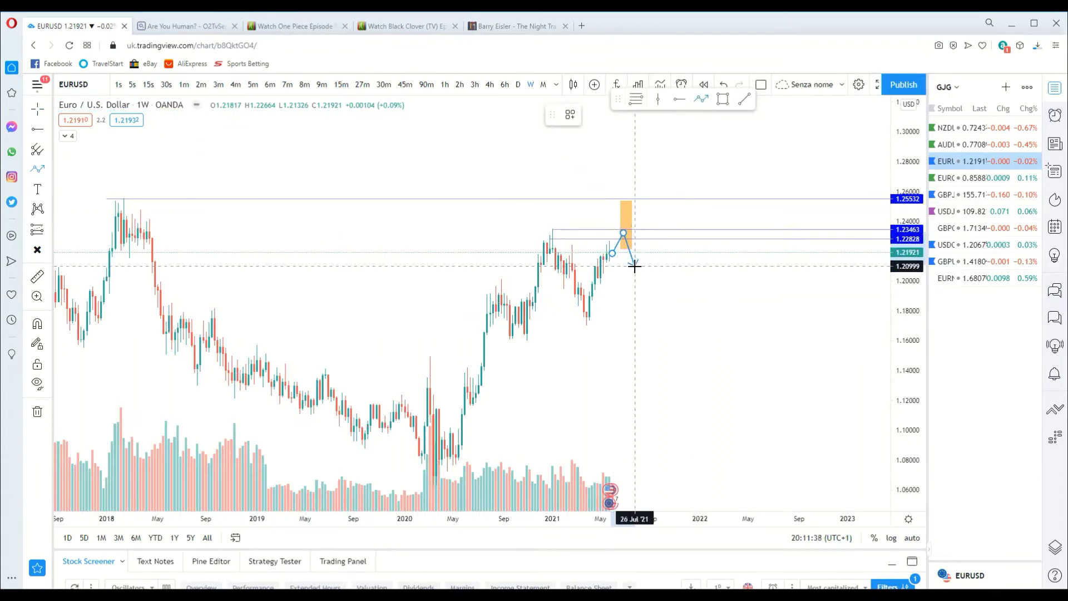
pyautogui.click(648, 287)
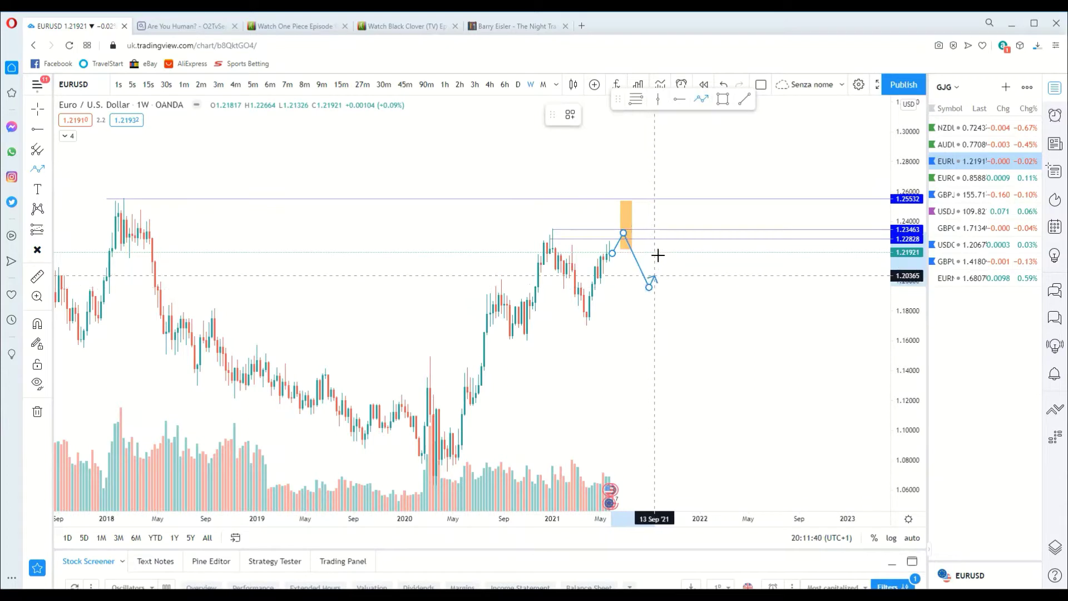
pyautogui.click(675, 201)
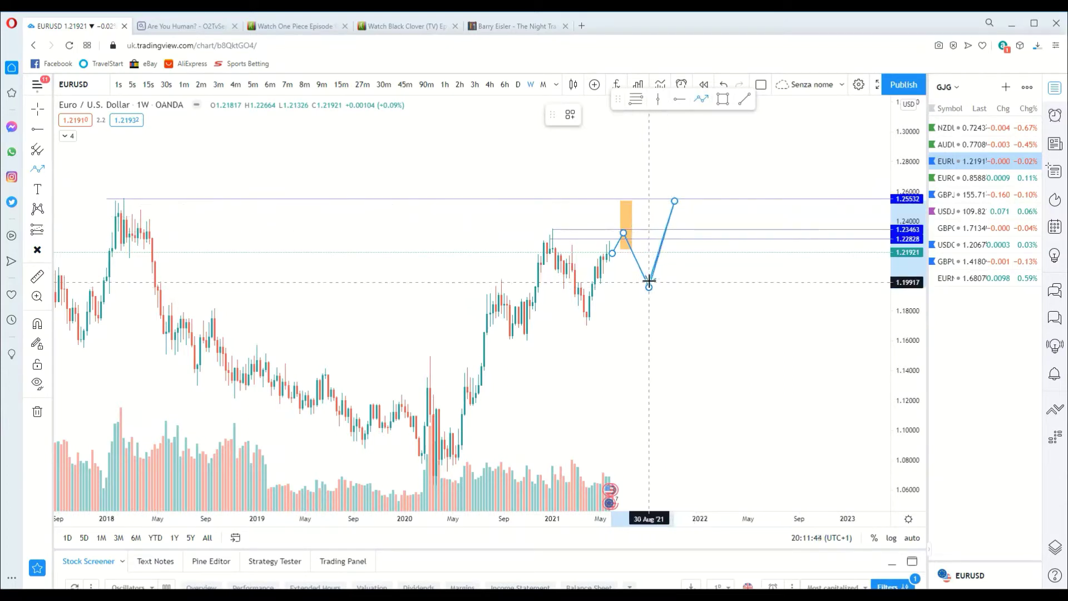
pyautogui.doubleClick(675, 201)
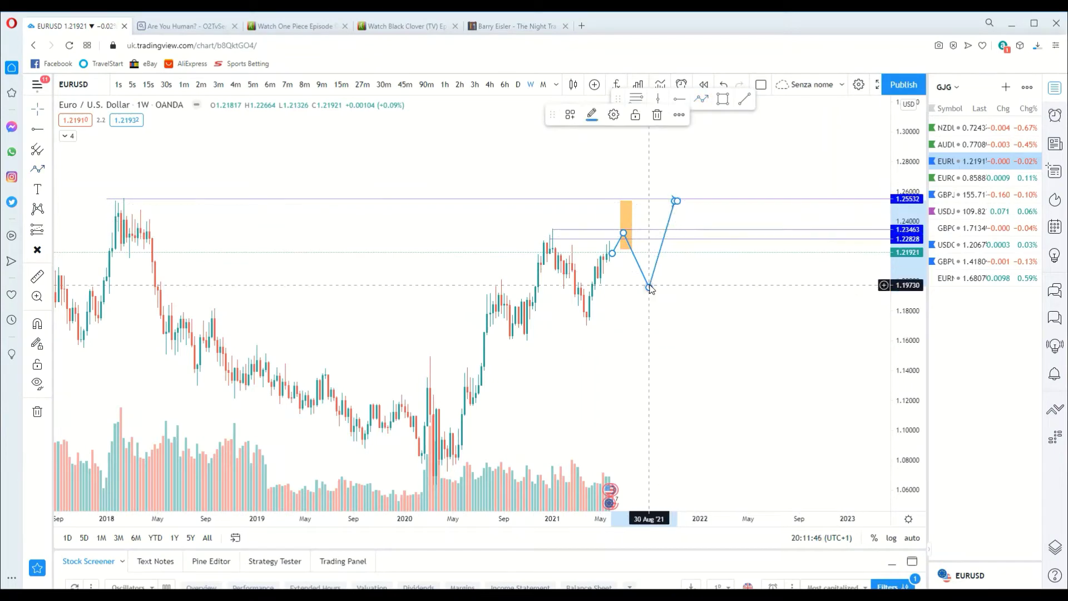
pyautogui.moveTo(649, 286); pyautogui.dragTo(634, 270)
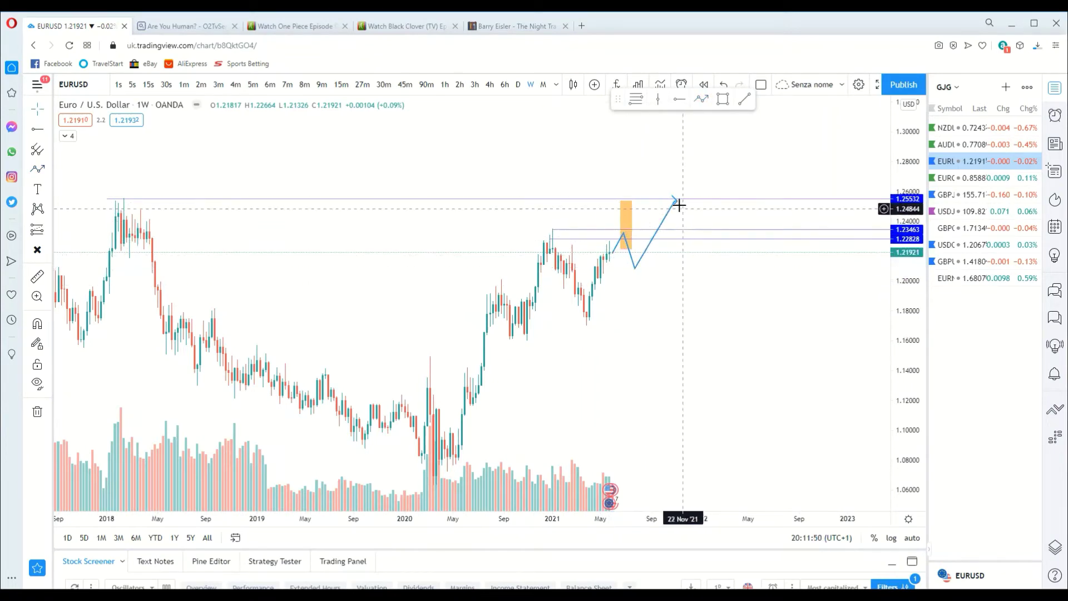
# - Switch the EURUSD chart to the monthly timeframe and enlarge the 2020 to 2021 candles around the projection path
pyautogui.scroll(3, 646, 181)
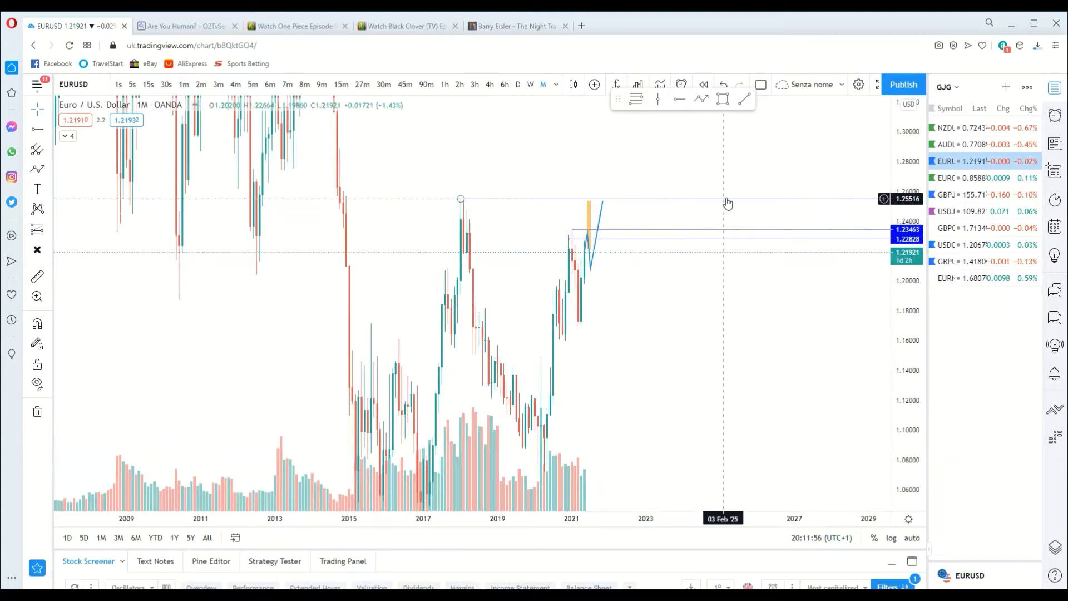
pyautogui.scroll(4, 729, 204)
pyautogui.moveTo(910, 195); pyautogui.dragTo(863, 317)
pyautogui.scroll(4, 732, 276)
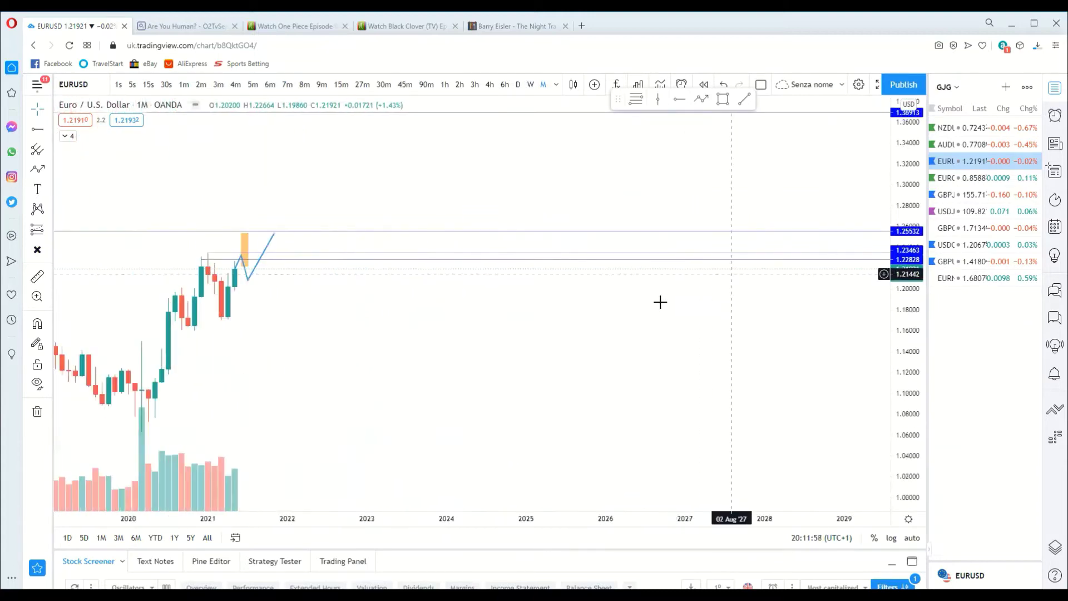
pyautogui.moveTo(483, 318); pyautogui.dragTo(868, 311)
pyautogui.scroll(3, 867, 310)
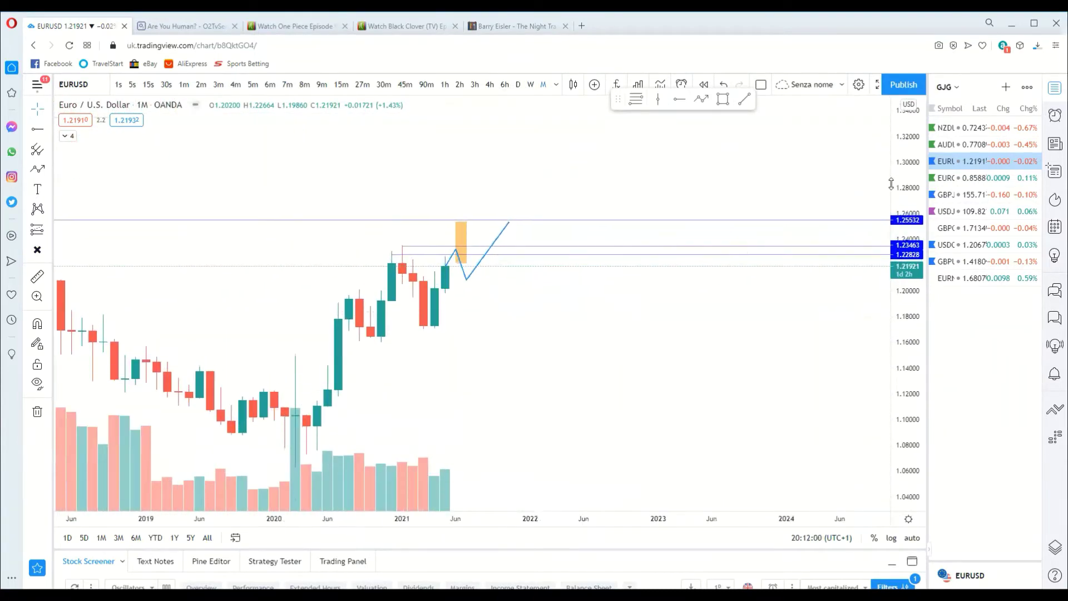
pyautogui.scroll(2, 857, 302)
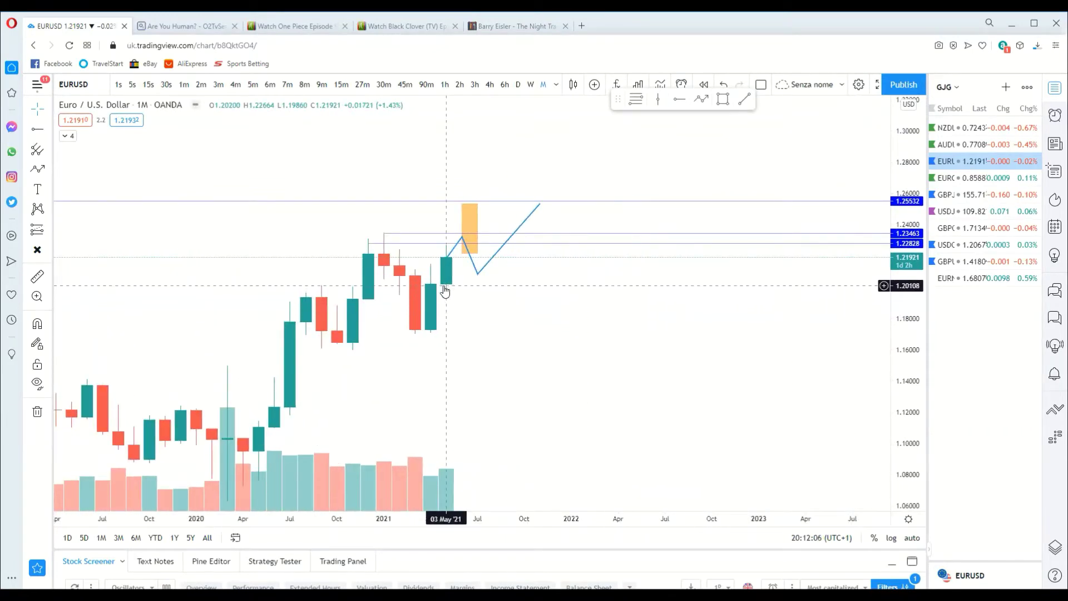
pyautogui.scroll(1, 458, 289)
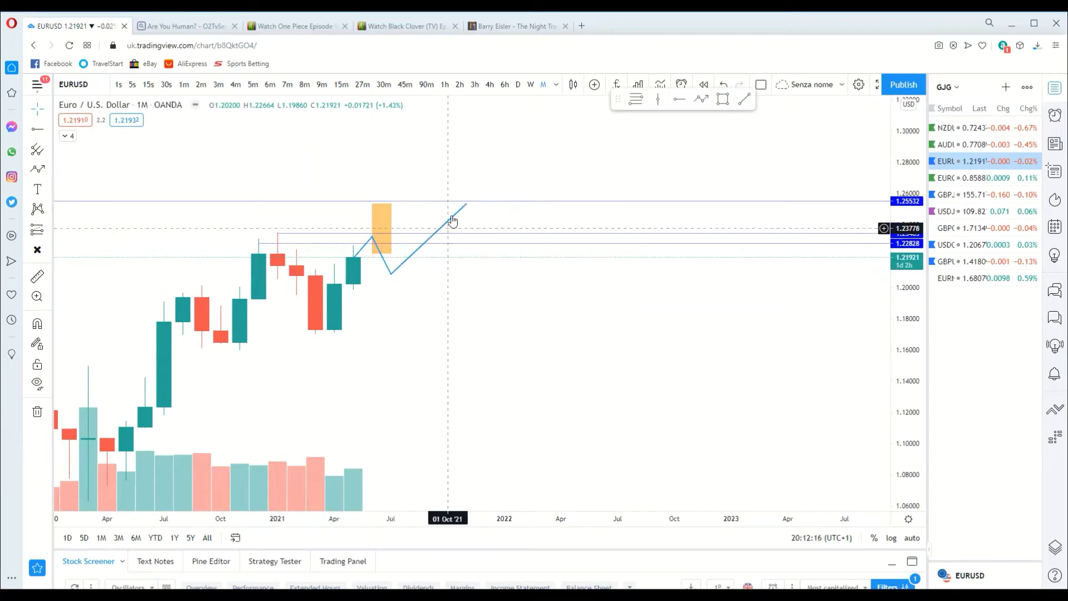
pyautogui.scroll(-1, 439, 234)
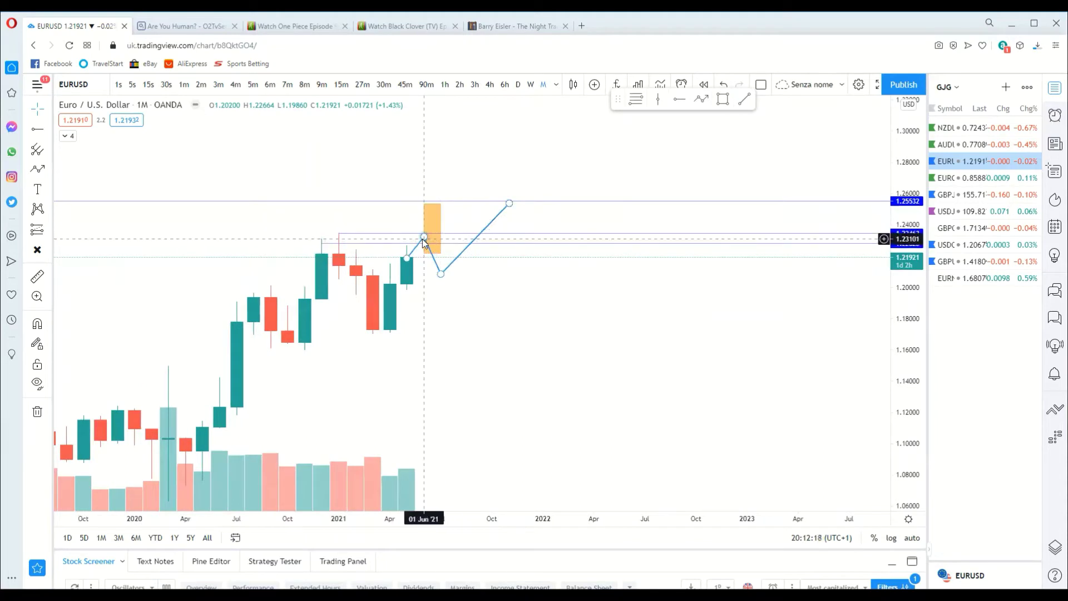
# - Reshape the path into a bearish scenario: lower its June 2021 point to about 1.214, add a peak at about 1.231, and end at about 1.19
pyautogui.click(424, 242)
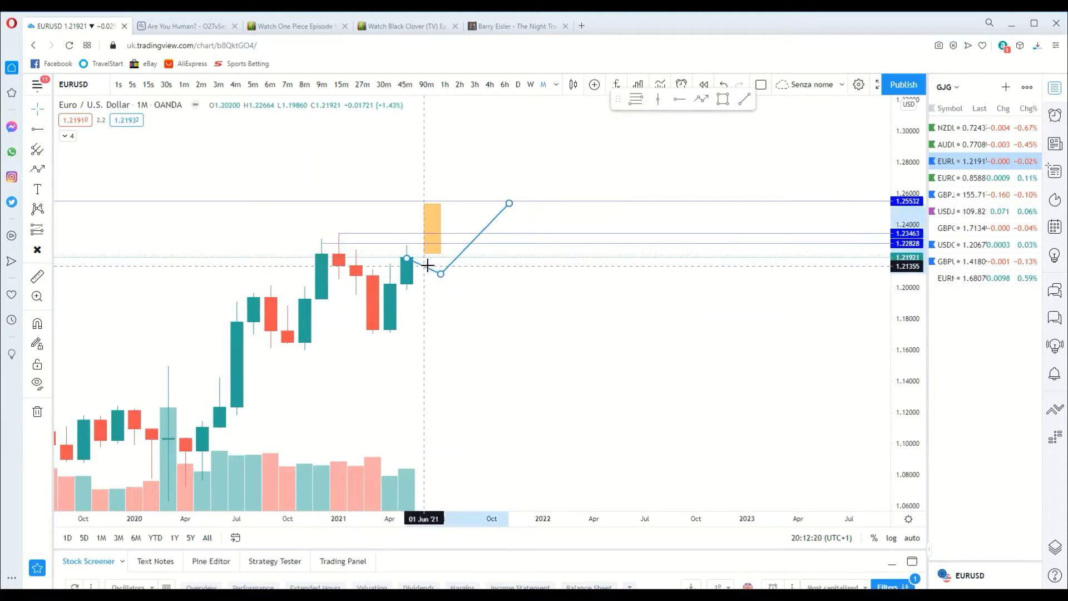
pyautogui.click(413, 267)
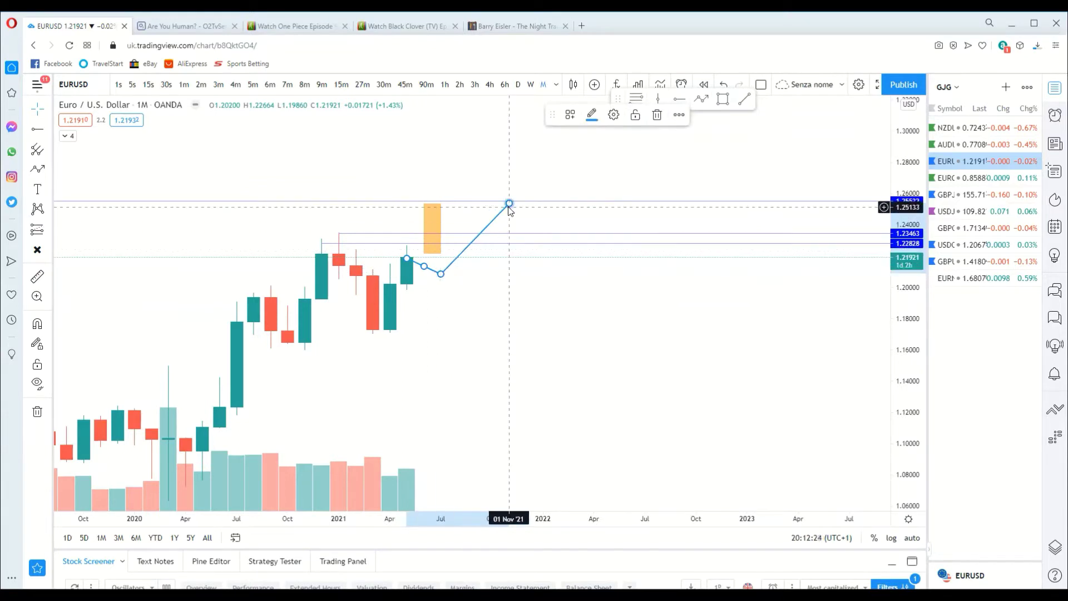
pyautogui.moveTo(509, 207); pyautogui.dragTo(495, 219)
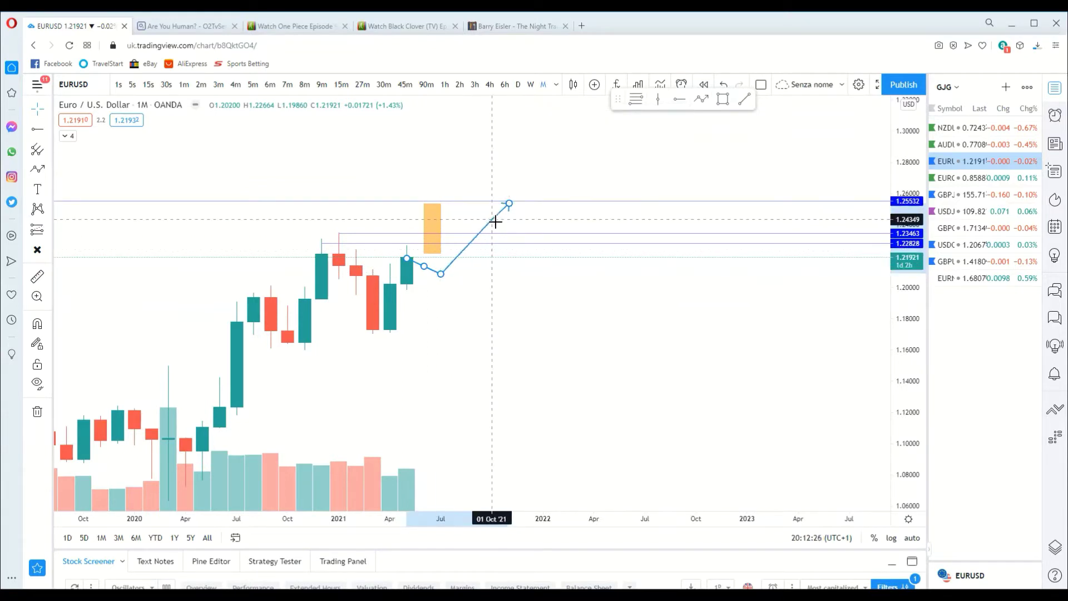
pyautogui.click(474, 238)
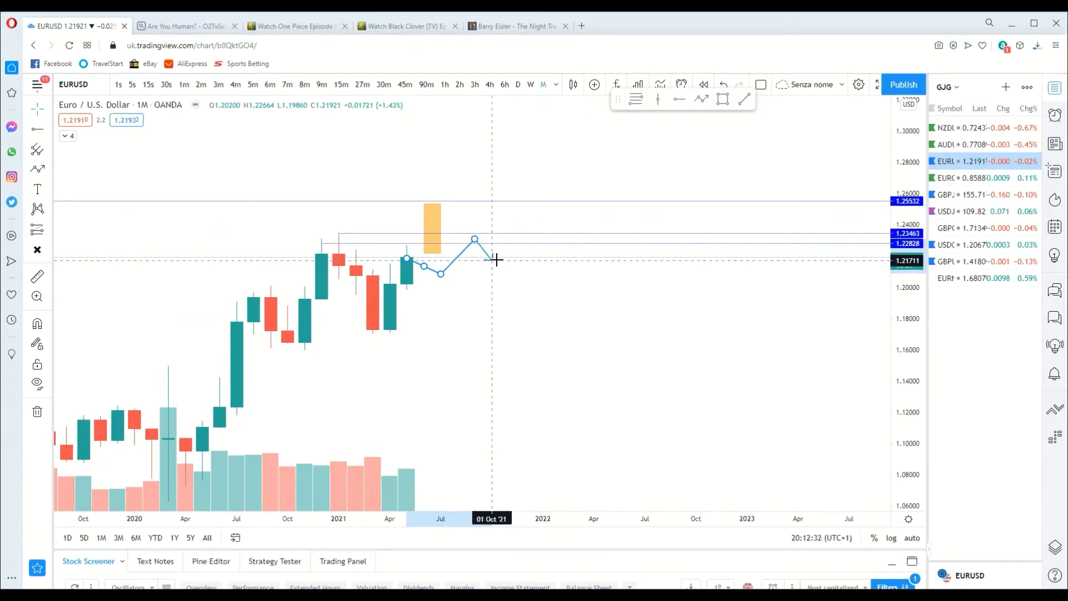
pyautogui.doubleClick(495, 259)
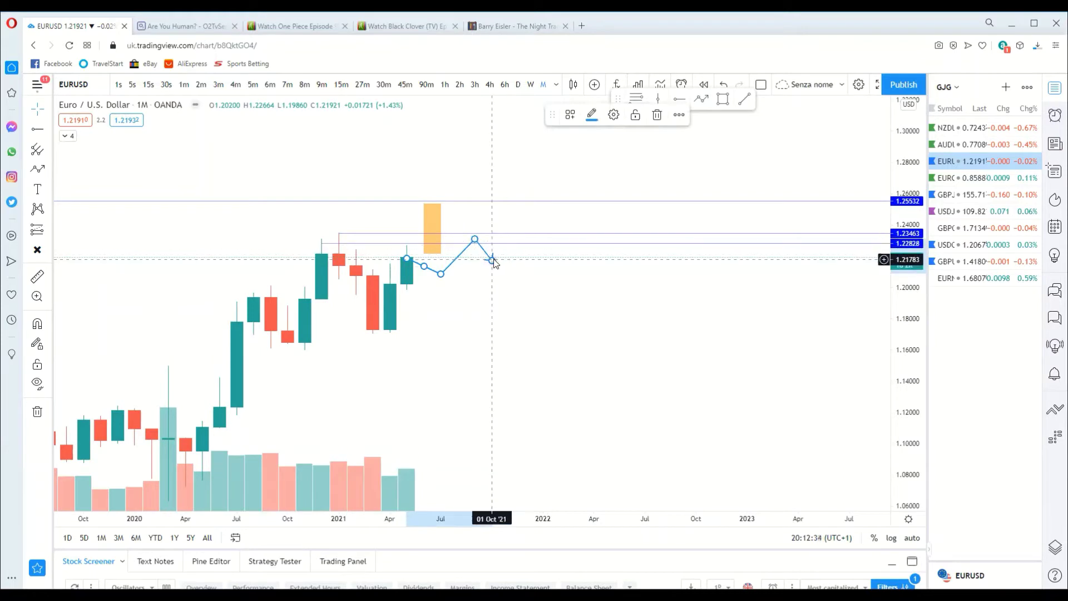
pyautogui.moveTo(493, 261); pyautogui.dragTo(509, 302)
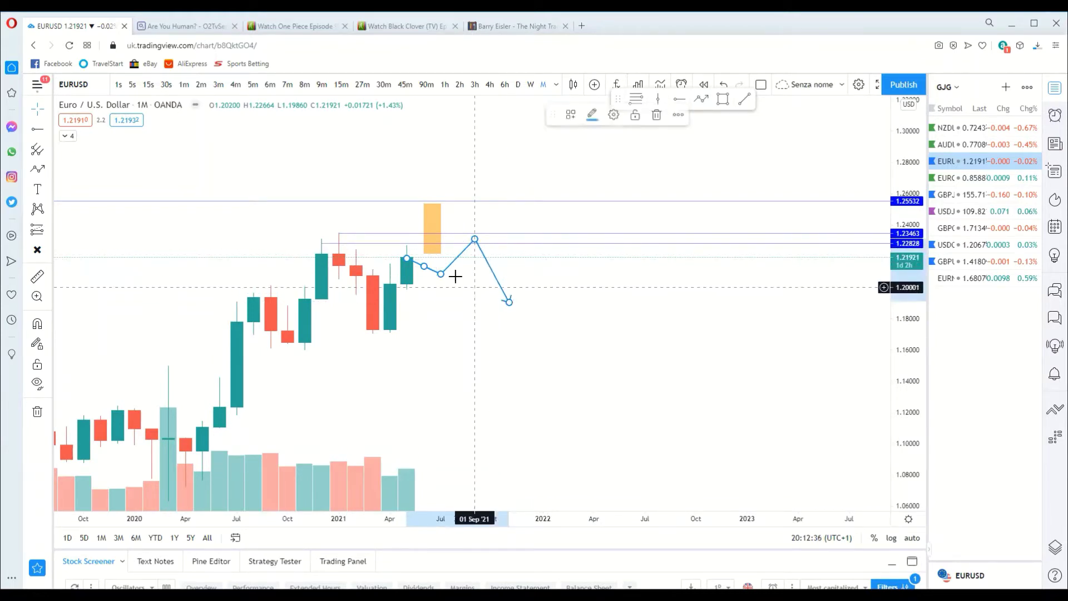
# - Reshape the path bullishly, with its June 2021 peak at about 1.232, the dip at about 1.211, and the arrow end at about 1.256
pyautogui.click(453, 274)
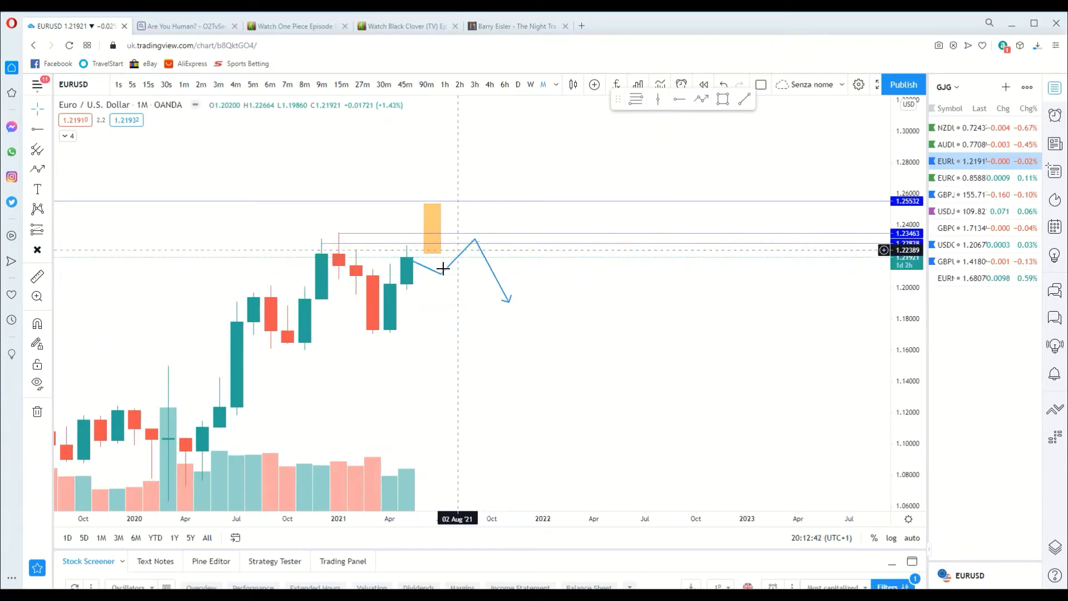
pyautogui.moveTo(443, 278); pyautogui.dragTo(430, 250)
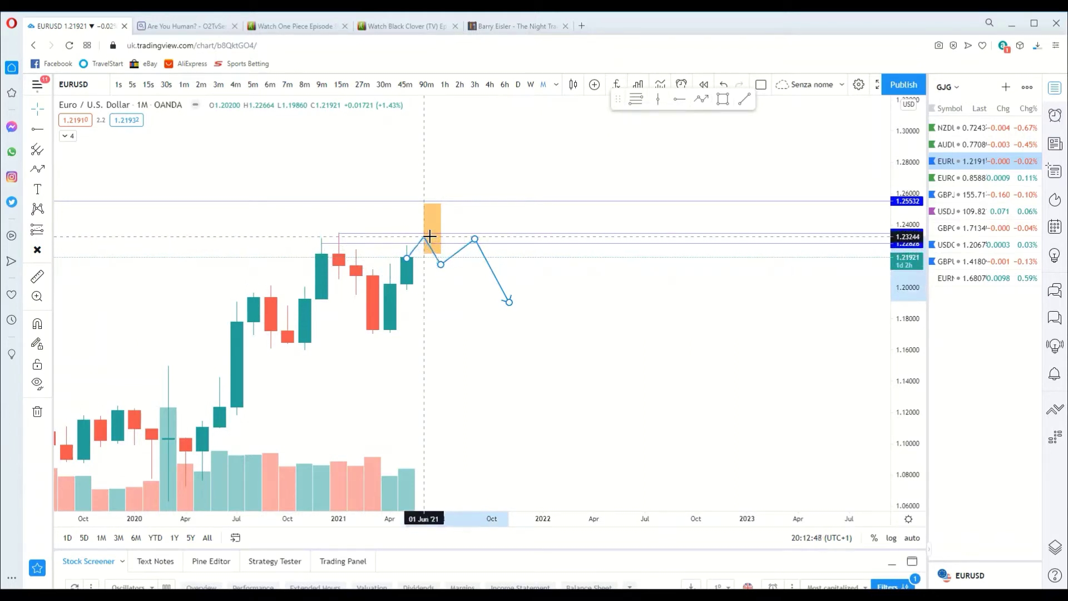
pyautogui.moveTo(432, 249); pyautogui.dragTo(432, 250)
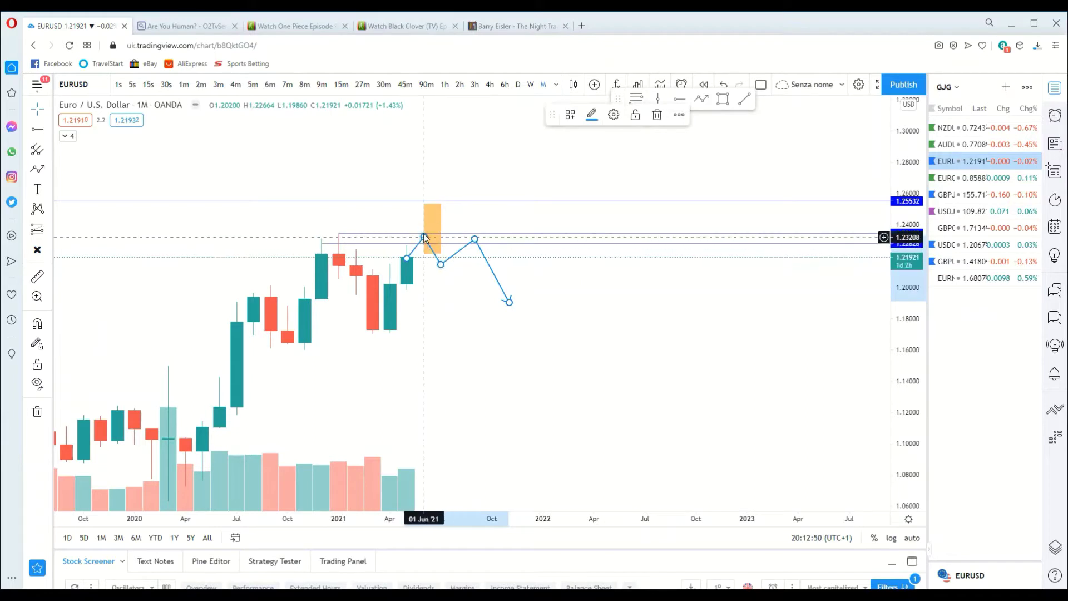
pyautogui.moveTo(442, 267); pyautogui.dragTo(440, 270)
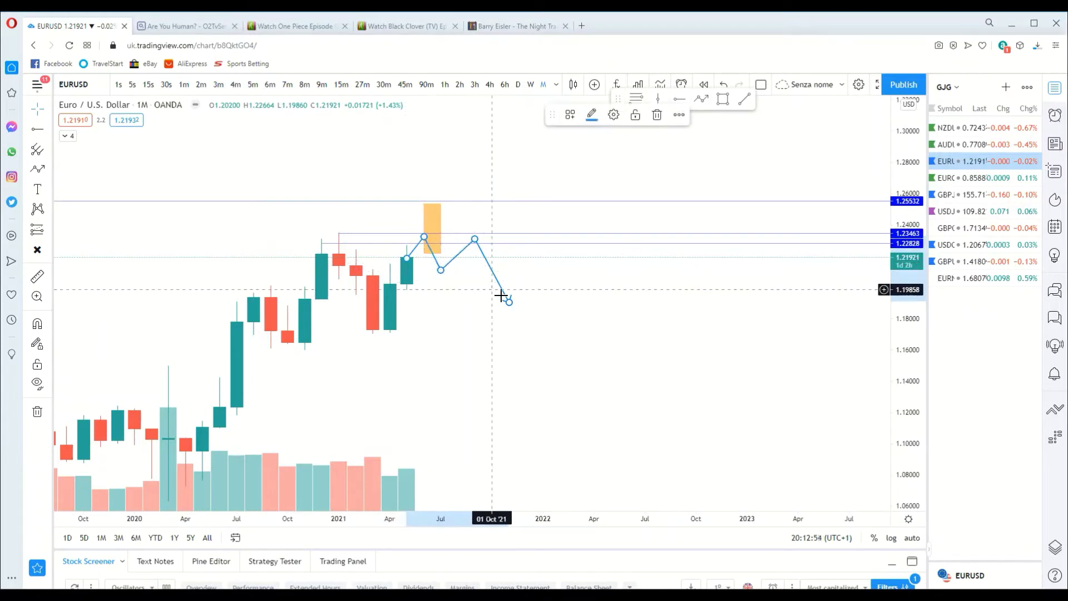
pyautogui.moveTo(509, 303); pyautogui.dragTo(510, 204)
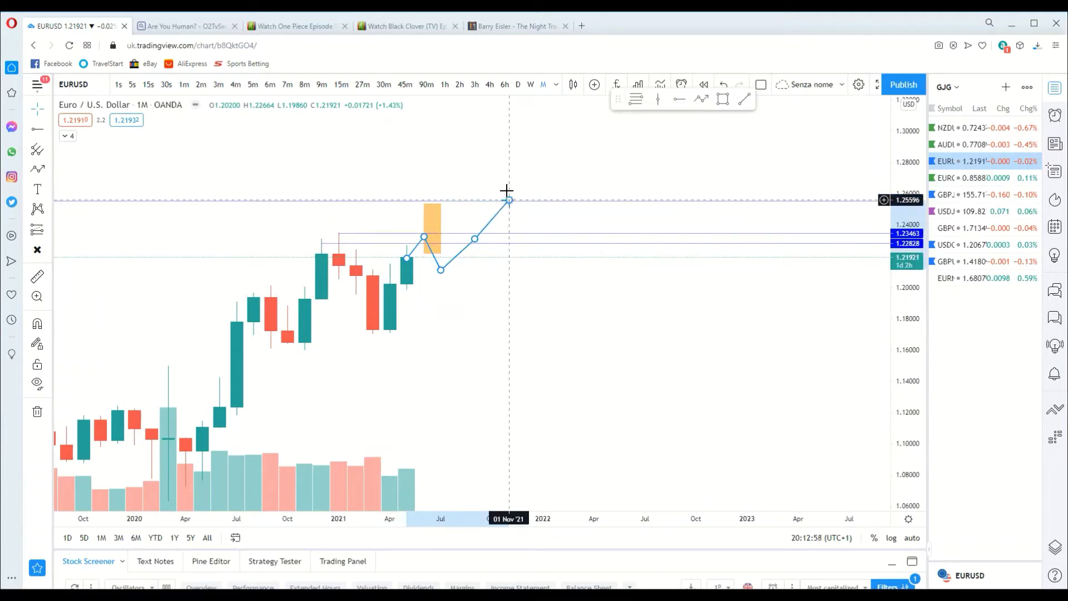
# - Show the bearish alternative by lowering the path's June 2021 point to about 1.213 and its arrow end to about 1.184
pyautogui.scroll(-2, 500, 187)
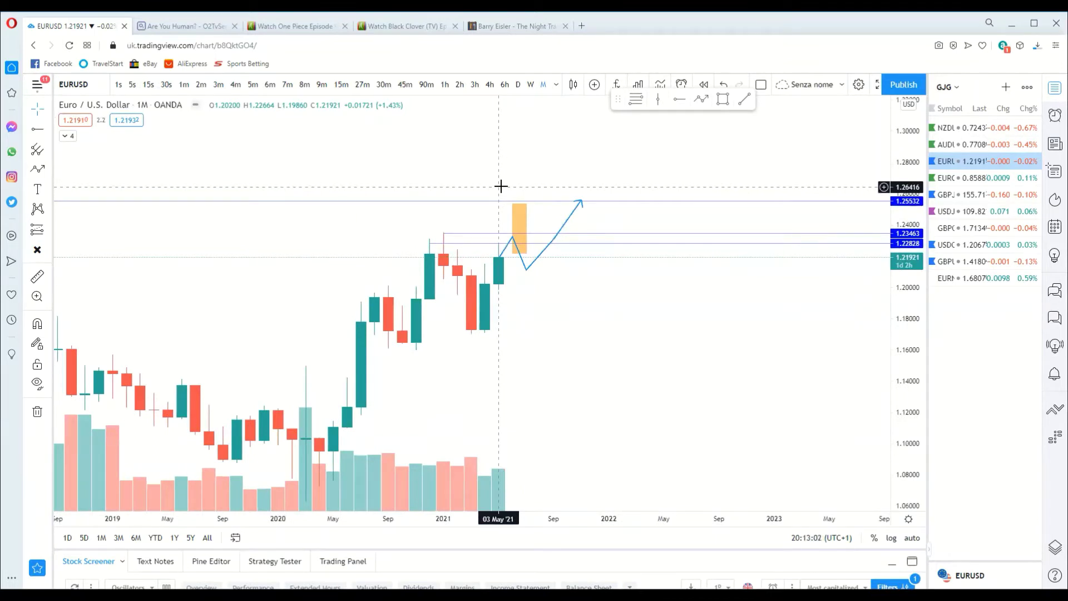
pyautogui.scroll(2, 500, 186)
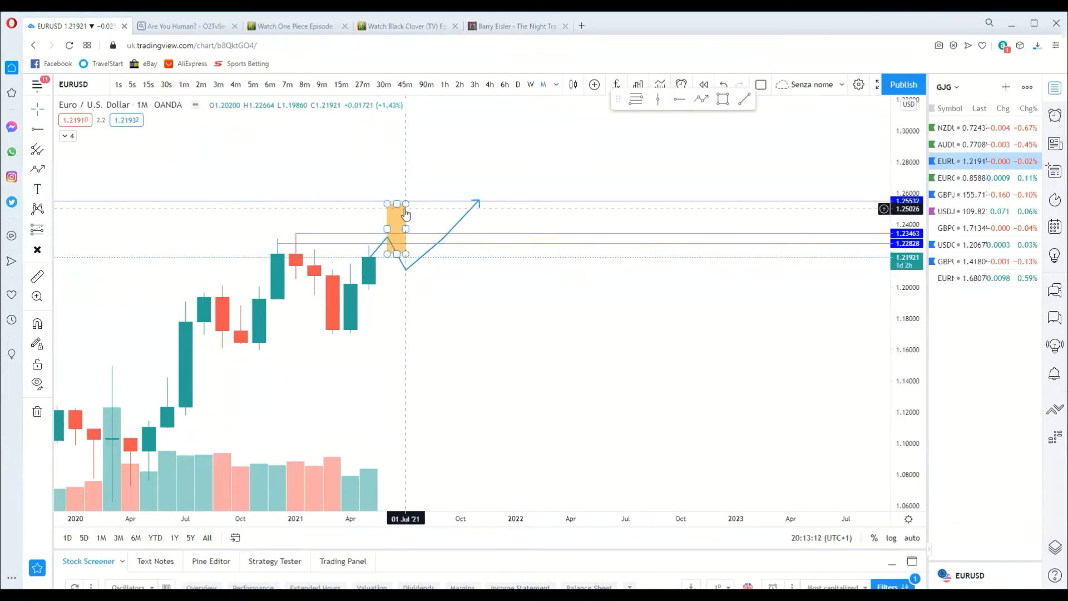
pyautogui.scroll(-1, 406, 215)
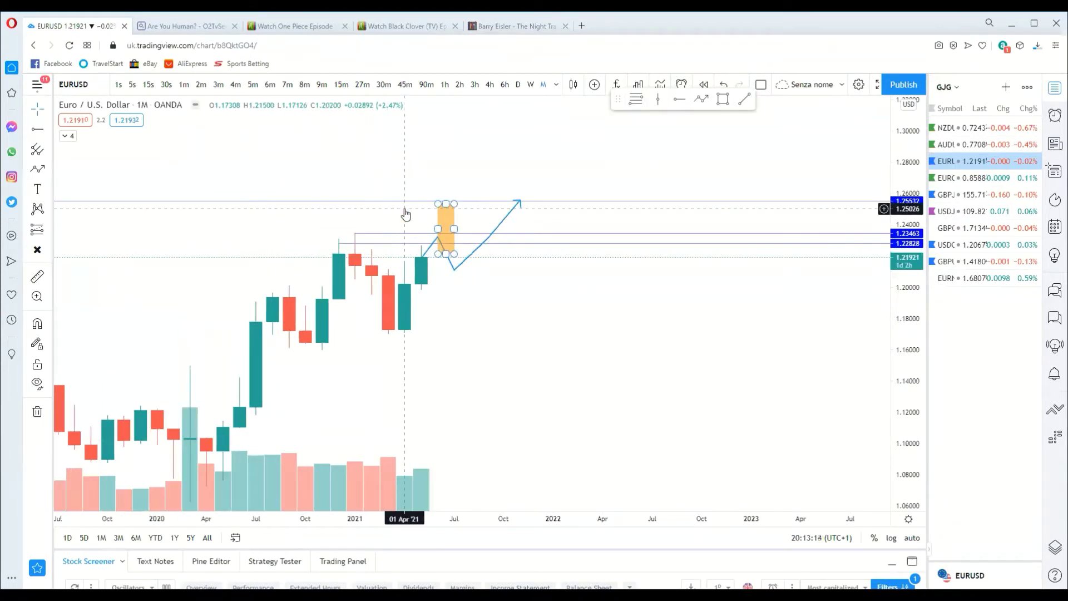
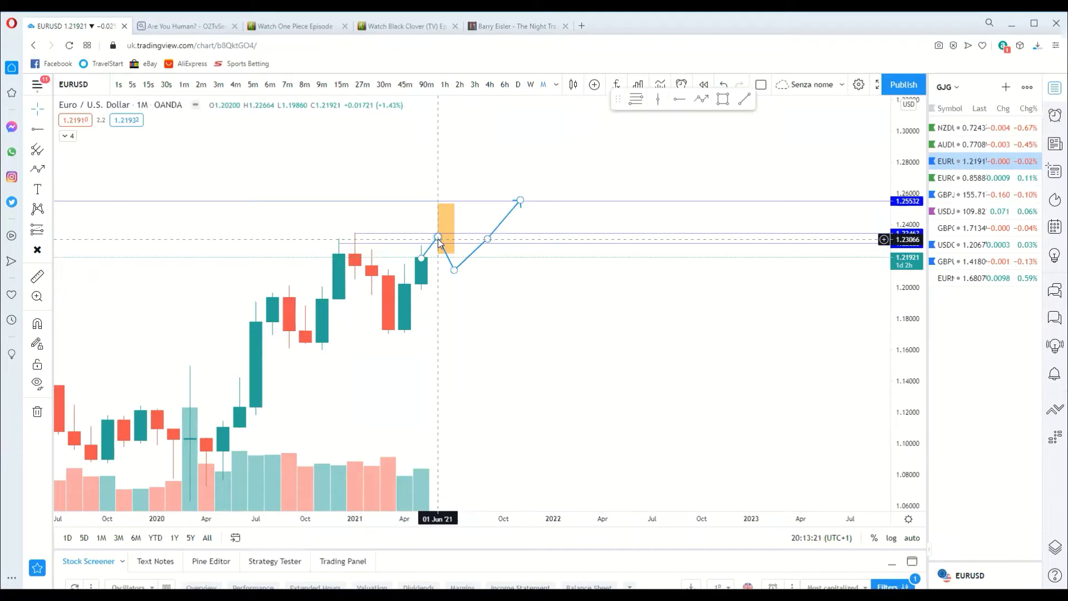
pyautogui.moveTo(438, 241); pyautogui.dragTo(438, 263)
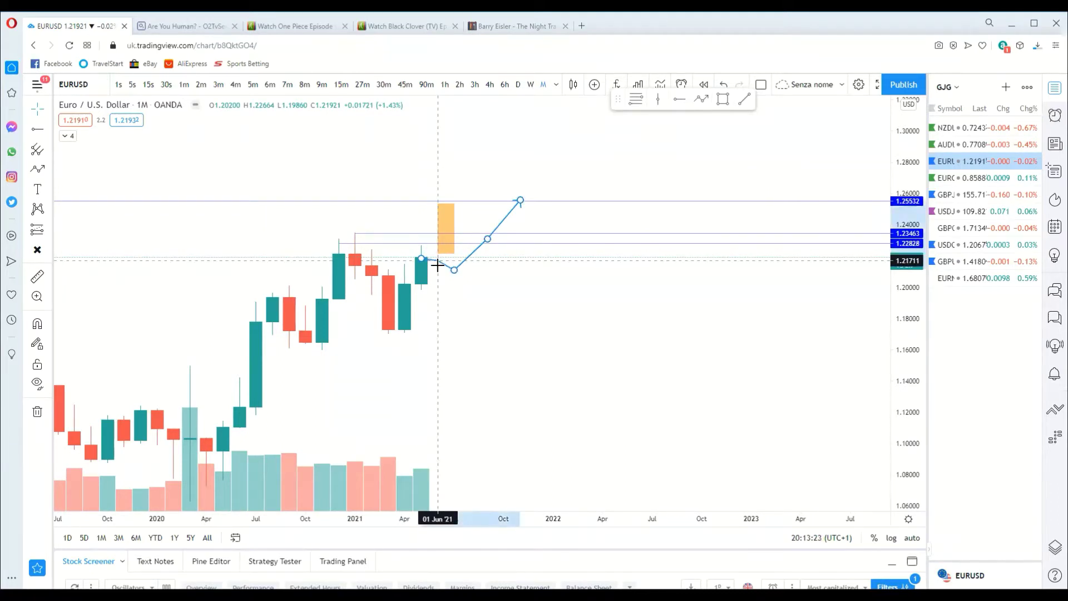
pyautogui.moveTo(520, 201); pyautogui.dragTo(520, 311)
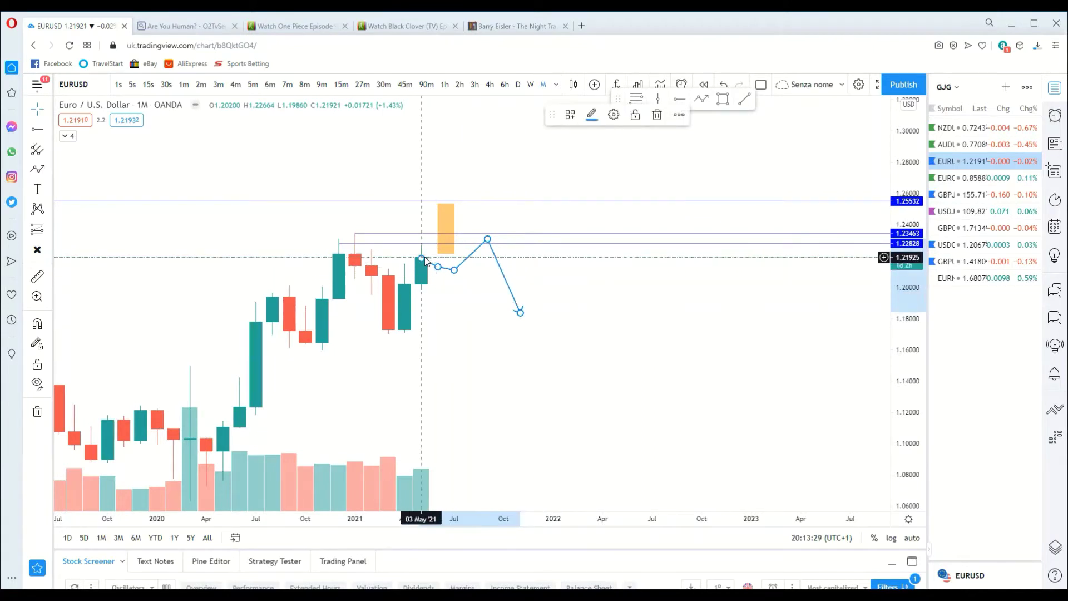
# - Return the path to the bullish scenario, with its June 2021 peak at about 1.233 and its arrow end at about 1.253
pyautogui.scroll(-2, 424, 261)
pyautogui.scroll(2, 424, 260)
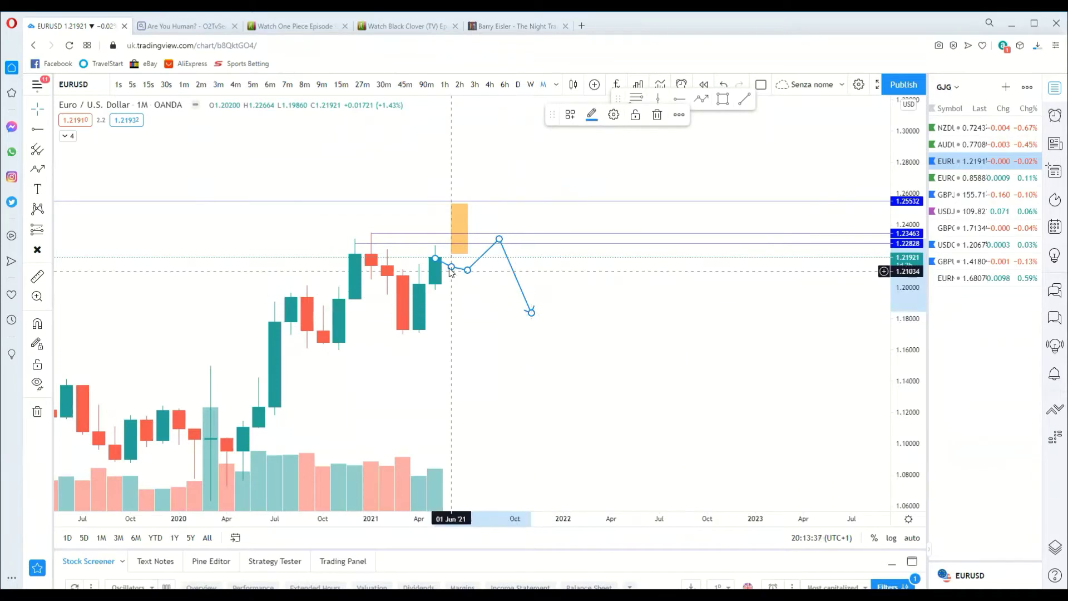
pyautogui.moveTo(452, 269)
pyautogui.mouseDown()
pyautogui.moveTo(461, 244)
pyautogui.moveTo(451, 235)
pyautogui.mouseUp()
pyautogui.moveTo(531, 312); pyautogui.dragTo(531, 203)
pyautogui.scroll(-1, 533, 293)
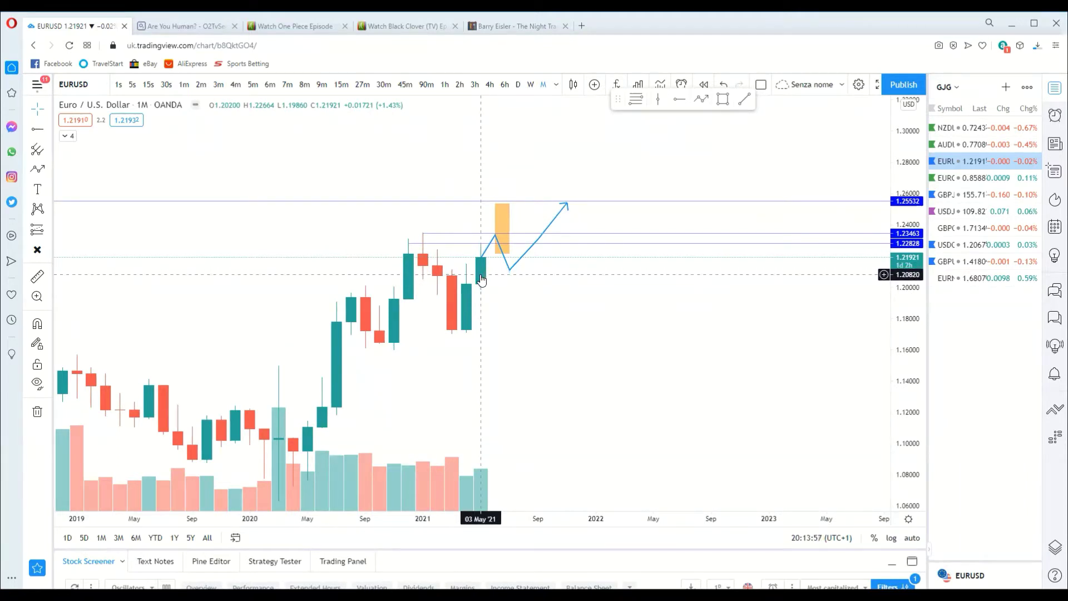
pyautogui.click(482, 259)
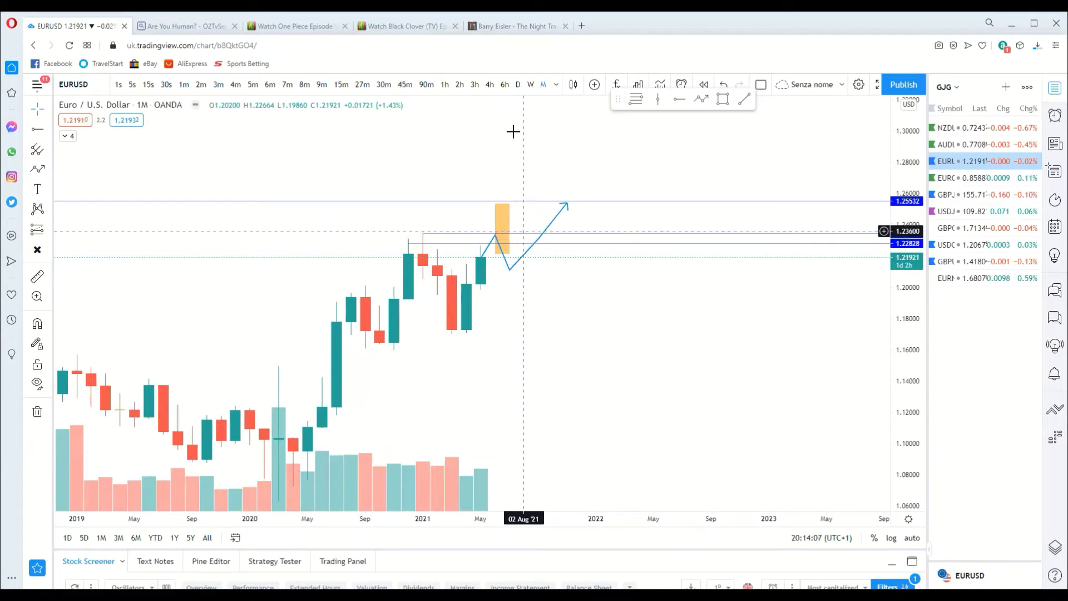
# - Switch the EURUSD chart to the weekly timeframe and enlarge the 2020 to 2021 candles with the projection path in view
pyautogui.click(530, 86)
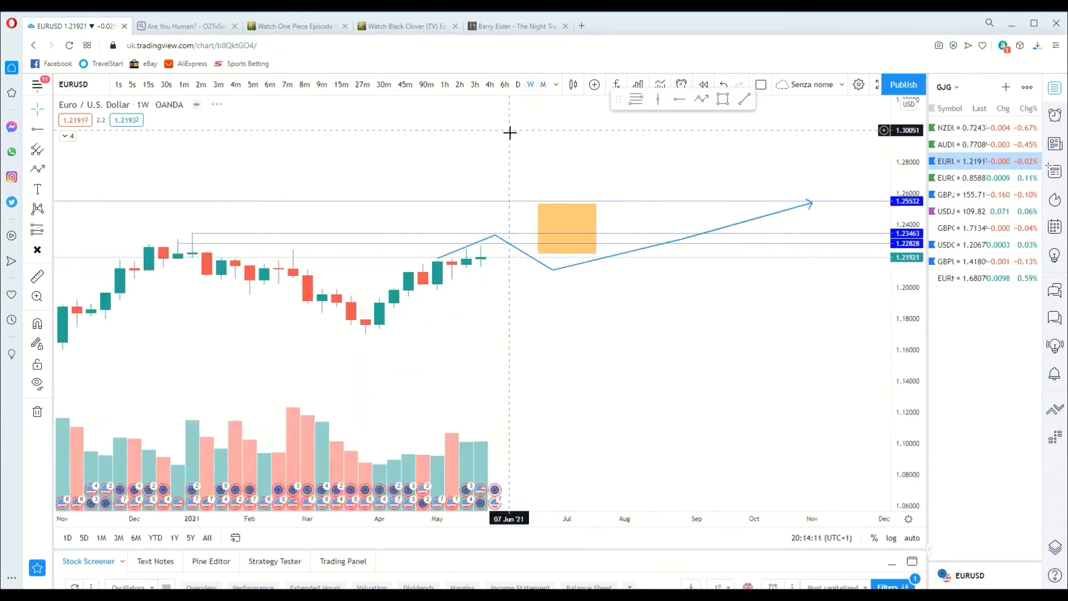
pyautogui.scroll(-3, 592, 182)
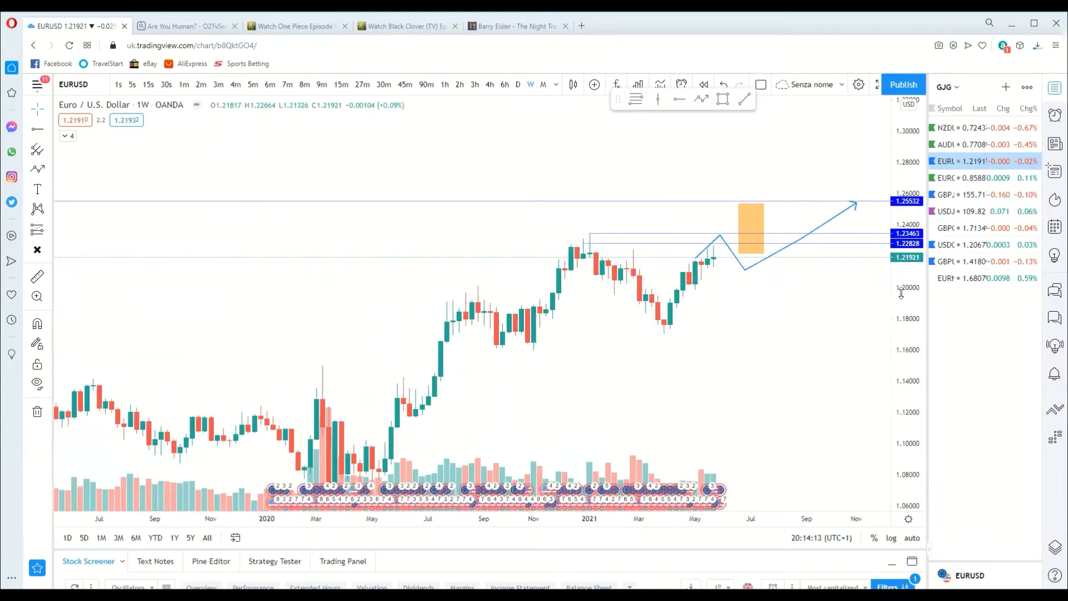
pyautogui.moveTo(766, 271); pyautogui.dragTo(715, 265)
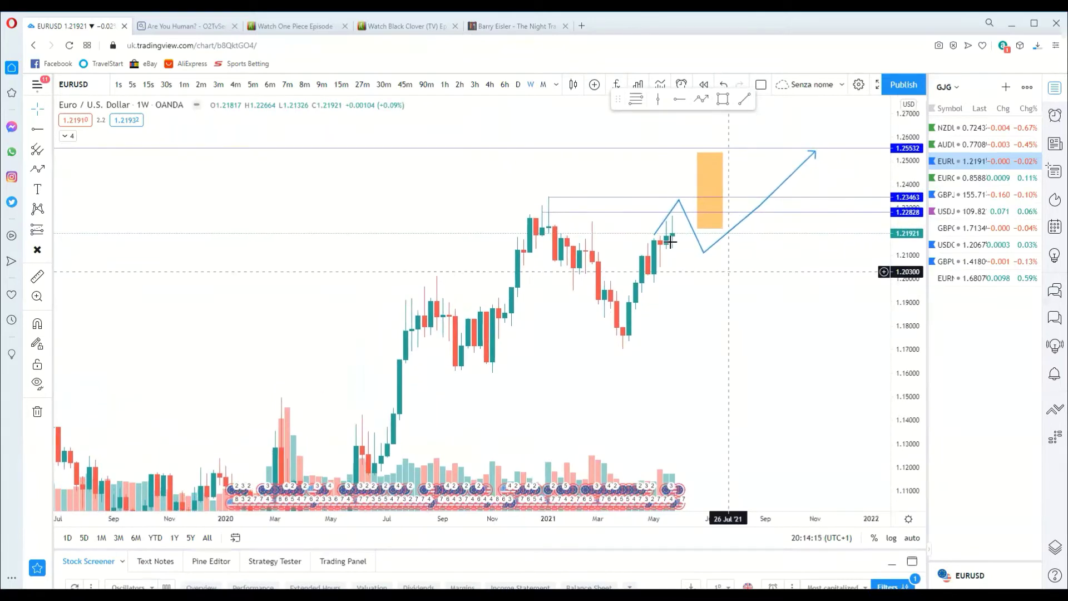
# - Move the lower resistance ray to the late-February 2021 high at 1.22426 on the weekly chart
pyautogui.scroll(2, 579, 243)
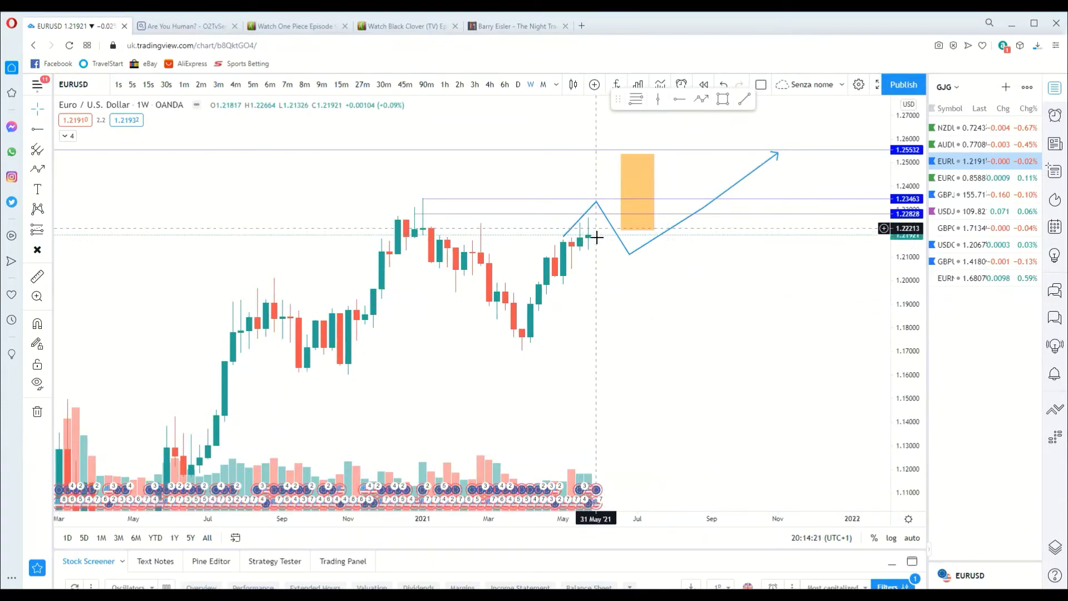
pyautogui.scroll(-3, 603, 269)
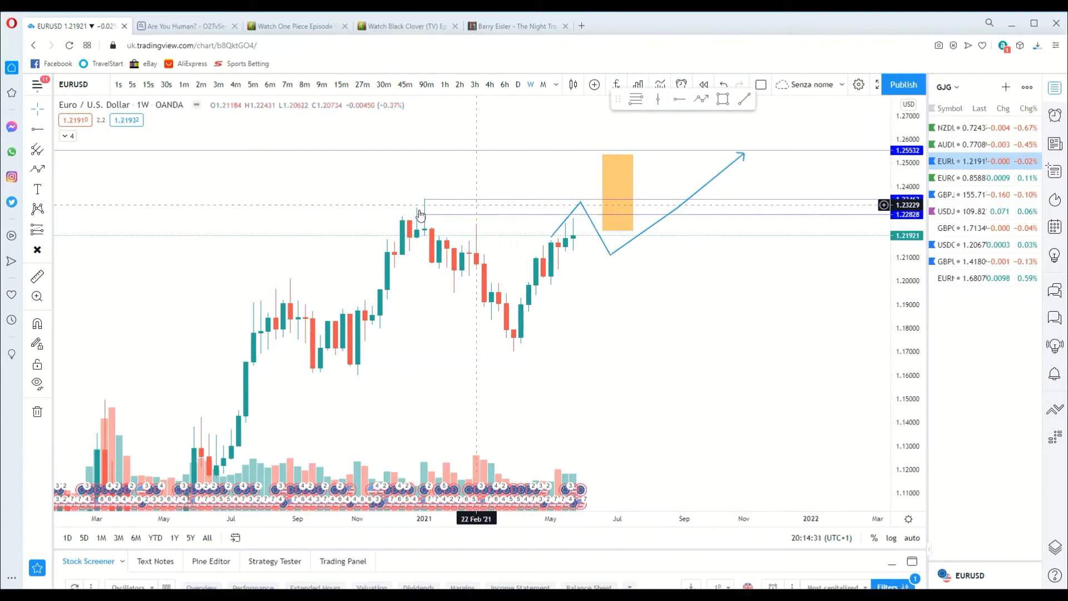
pyautogui.click(468, 224)
pyautogui.click(457, 206)
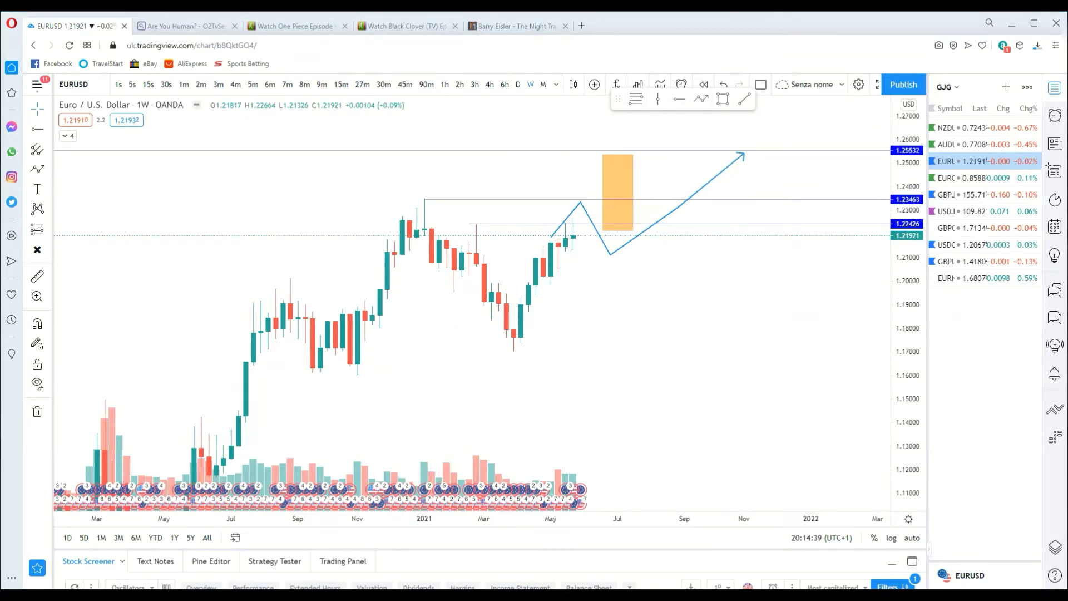
# - Delete the orange rectangle that represents the projected candle
pyautogui.scroll(-2, 730, 285)
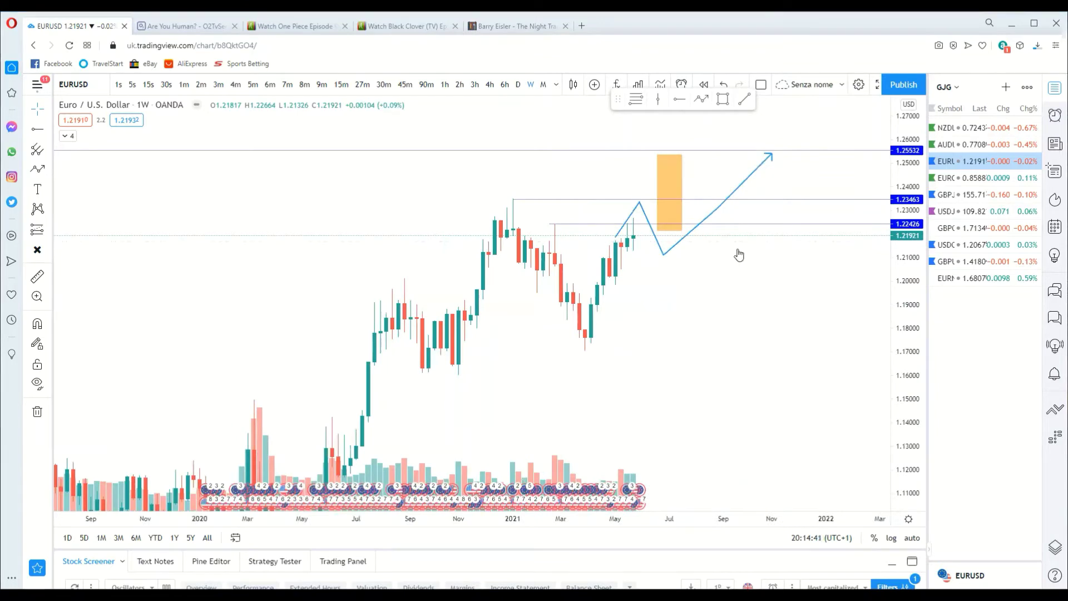
pyautogui.scroll(-3, 661, 196)
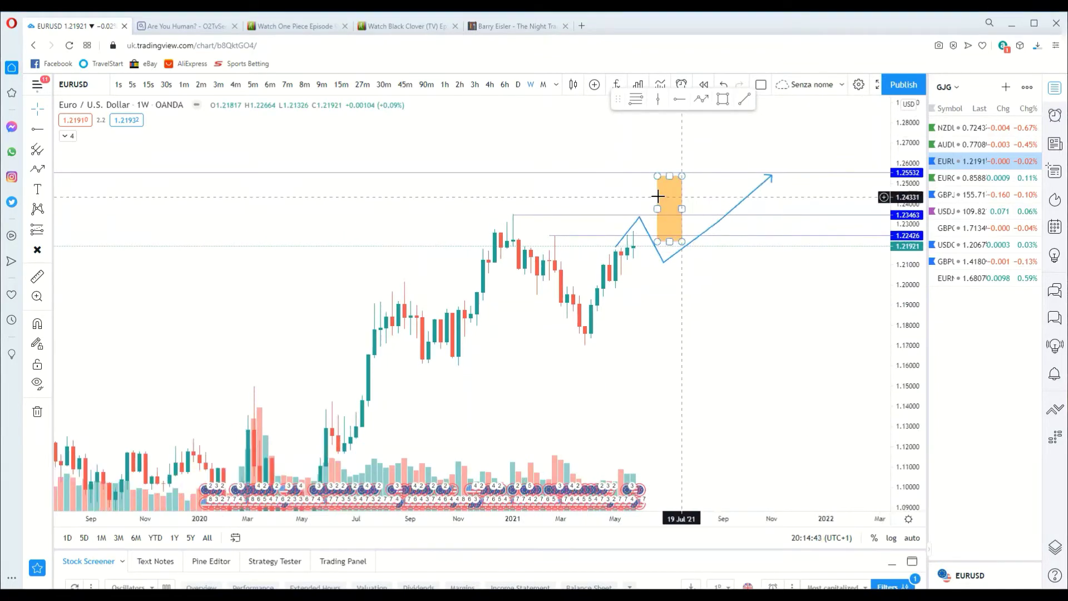
pyautogui.scroll(4, 552, 175)
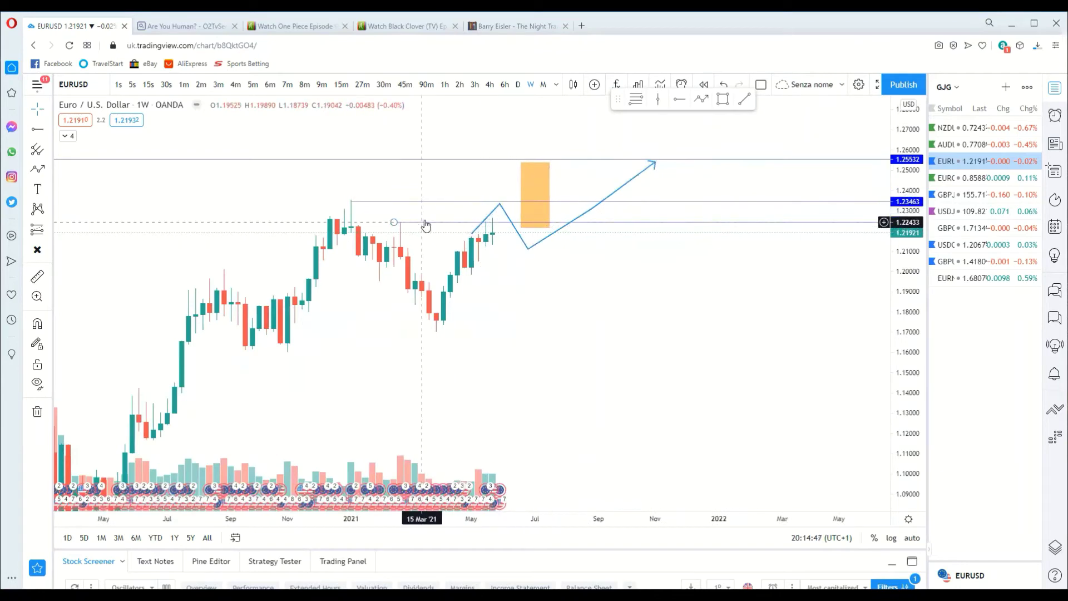
pyautogui.click(524, 184)
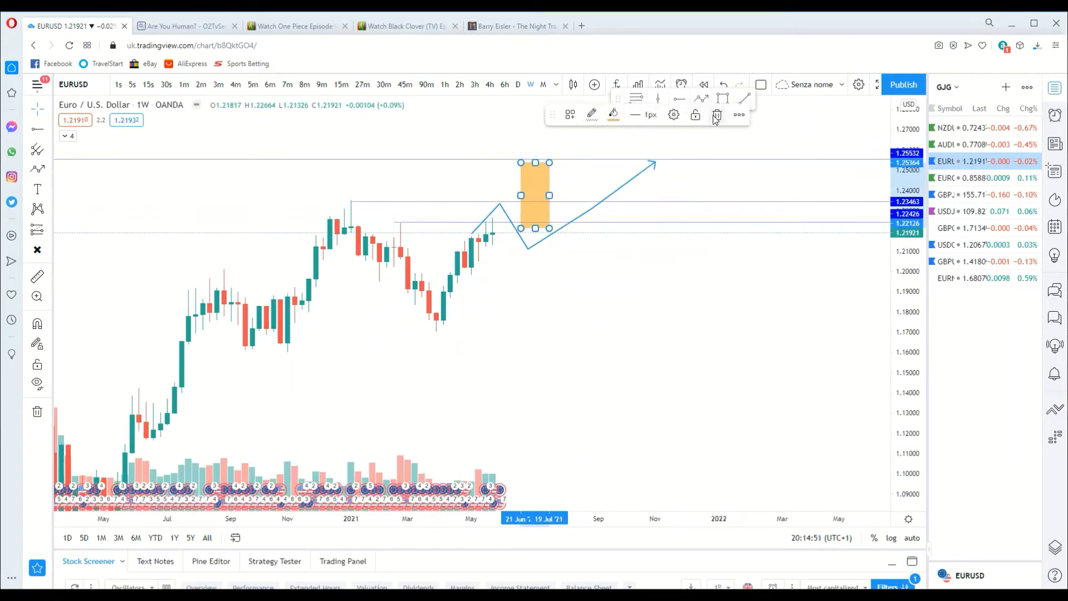
pyautogui.click(716, 116)
# - Draw a rectangle zone at the latest weekly high, from about 1.223 to 1.227, spanning 24 May to early July 2021
pyautogui.scroll(3, 640, 126)
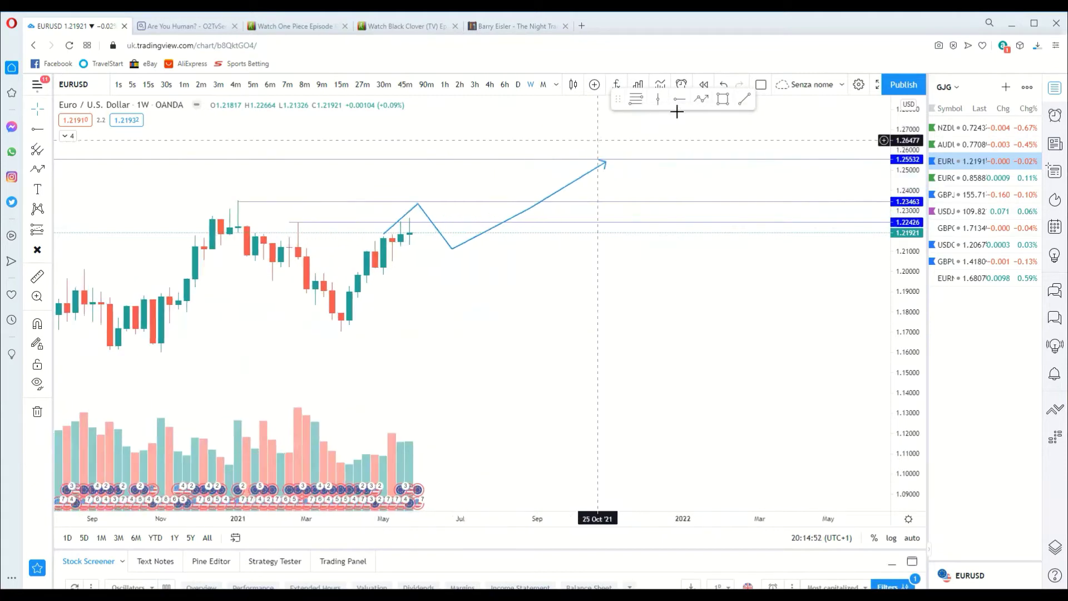
pyautogui.click(723, 99)
pyautogui.moveTo(360, 222)
pyautogui.mouseDown()
pyautogui.moveTo(443, 221)
pyautogui.moveTo(434, 216)
pyautogui.mouseUp()
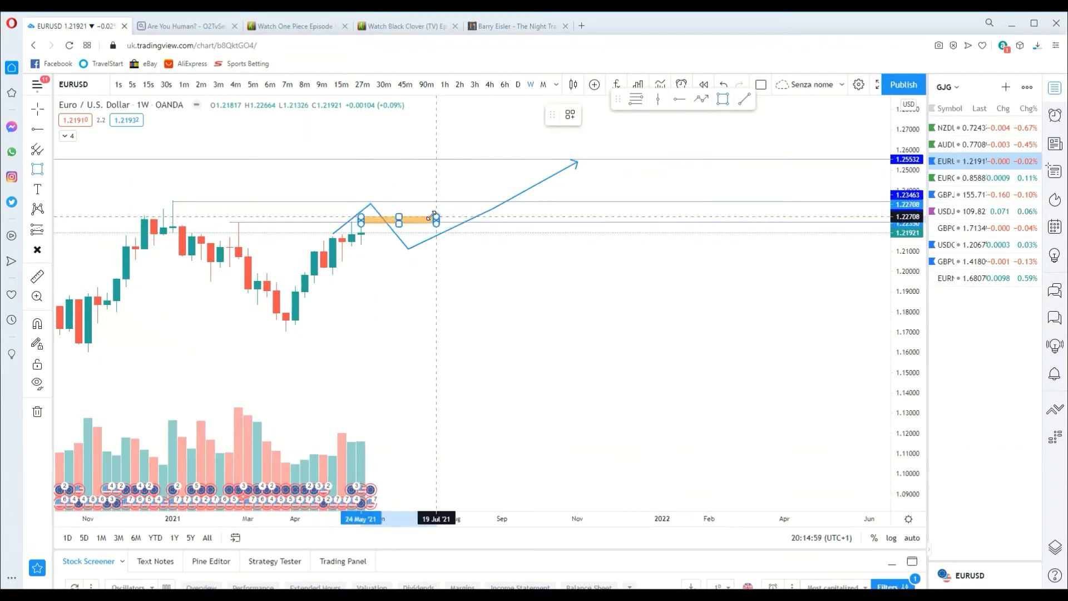
pyautogui.click(418, 218)
# - Delete the blue projection path from the chart
pyautogui.click(421, 174)
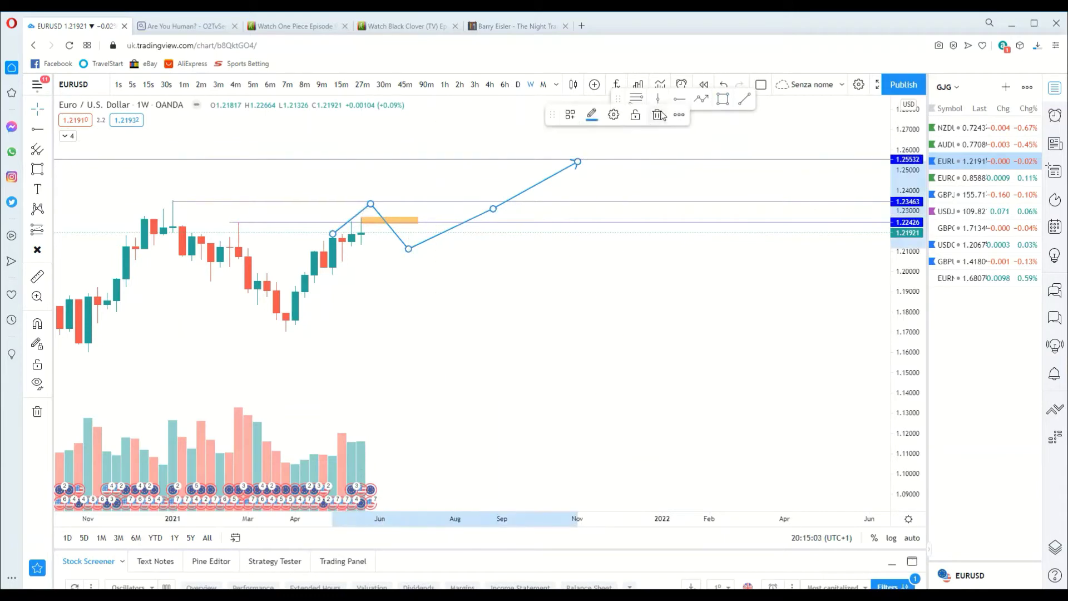
pyautogui.click(662, 114)
pyautogui.scroll(-3, 460, 163)
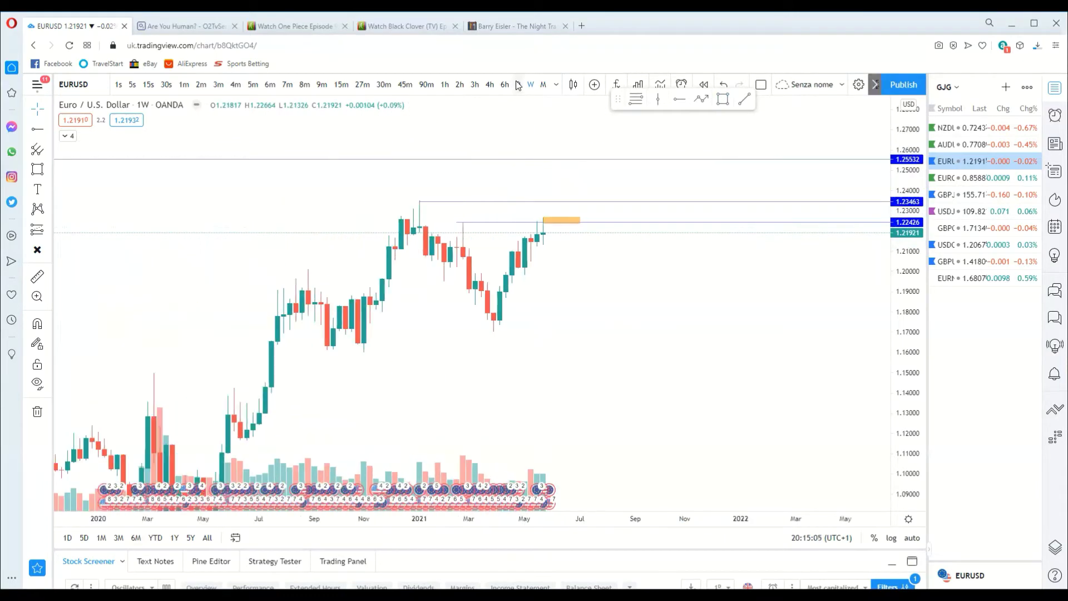
# - Switch the EURUSD chart to the daily timeframe and enlarge the February to May 2021 candles around the new zone
pyautogui.click(518, 85)
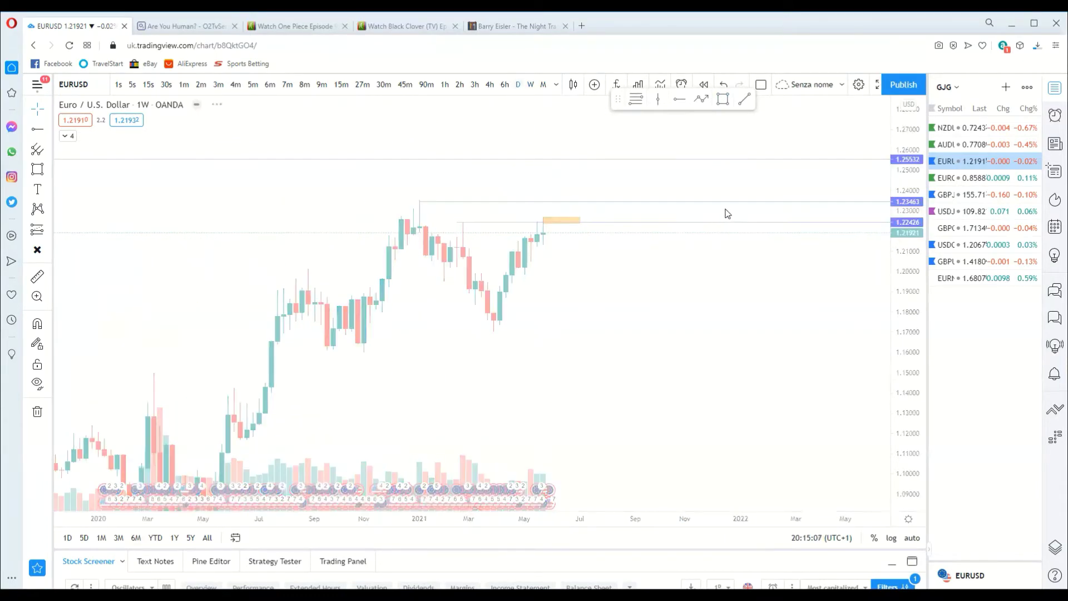
pyautogui.scroll(-5, 723, 210)
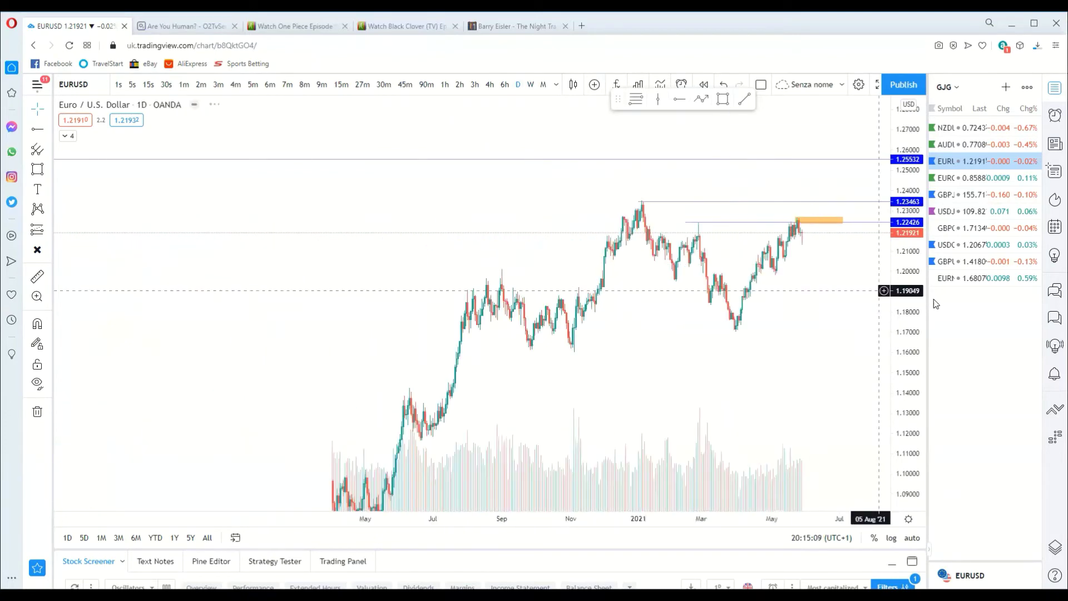
pyautogui.scroll(3, 857, 206)
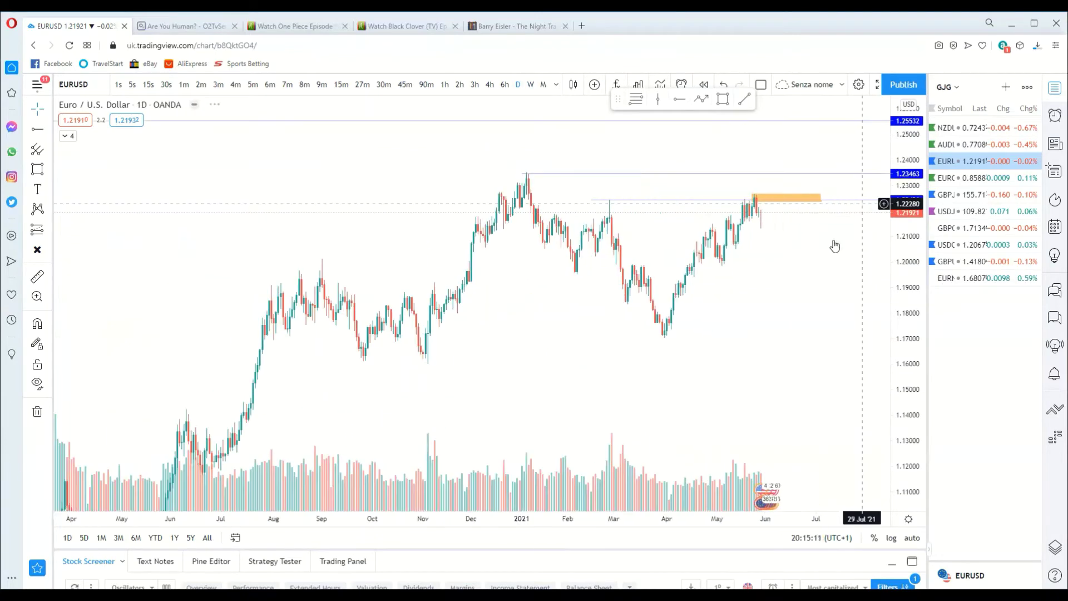
pyautogui.scroll(5, 779, 274)
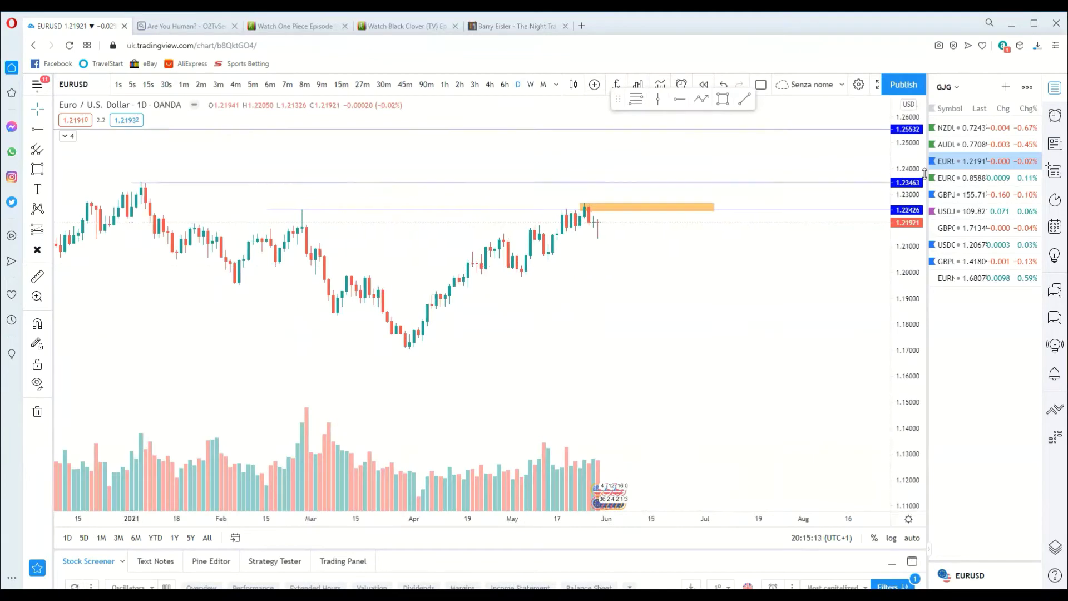
pyautogui.scroll(-3, 823, 203)
pyautogui.scroll(4, 695, 295)
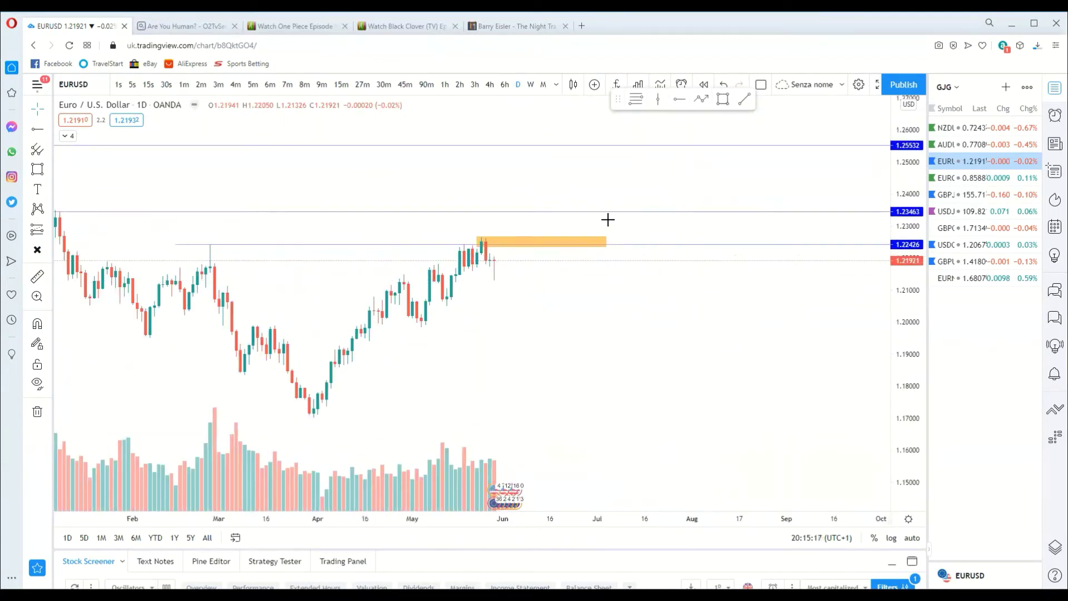
# - Draw a thin rectangle zone at about 1.217 under the late-May daily candles, extending into early June 2021
pyautogui.click(457, 274)
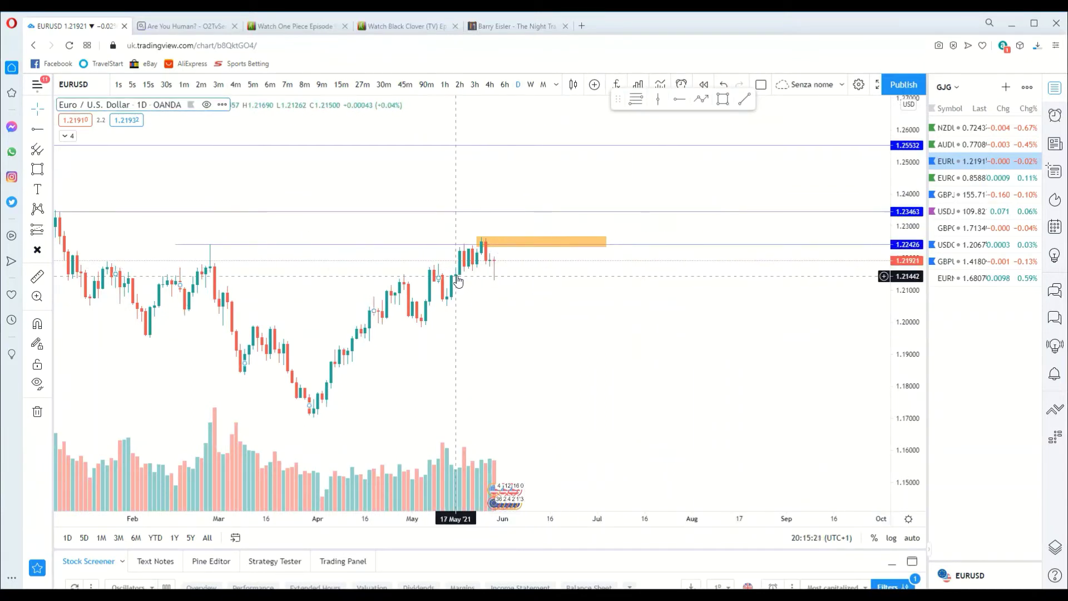
pyautogui.click(725, 102)
pyautogui.moveTo(468, 269); pyautogui.dragTo(515, 269)
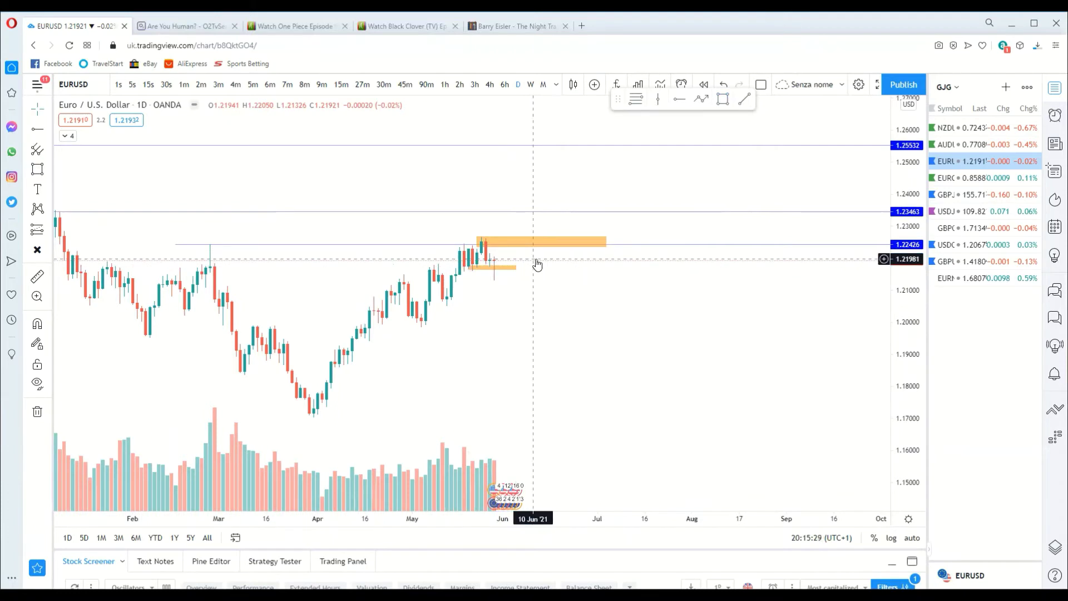
# - Draw a trend line from the lower zone at 1.21650 up into the upper zone at about 1.225
pyautogui.scroll(3, 534, 255)
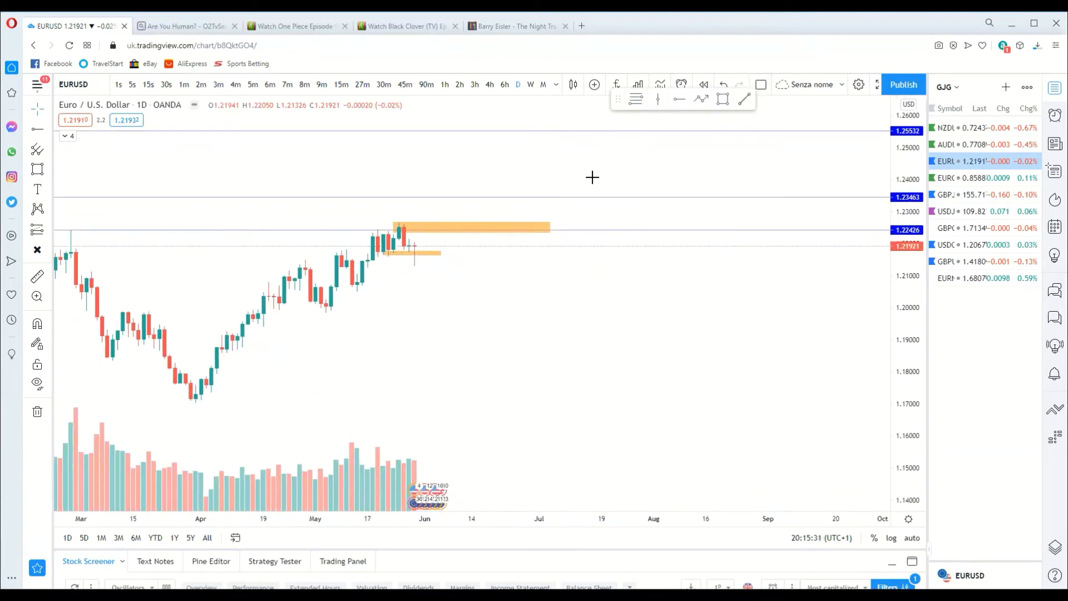
pyautogui.click(414, 254)
pyautogui.click(414, 255)
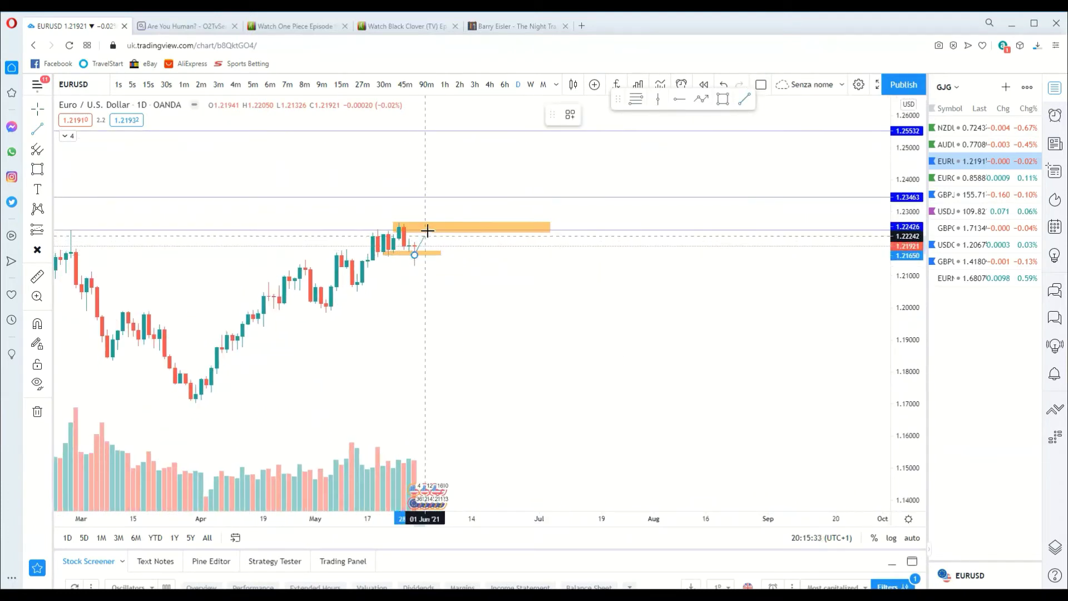
pyautogui.click(429, 227)
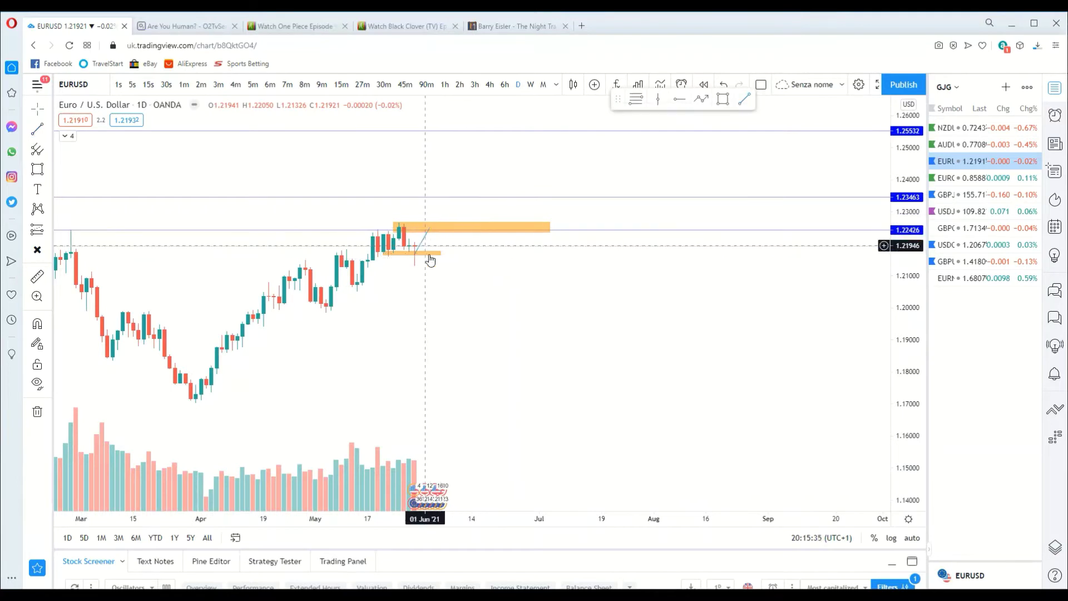
pyautogui.scroll(-2, 439, 262)
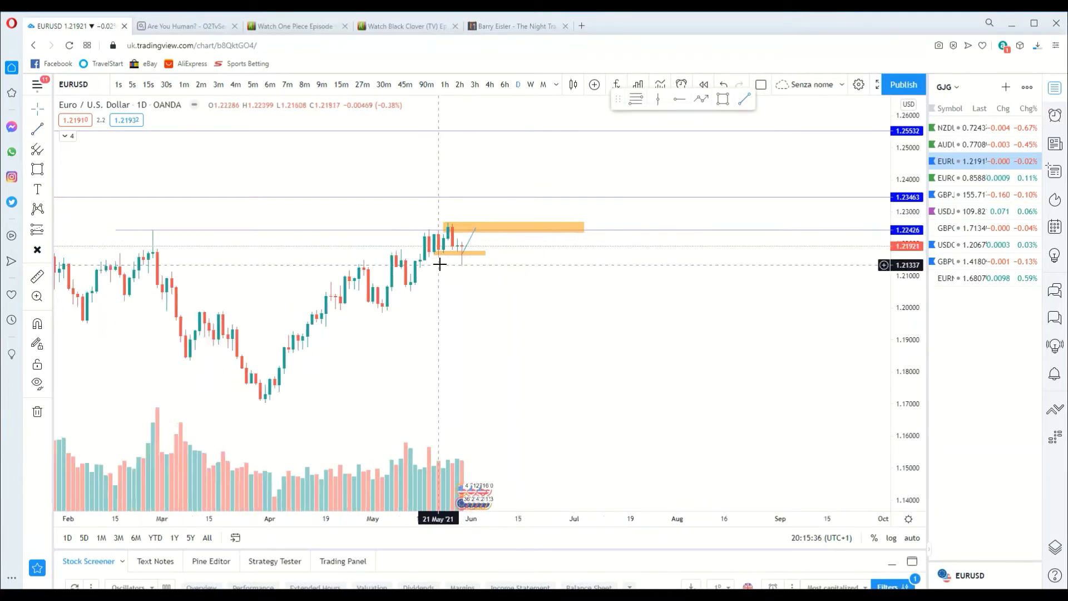
# - Switch the chart to the 4-hour timeframe and frame the mid-April to May 2021 candles with both zones
pyautogui.click(490, 85)
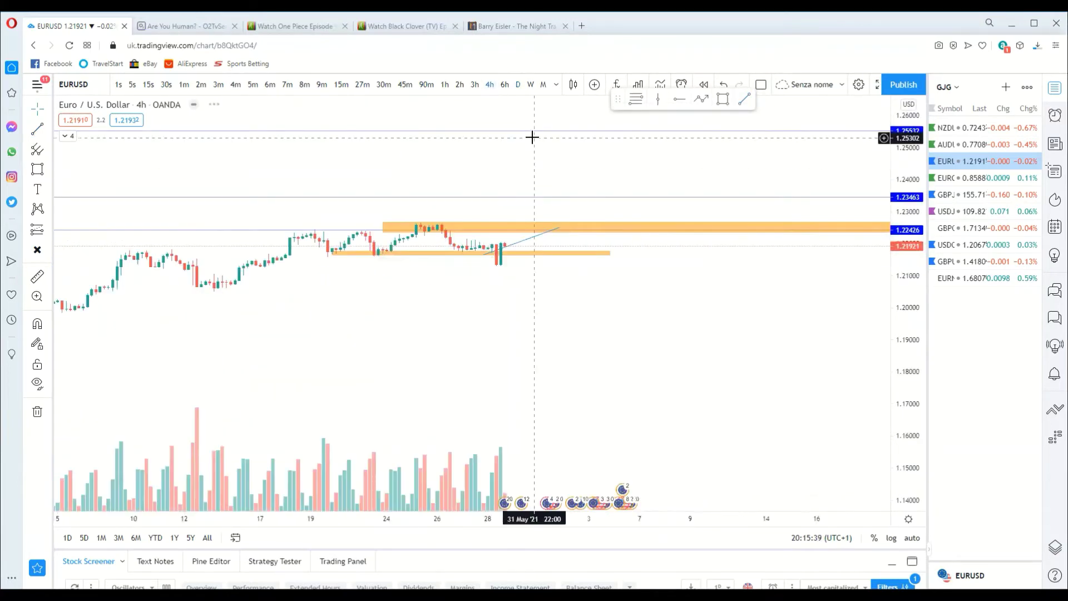
pyautogui.scroll(-2, 534, 228)
pyautogui.moveTo(529, 232)
pyautogui.mouseDown()
pyautogui.moveTo(477, 239)
pyautogui.moveTo(512, 231)
pyautogui.mouseUp()
pyautogui.moveTo(461, 286); pyautogui.dragTo(393, 280)
pyautogui.scroll(1, 724, 312)
pyautogui.moveTo(906, 308); pyautogui.dragTo(815, 183)
pyautogui.moveTo(646, 318); pyautogui.dragTo(517, 358)
pyautogui.scroll(2, 629, 313)
# - Place a short position in the upper zone, entered at about 1.2237, with its stop 36.7 pips above the entry
pyautogui.click(84, 183)
pyautogui.click(50, 229)
pyautogui.click(102, 251)
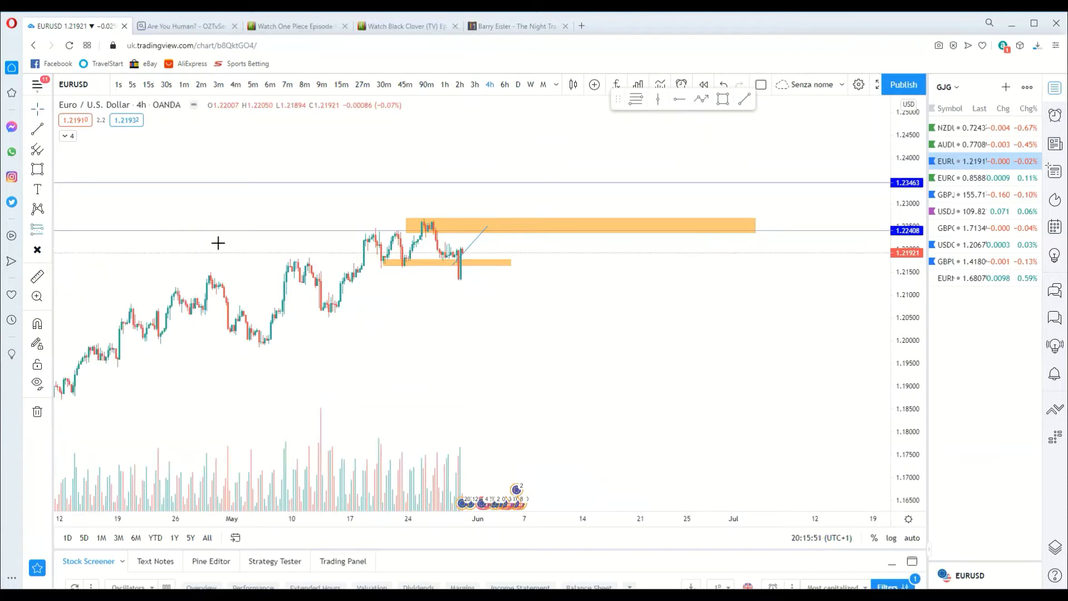
pyautogui.click(529, 232)
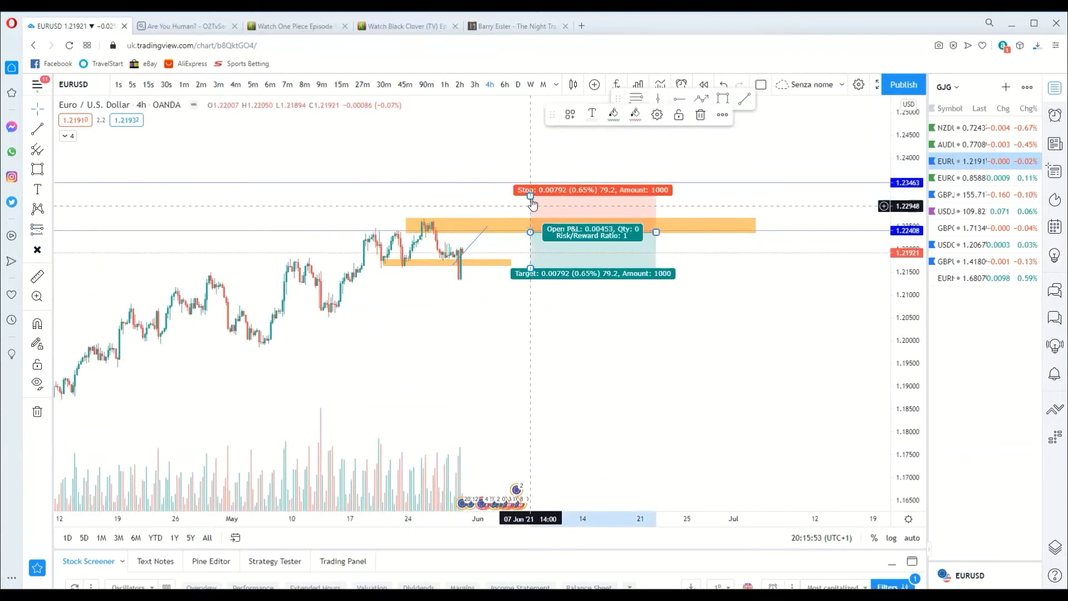
pyautogui.moveTo(531, 196)
pyautogui.mouseDown()
pyautogui.moveTo(533, 215)
pyautogui.moveTo(468, 174)
pyautogui.mouseUp()
pyautogui.click(512, 198)
# - Add a horizontal ray at the early-May 2021 swing low, at 1.20067
pyautogui.scroll(-4, 511, 197)
pyautogui.scroll(2, 469, 174)
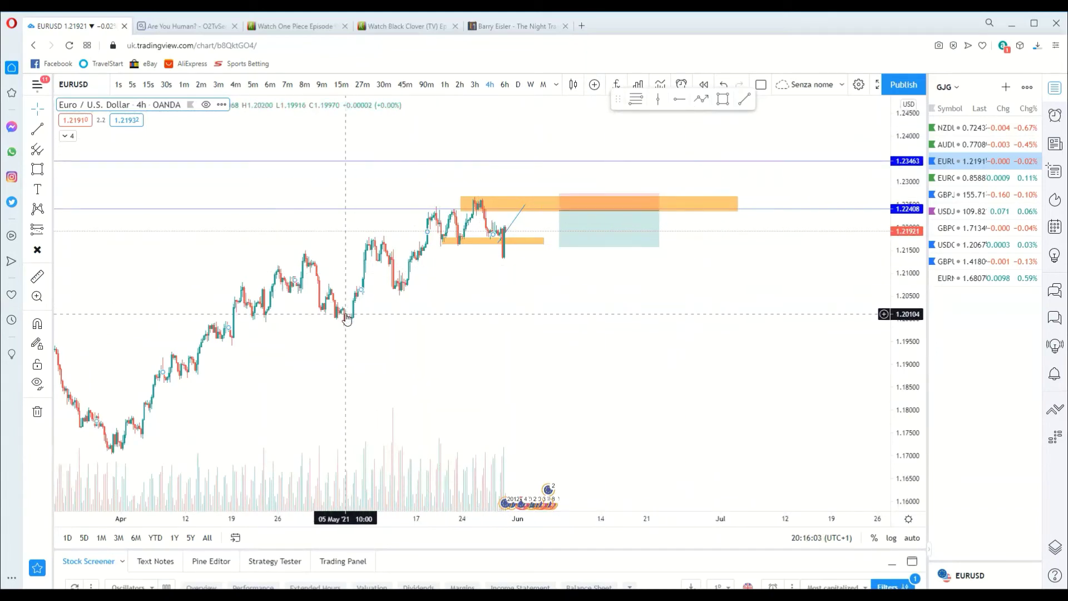
pyautogui.click(679, 99)
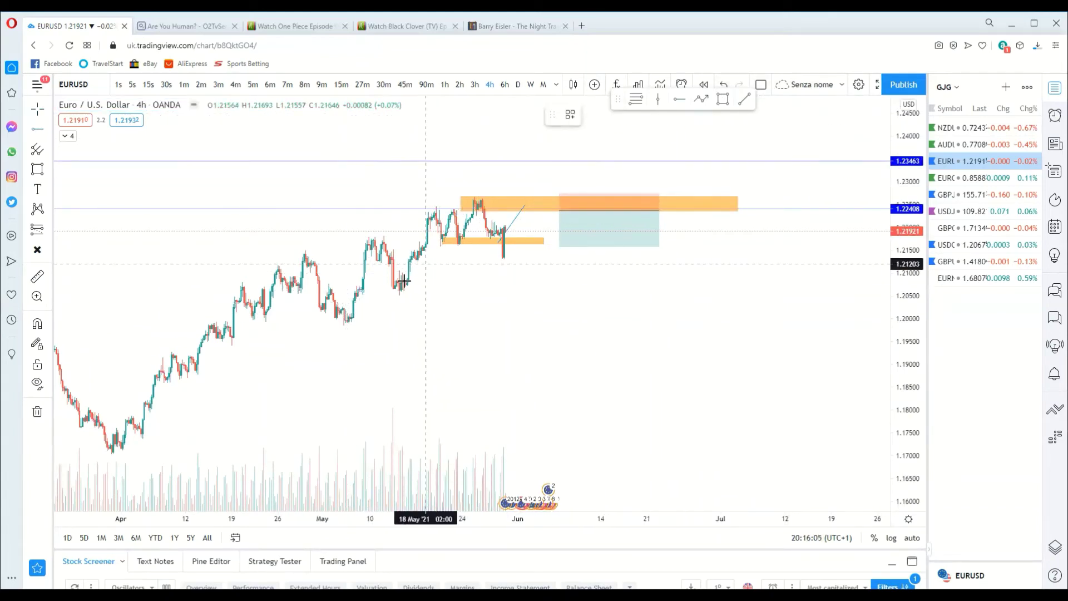
pyautogui.click(355, 316)
# - Extend the short position's target down to the early-May support ray, at about 1.2009
pyautogui.moveTo(580, 246); pyautogui.dragTo(532, 294)
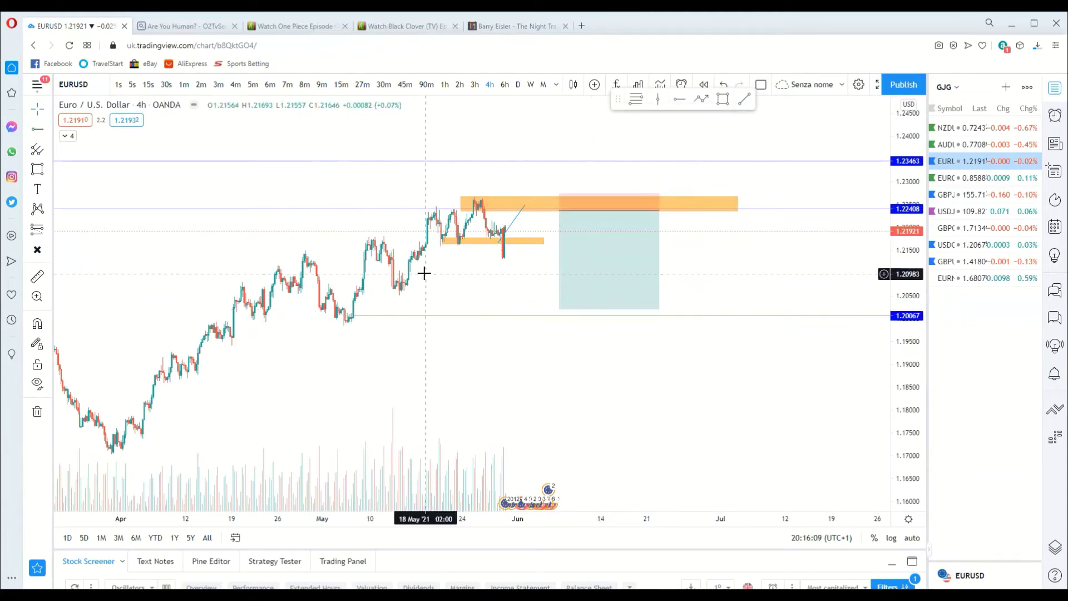
pyautogui.scroll(-5, 422, 269)
pyautogui.moveTo(362, 277); pyautogui.dragTo(336, 275)
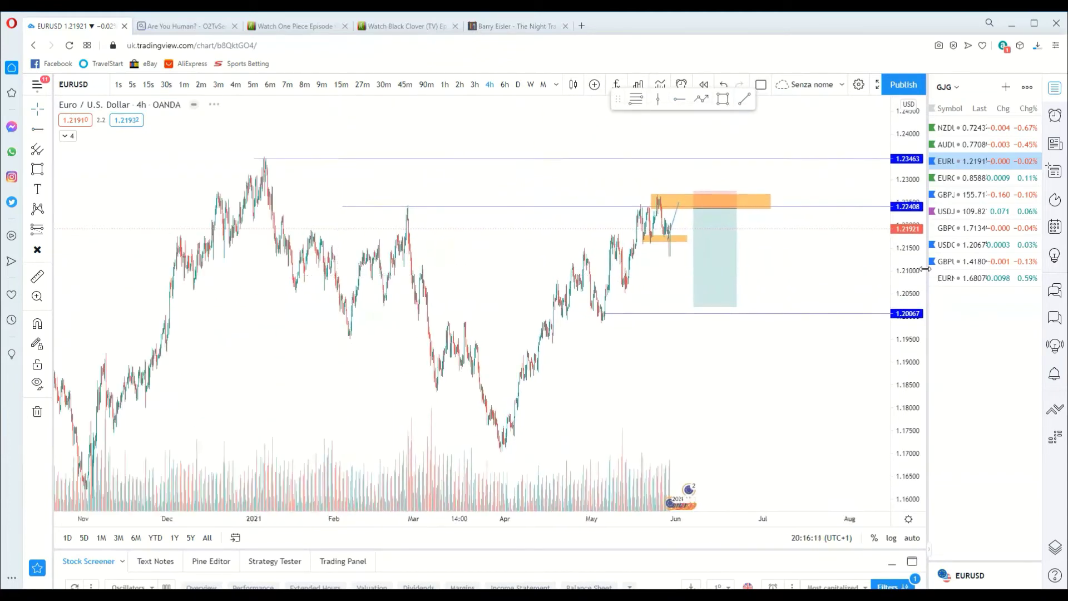
pyautogui.moveTo(909, 269); pyautogui.dragTo(909, 320)
pyautogui.moveTo(711, 384); pyautogui.dragTo(602, 398)
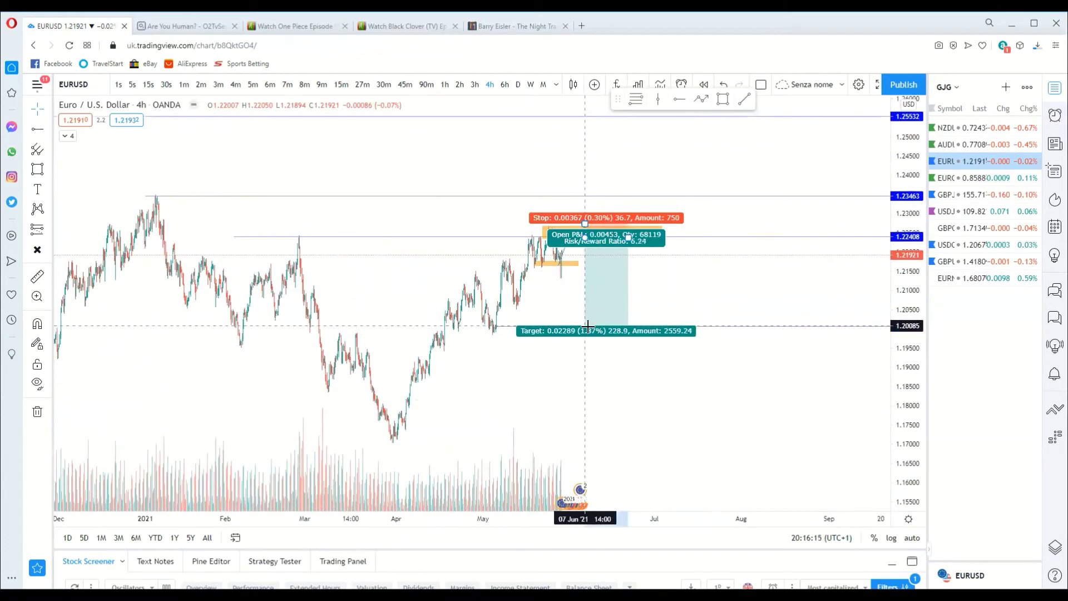
# - Place a long position entered at about 1.2043, with its stop at about 1.2006 and its target at about 1.2552
pyautogui.scroll(2, 128, 291)
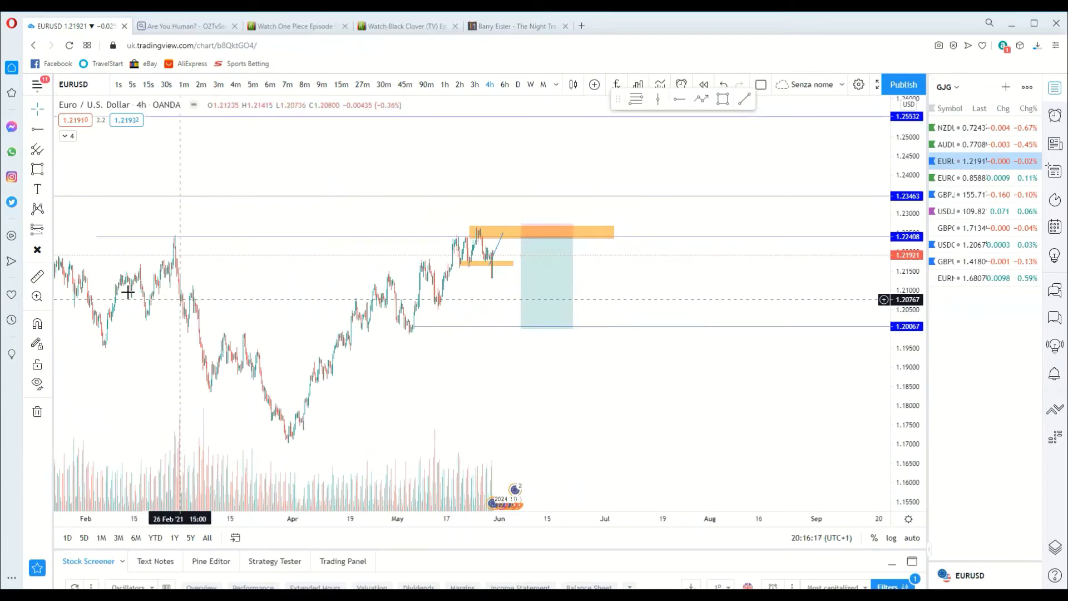
pyautogui.click(48, 229)
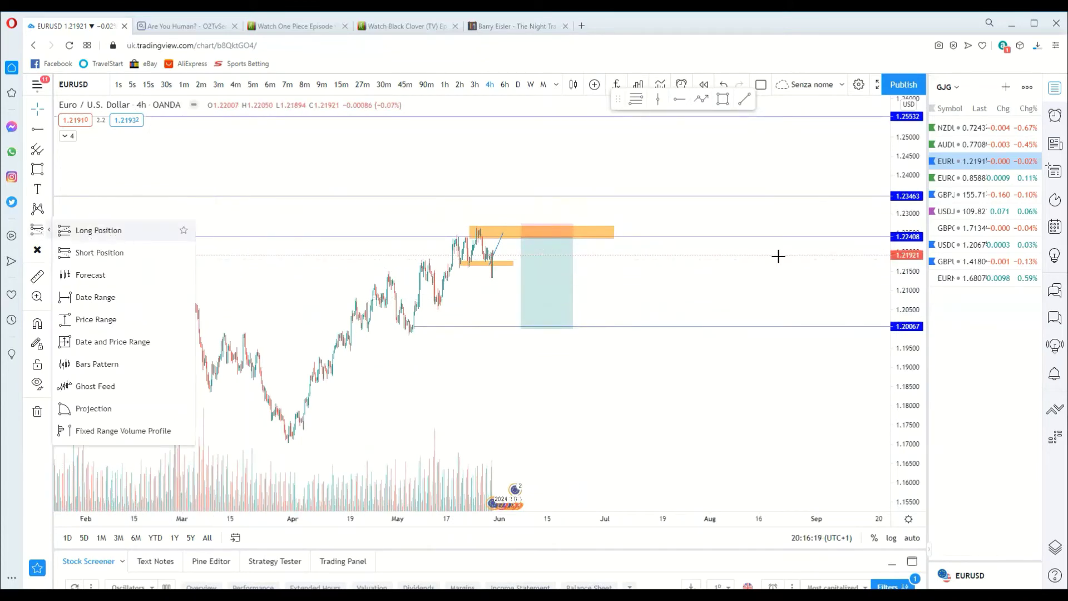
pyautogui.click(706, 312)
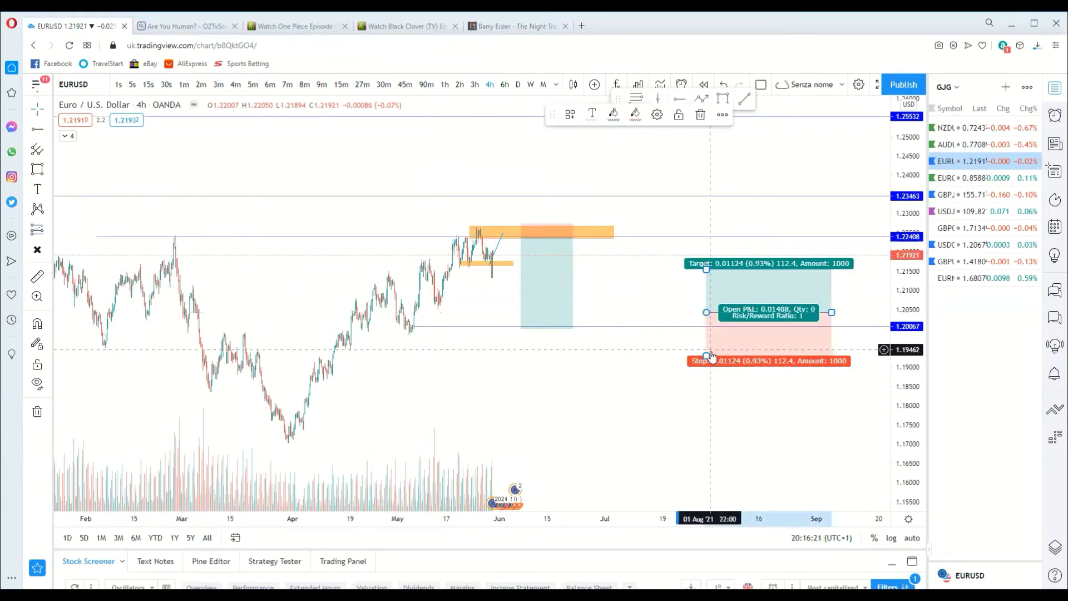
pyautogui.moveTo(707, 340); pyautogui.dragTo(707, 326)
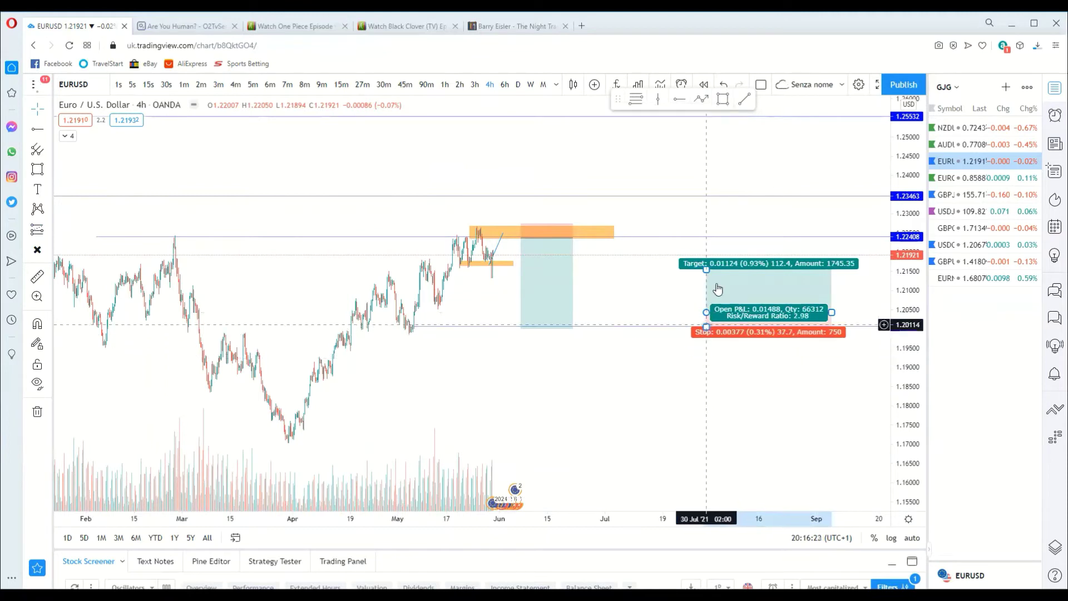
pyautogui.moveTo(706, 269); pyautogui.dragTo(716, 116)
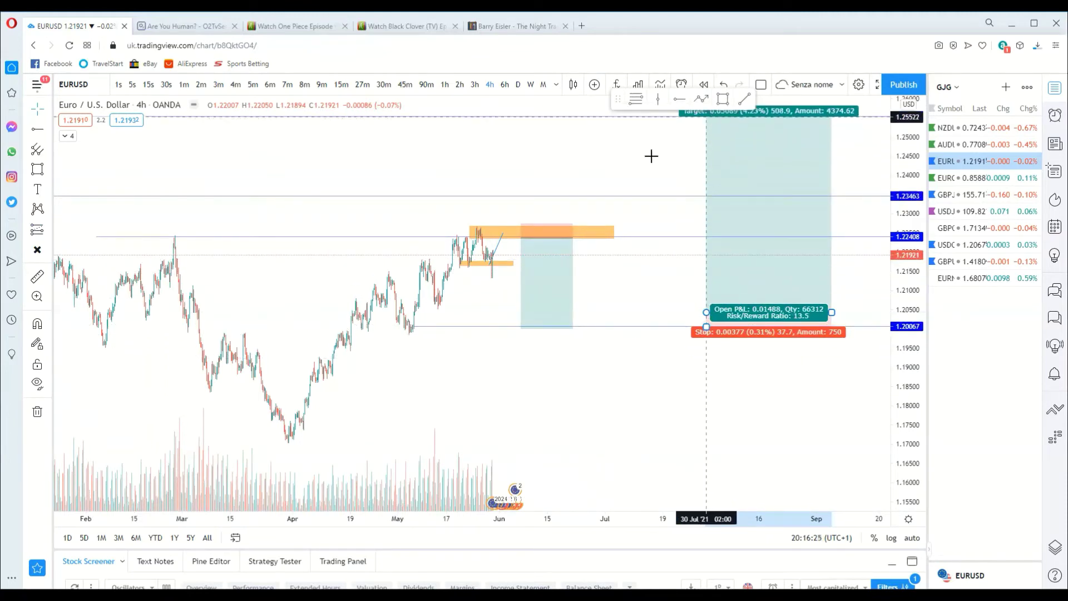
# - Examine the long position against the 1.20067 and 1.25532 levels and the earlier EURUSD price history
pyautogui.click(654, 155)
pyautogui.scroll(-3, 655, 155)
pyautogui.scroll(-3, 654, 154)
pyautogui.moveTo(625, 166); pyautogui.dragTo(447, 213)
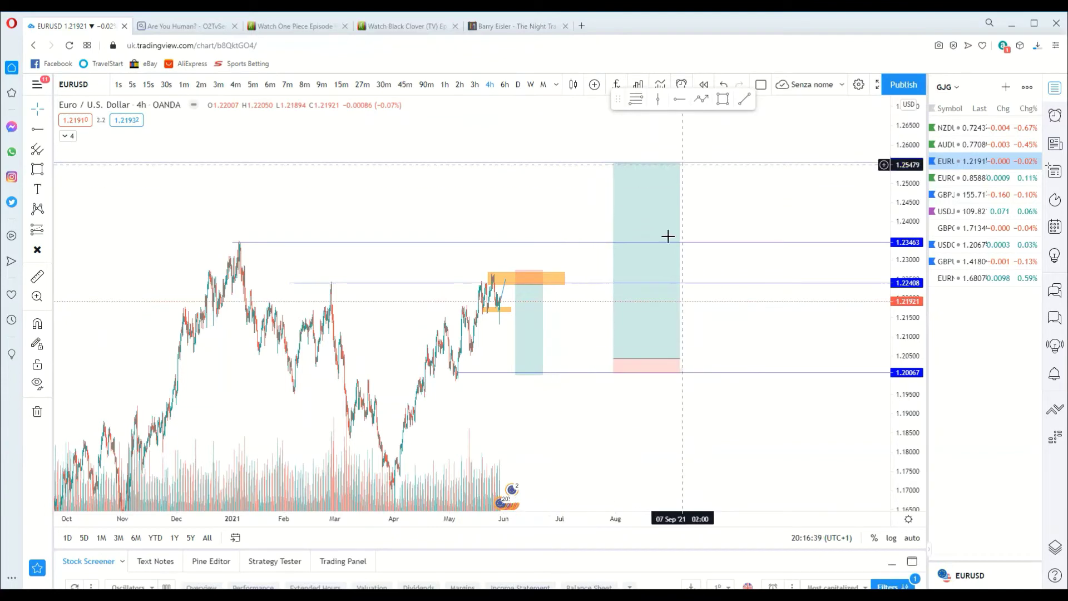
pyautogui.moveTo(572, 203); pyautogui.dragTo(679, 152)
pyautogui.scroll(2, 659, 153)
pyautogui.scroll(4, 659, 153)
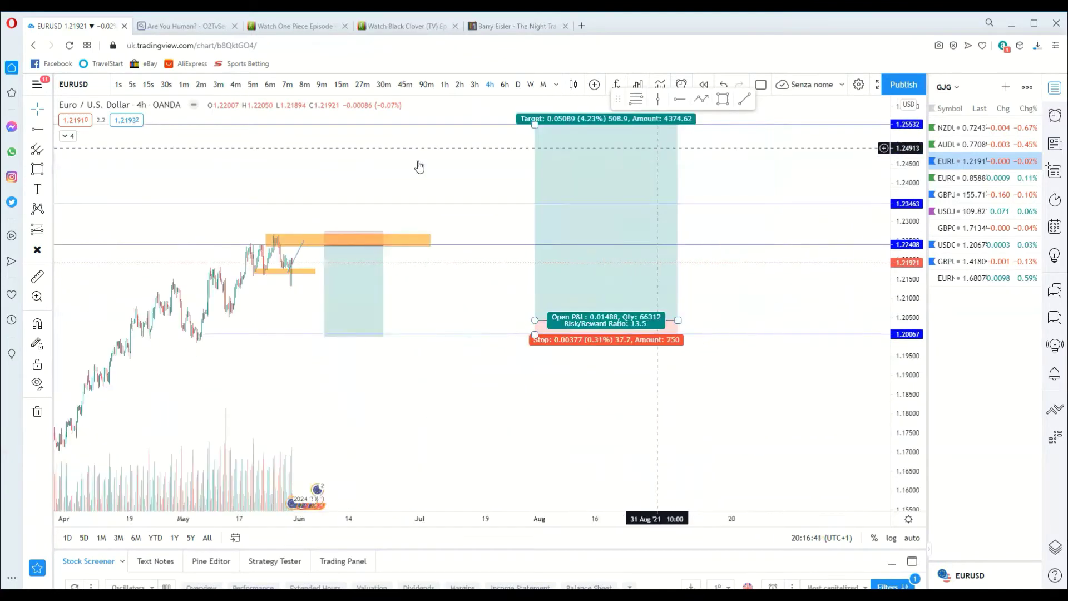
pyautogui.moveTo(374, 162); pyautogui.dragTo(739, 148)
pyautogui.scroll(1, 699, 147)
pyautogui.scroll(2, 698, 147)
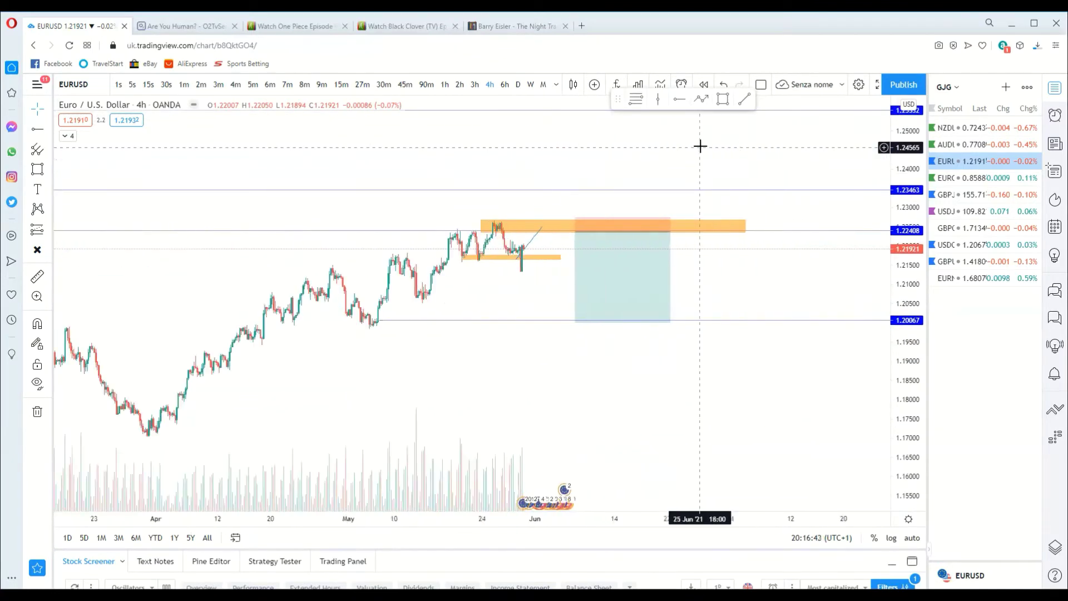
# - Inspect the short position between the upper zone and the 1.20067 support alongside the April and May price action
pyautogui.moveTo(905, 173); pyautogui.dragTo(905, 135)
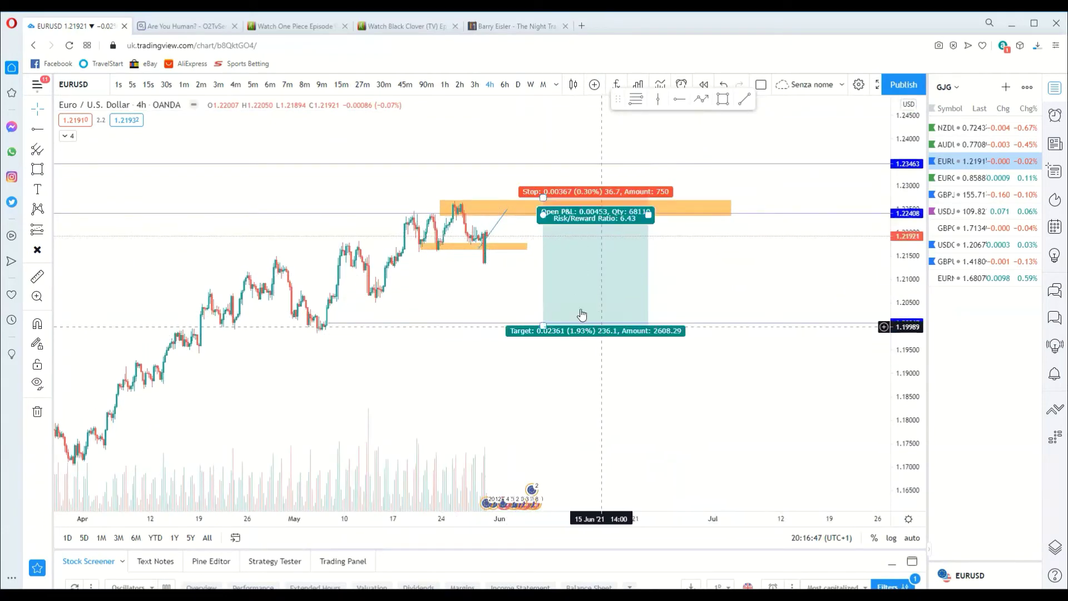
pyautogui.scroll(-2, 467, 191)
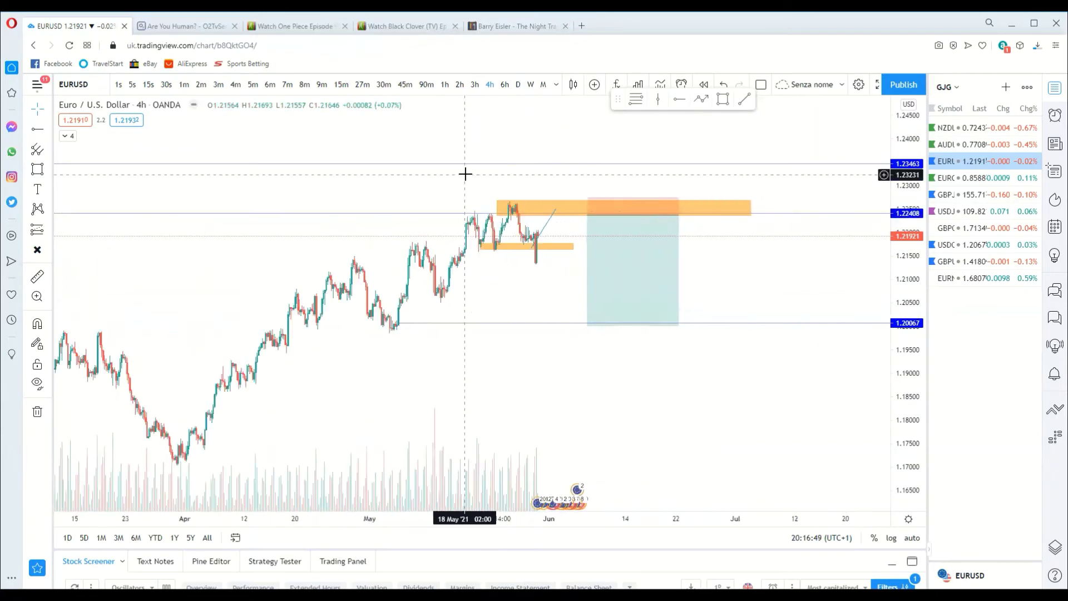
pyautogui.scroll(2, 465, 174)
pyautogui.scroll(1, 465, 174)
pyautogui.moveTo(455, 156); pyautogui.dragTo(631, 155)
pyautogui.scroll(1, 633, 156)
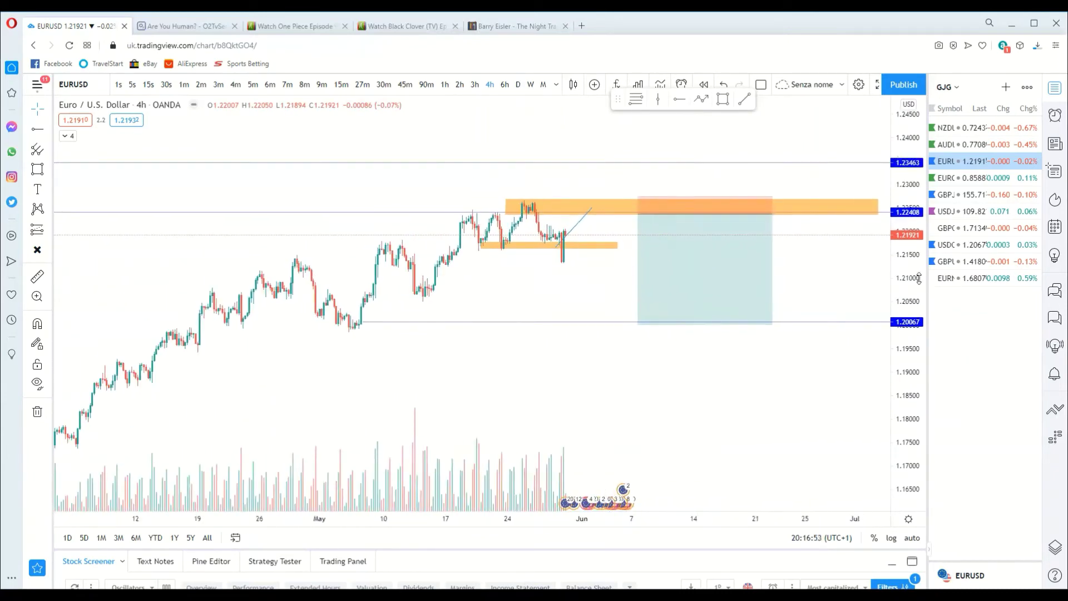
pyautogui.moveTo(918, 278); pyautogui.dragTo(918, 225)
# - Draw a large rectangle just after the latest candle, from about 1.2342 down to about 1.1804 and extending to about 28 June
pyautogui.moveTo(504, 279); pyautogui.dragTo(598, 294)
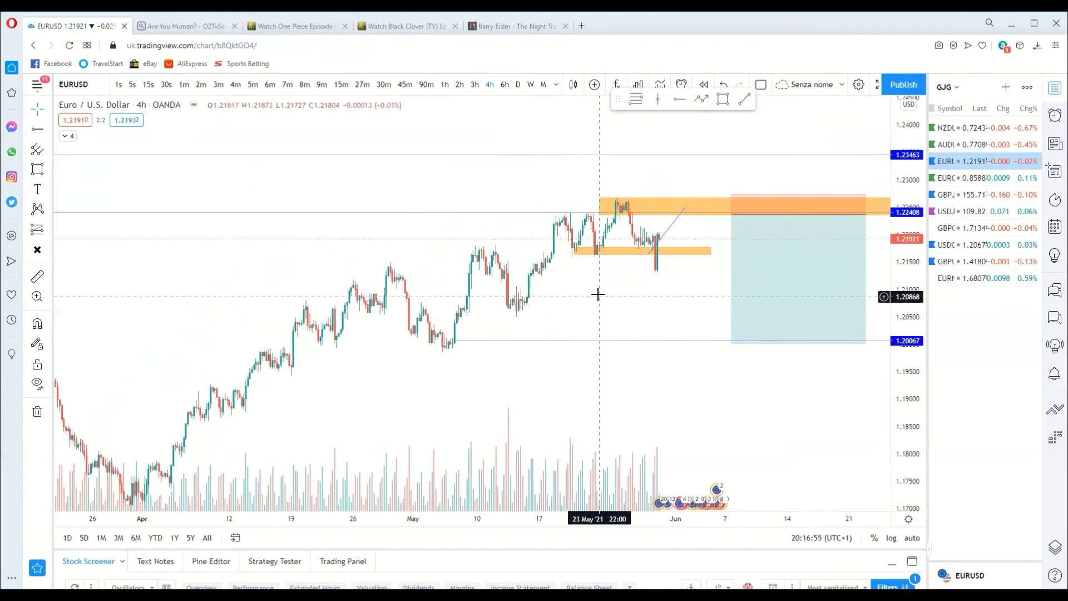
pyautogui.scroll(2, 598, 294)
pyautogui.scroll(2, 543, 290)
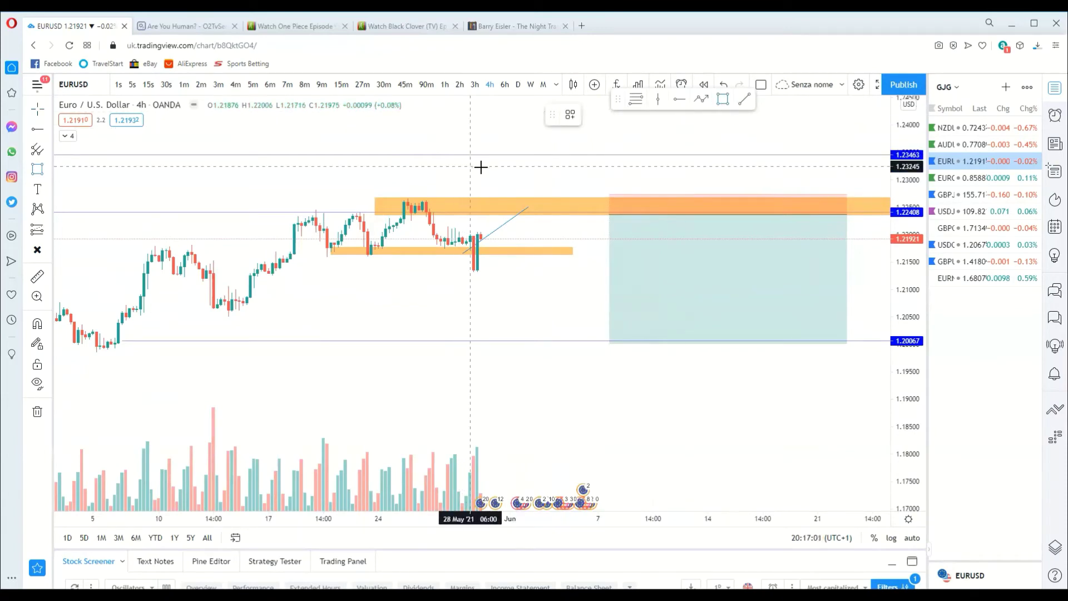
pyautogui.moveTo(483, 158)
pyautogui.mouseDown()
pyautogui.moveTo(493, 266)
pyautogui.moveTo(706, 419)
pyautogui.moveTo(848, 451)
pyautogui.mouseUp()
pyautogui.moveTo(385, 405); pyautogui.dragTo(222, 374)
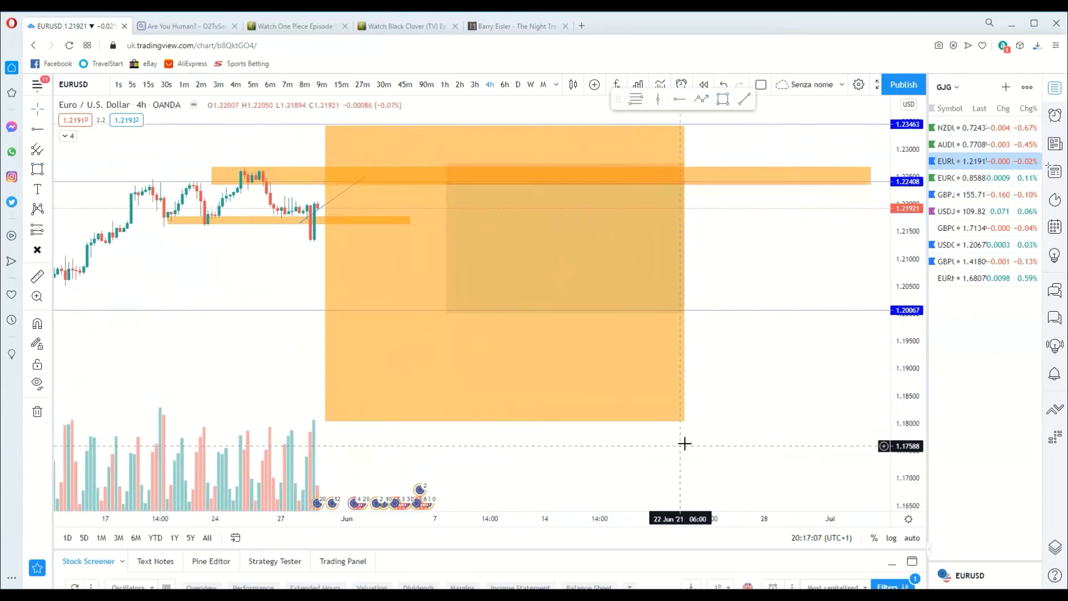
pyautogui.moveTo(683, 421); pyautogui.dragTo(782, 420)
pyautogui.click(831, 354)
# - Examine the large rectangle in relation to the 1.25532 level and the distant long position
pyautogui.scroll(-4, 844, 262)
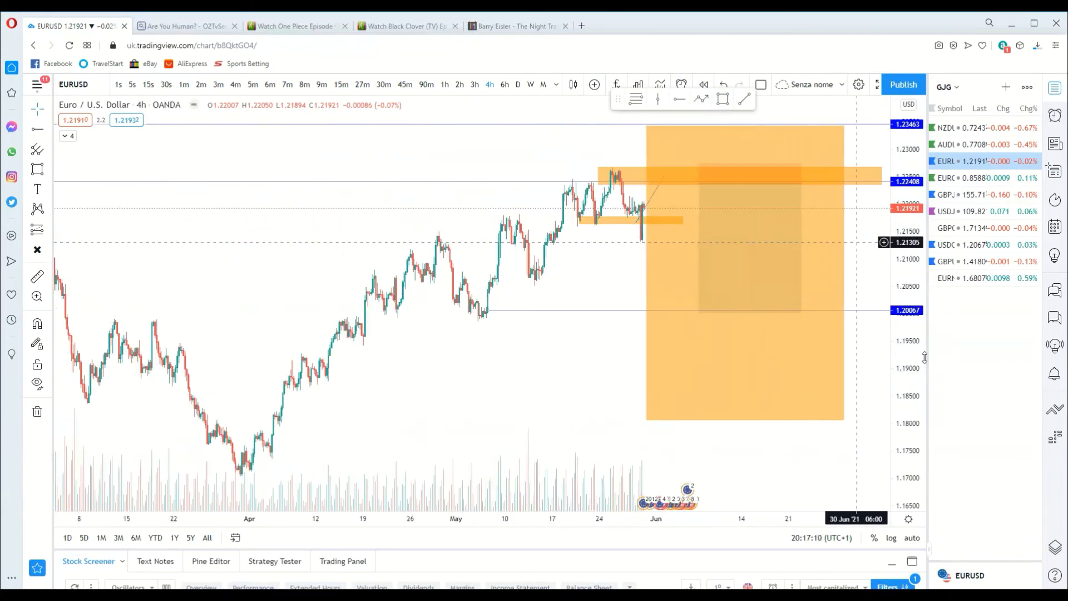
pyautogui.moveTo(925, 358); pyautogui.dragTo(896, 419)
pyautogui.scroll(4, 501, 384)
pyautogui.scroll(-1, 556, 209)
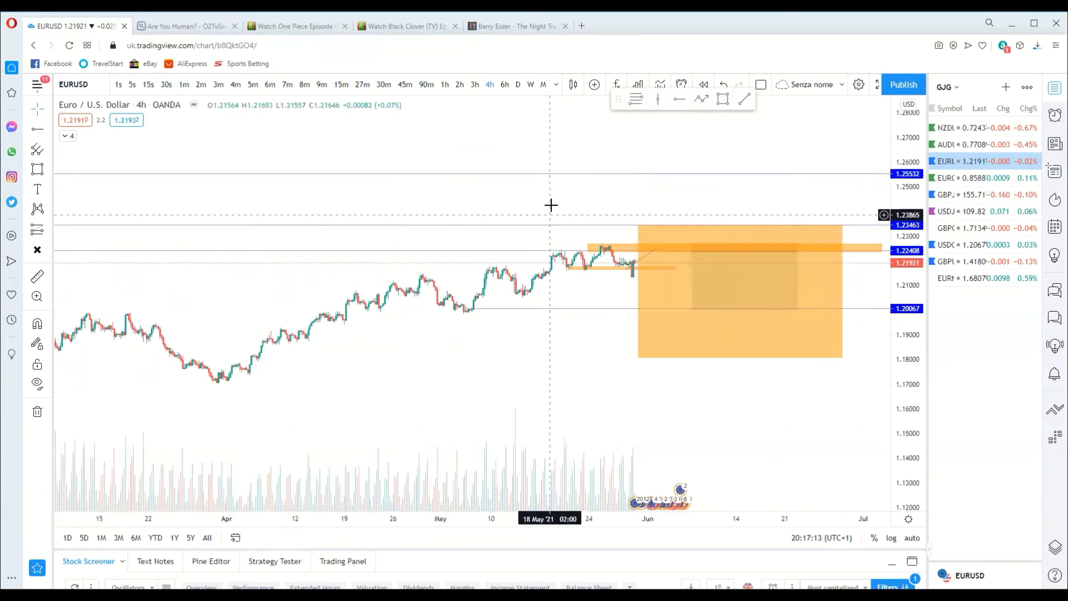
pyautogui.scroll(-3, 542, 204)
pyautogui.moveTo(536, 206); pyautogui.dragTo(389, 237)
pyautogui.scroll(5, 655, 158)
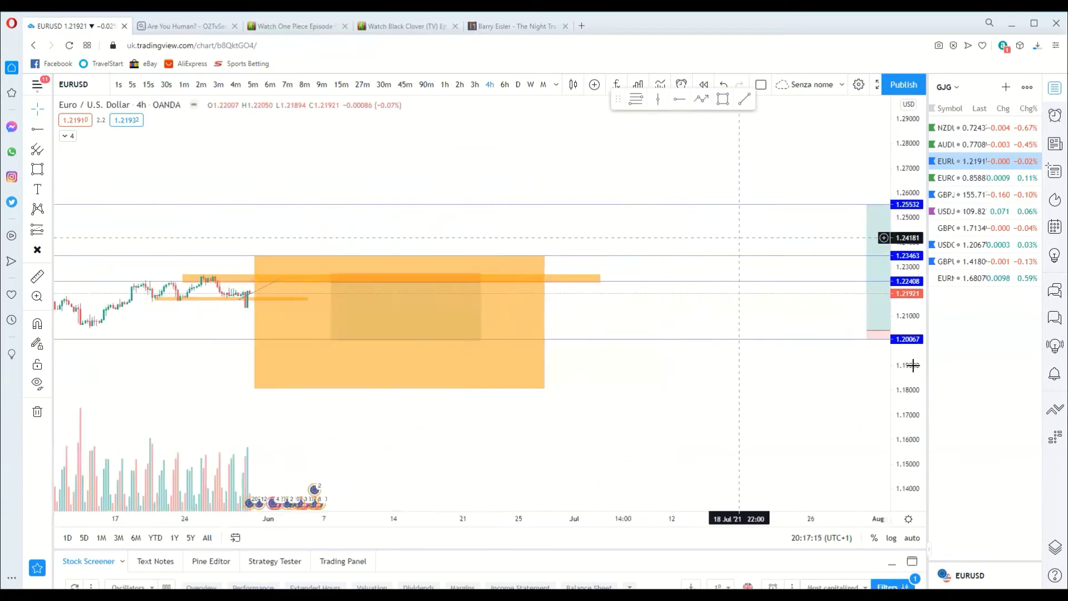
pyautogui.moveTo(905, 390); pyautogui.dragTo(906, 212)
pyautogui.moveTo(671, 310); pyautogui.dragTo(818, 274)
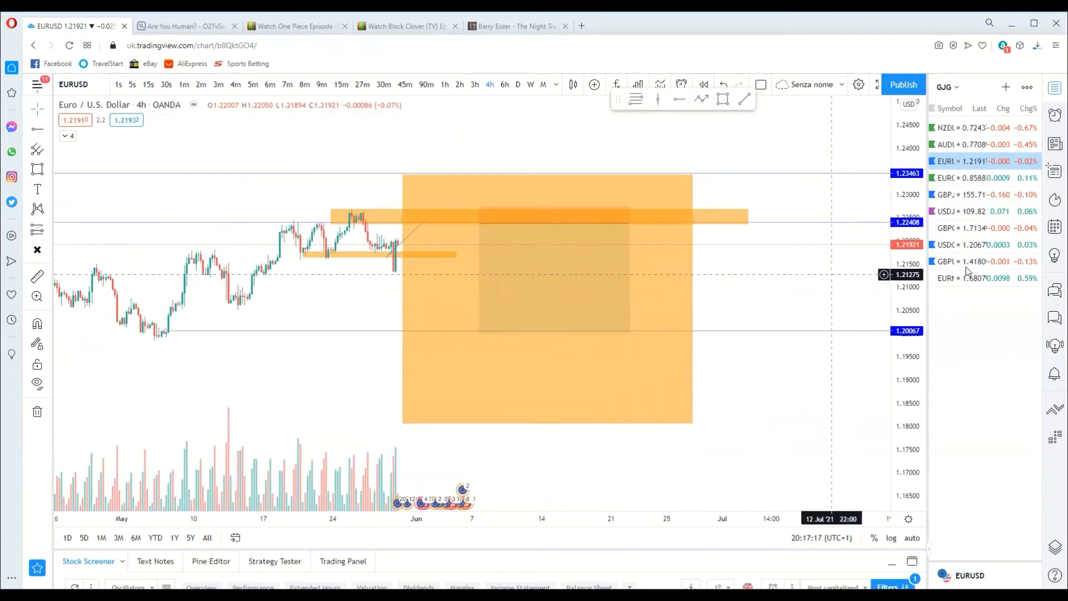
# - Move the short position to start about 31 May and end about 8 June, with its stop about 35 pips above the entry
pyautogui.scroll(3, 823, 254)
pyautogui.moveTo(359, 263); pyautogui.dragTo(419, 276)
pyautogui.moveTo(627, 267); pyautogui.dragTo(515, 265)
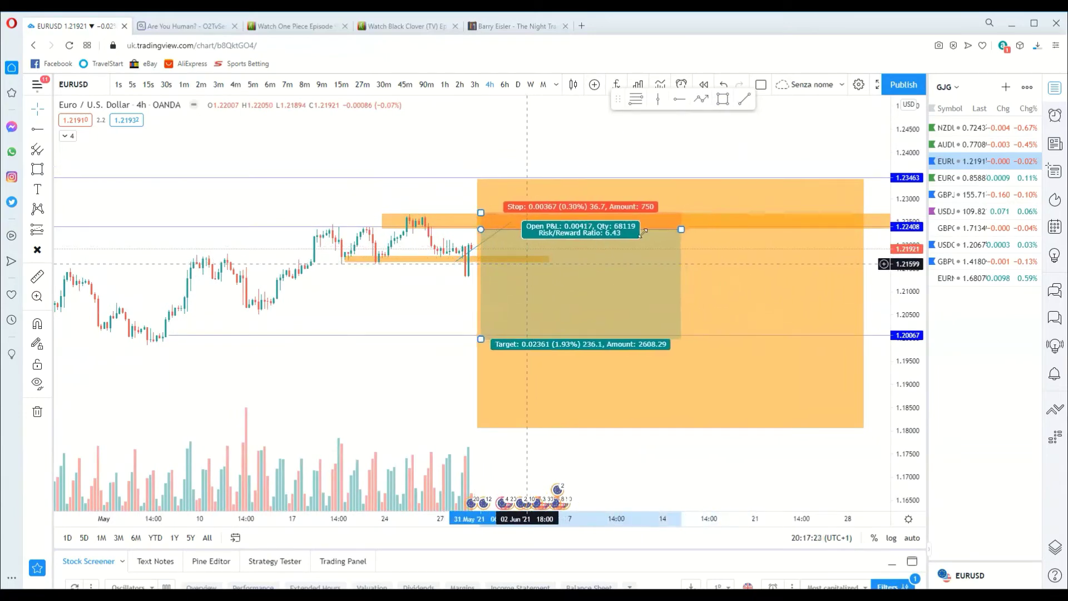
pyautogui.moveTo(683, 229); pyautogui.dragTo(601, 229)
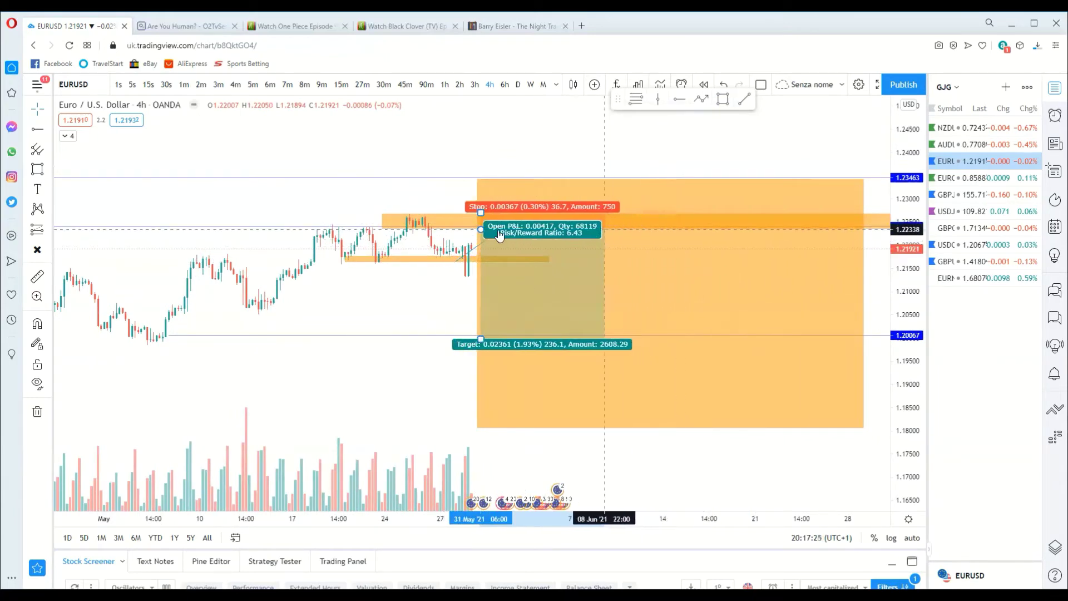
pyautogui.moveTo(483, 231); pyautogui.dragTo(488, 231)
pyautogui.scroll(2, 390, 299)
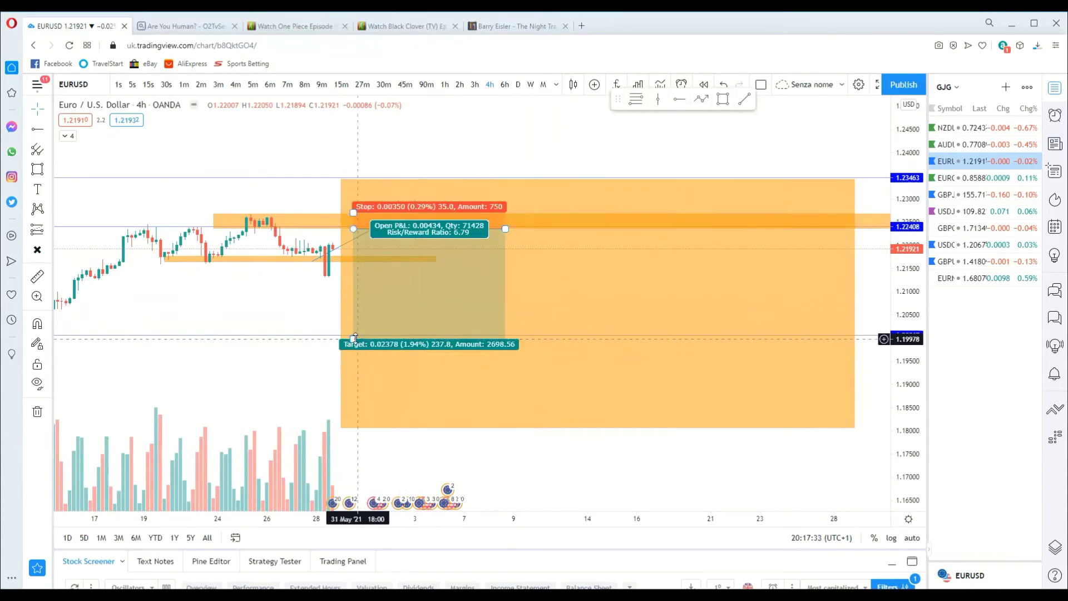
# - Place a long position around 10 June, entered at about 1.2021, with its stop 31 pips below and its target at the 1.23463 level
pyautogui.scroll(-2, 303, 304)
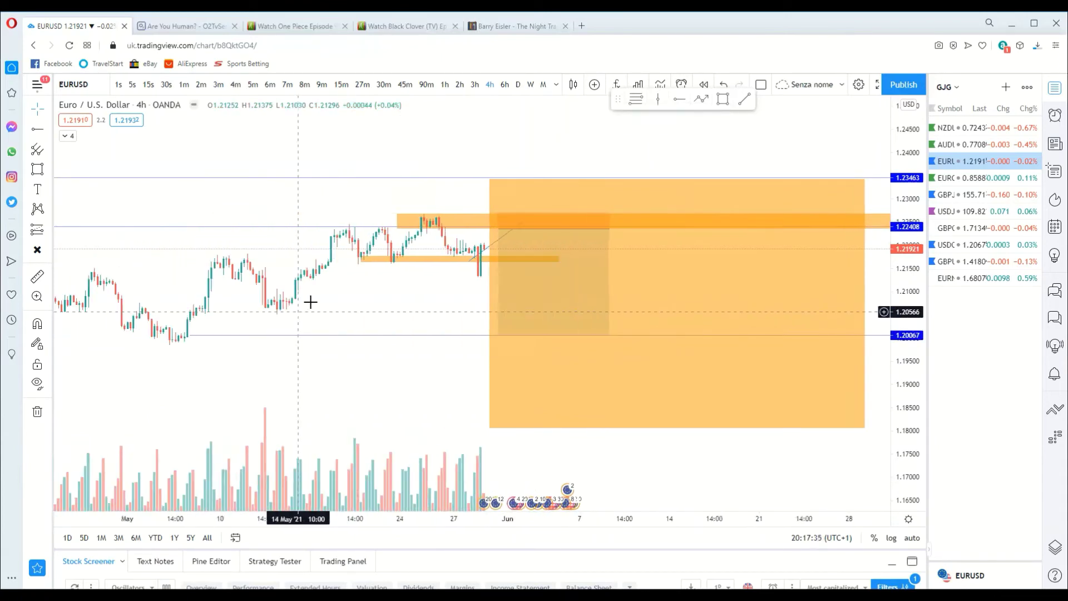
pyautogui.scroll(1, 316, 300)
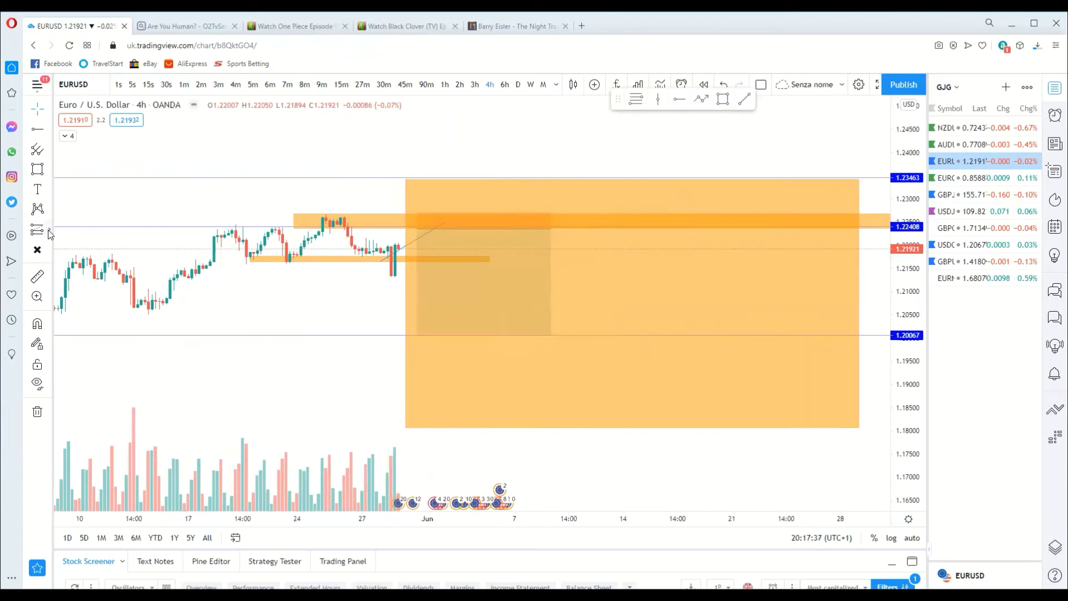
pyautogui.click(49, 230)
pyautogui.click(99, 231)
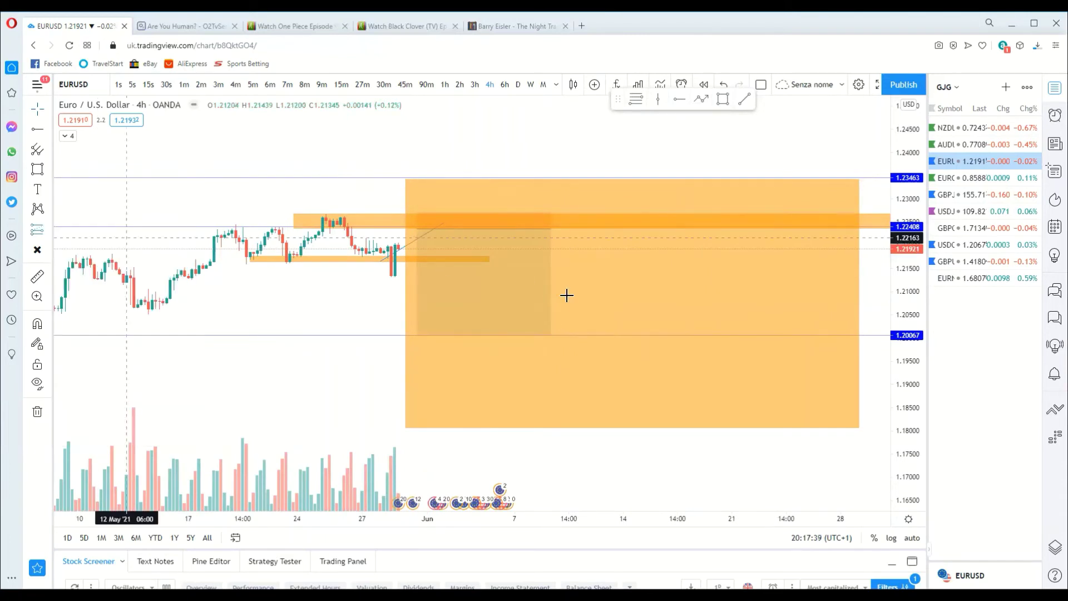
pyautogui.click(588, 322)
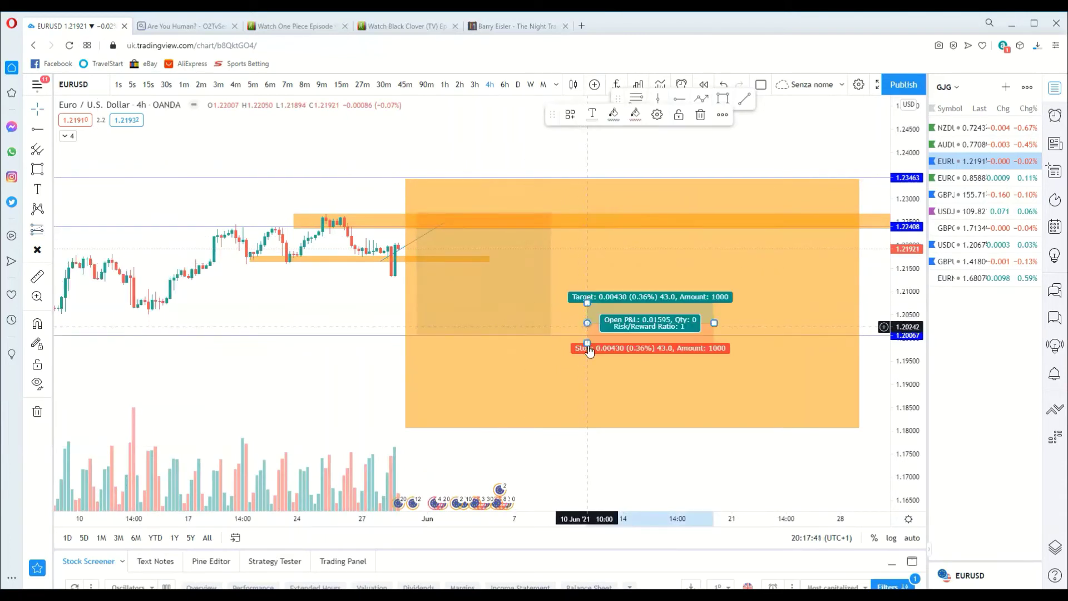
pyautogui.moveTo(588, 324); pyautogui.dragTo(583, 328)
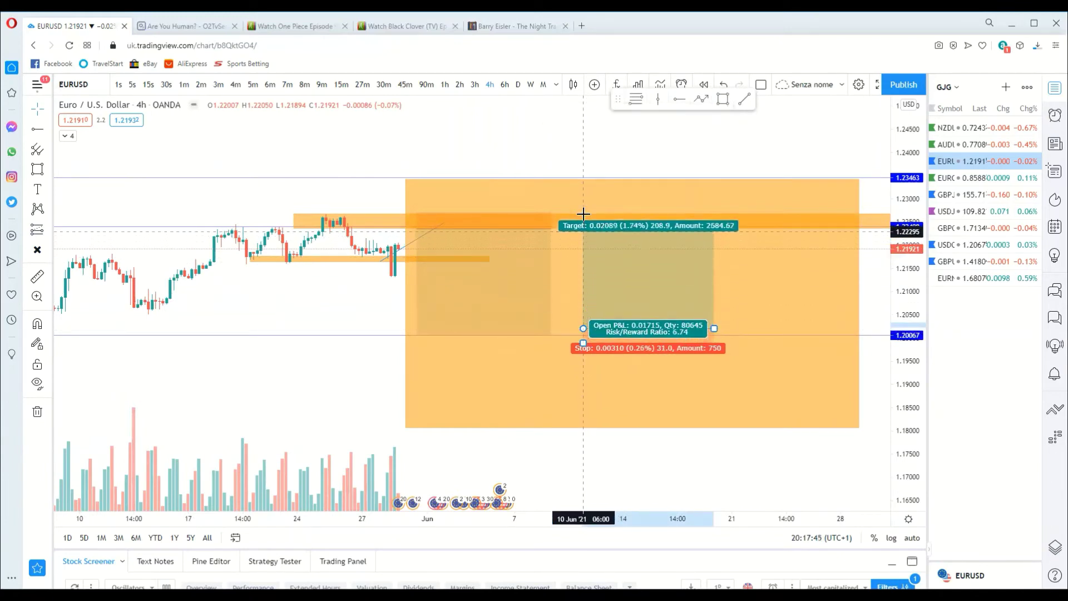
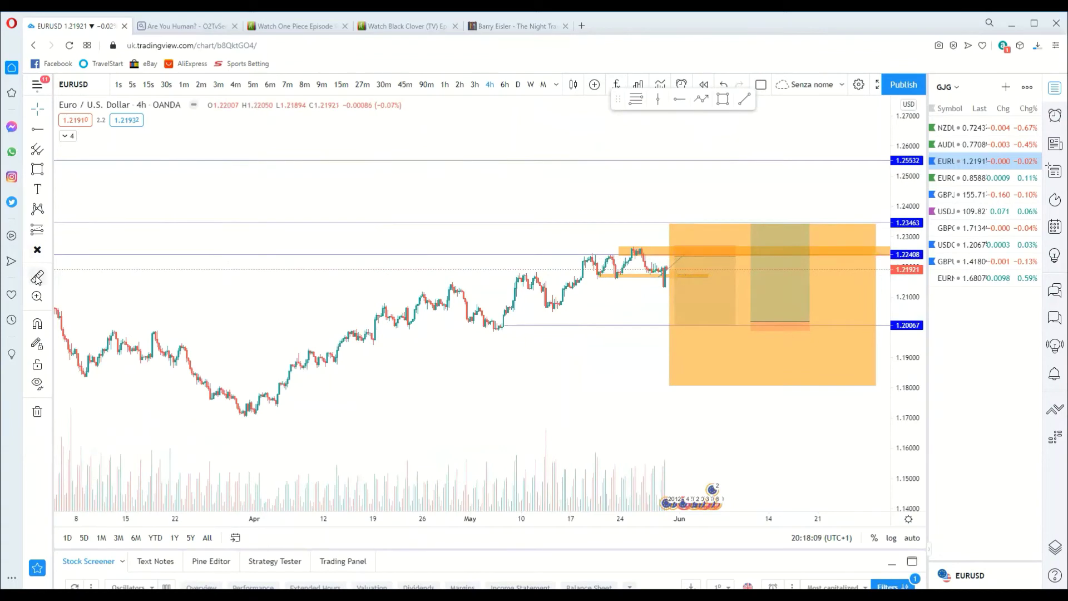
# - Measure the price rises from the early-May low and the early-April low, and the price distance within the large rectangle
pyautogui.click(37, 280)
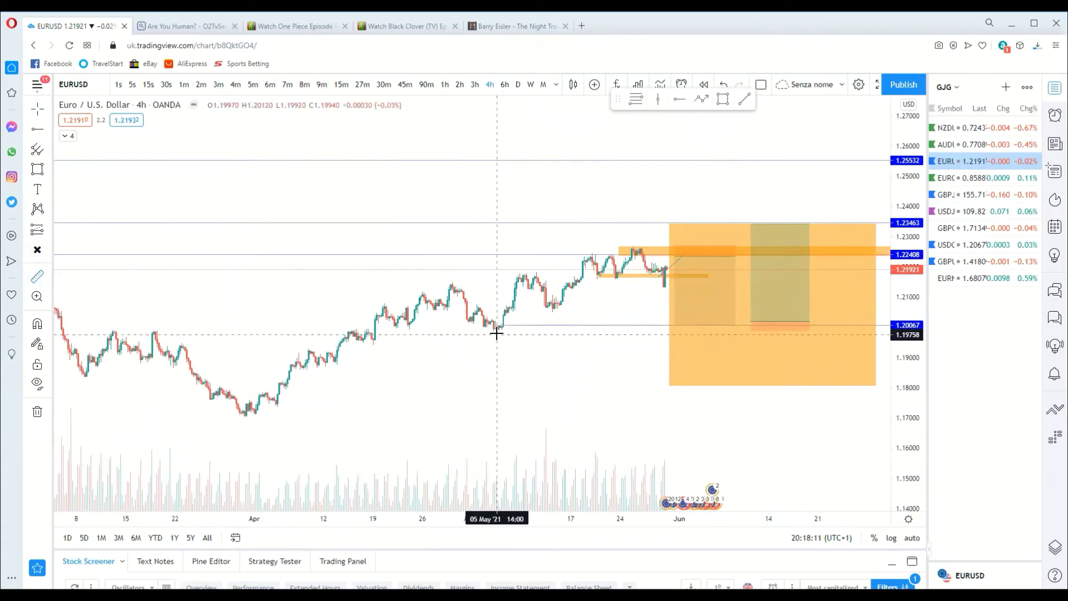
pyautogui.click(497, 332)
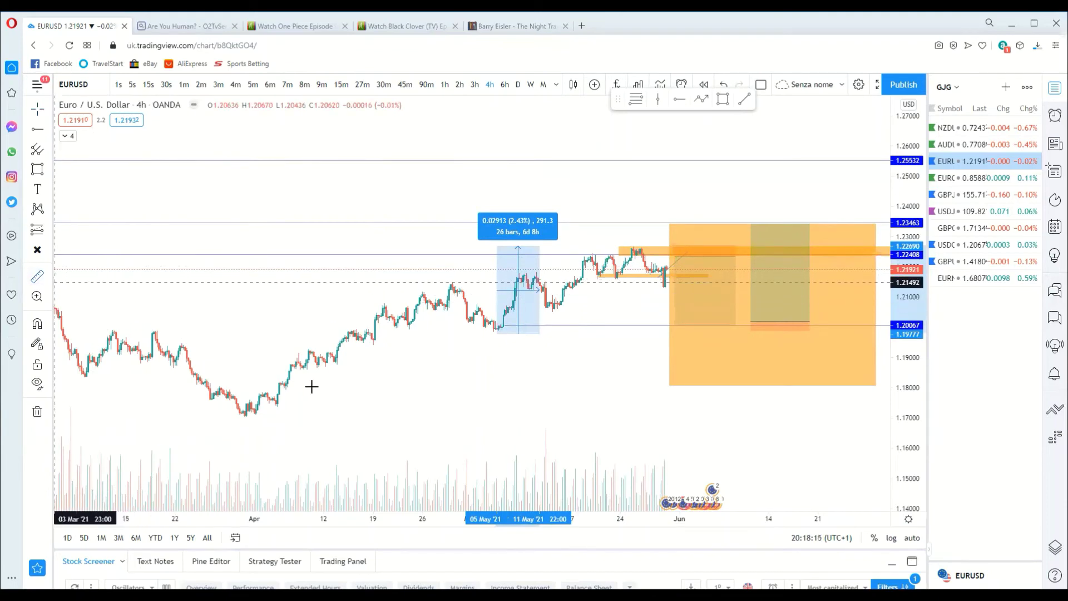
pyautogui.click(254, 416)
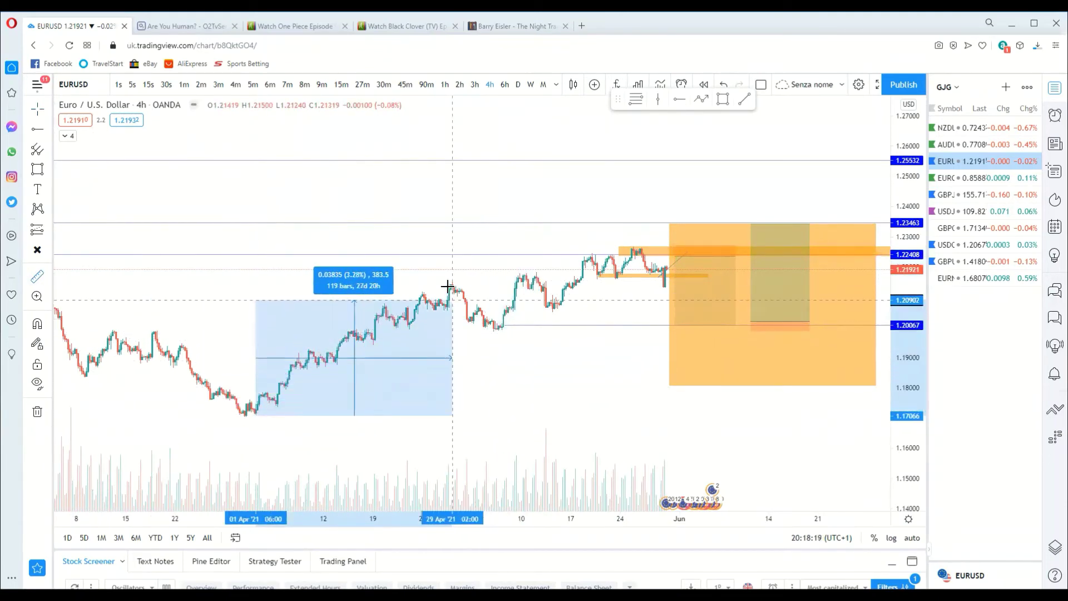
pyautogui.click(490, 287)
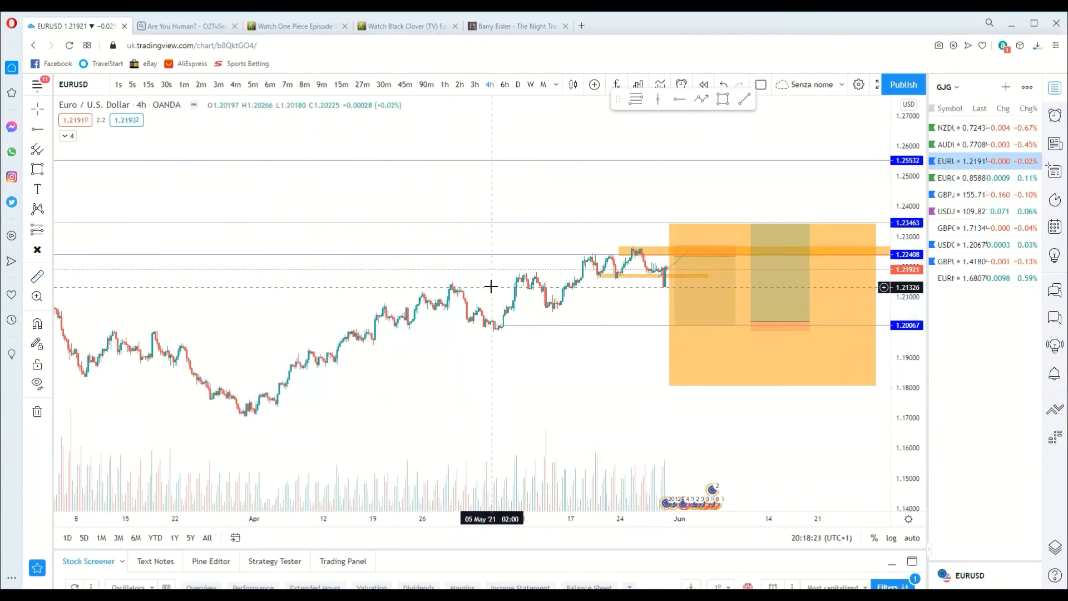
pyautogui.moveTo(412, 304); pyautogui.dragTo(365, 306)
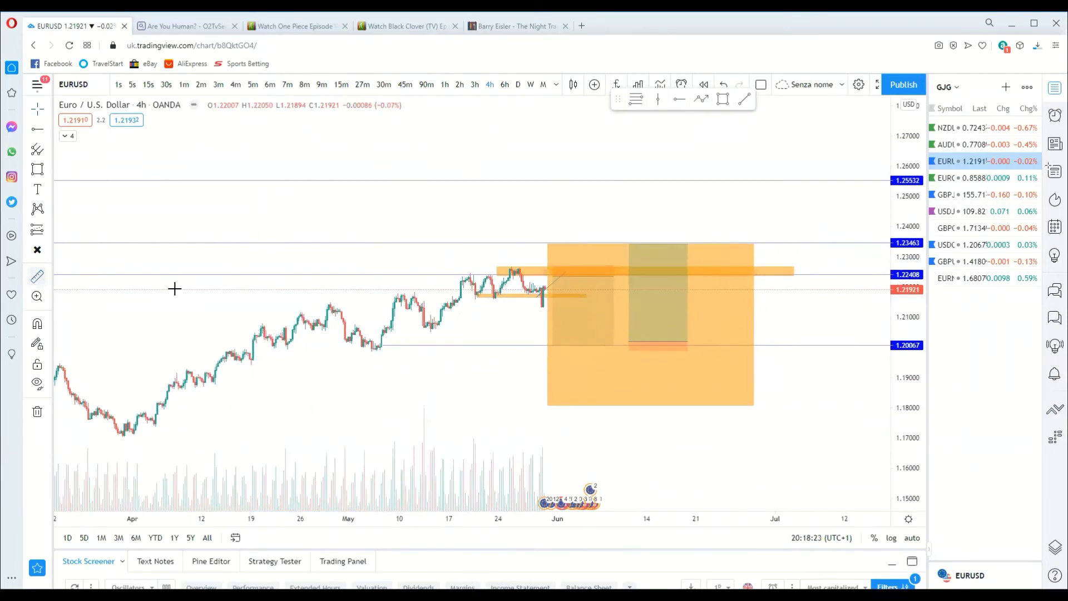
pyautogui.click(630, 389)
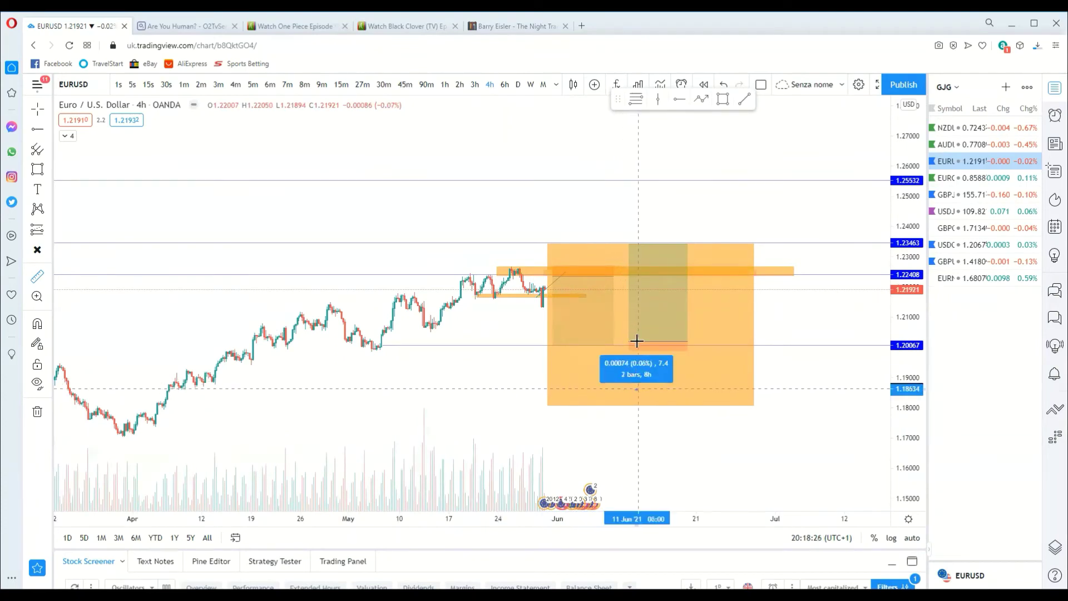
pyautogui.click(622, 235)
# - Resize the large rectangle to span from about 1.2374 down to about 1.1926, starting just after the latest candle
pyautogui.moveTo(548, 394); pyautogui.dragTo(554, 359)
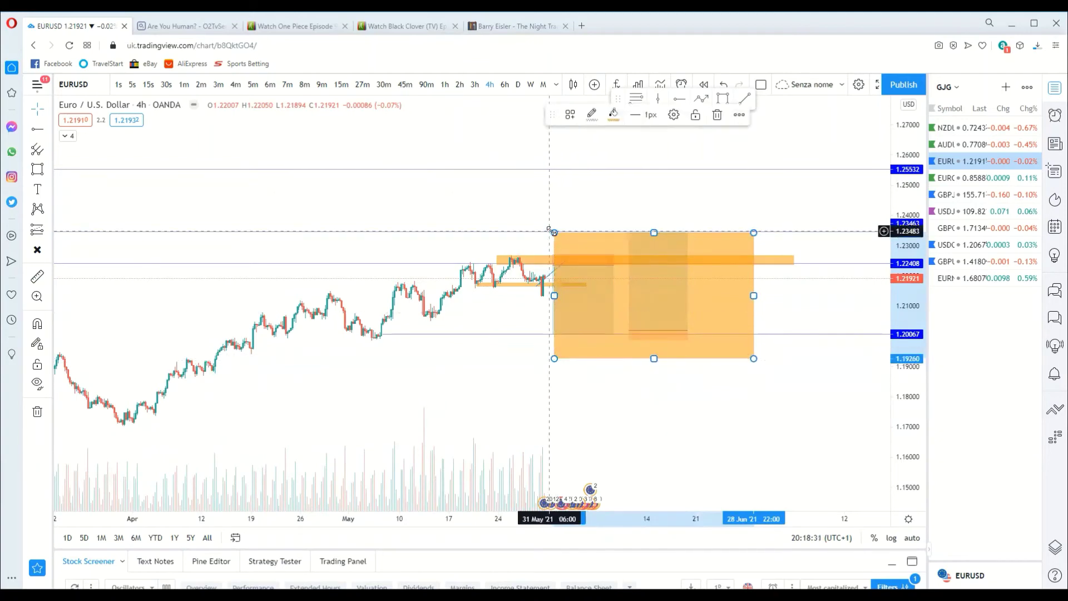
pyautogui.moveTo(555, 232); pyautogui.dragTo(555, 223)
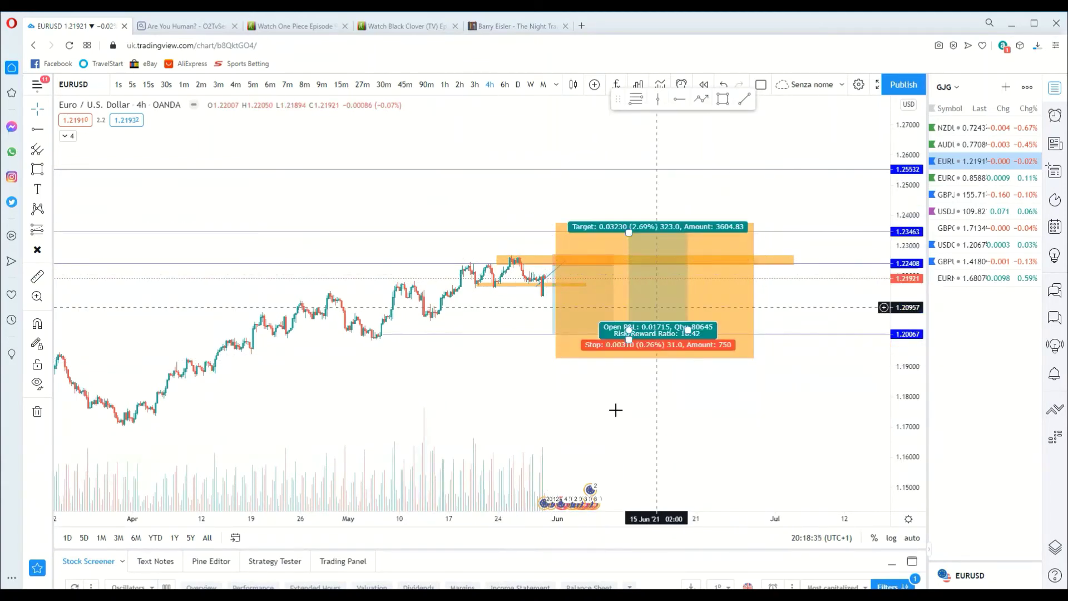
pyautogui.scroll(3, 493, 210)
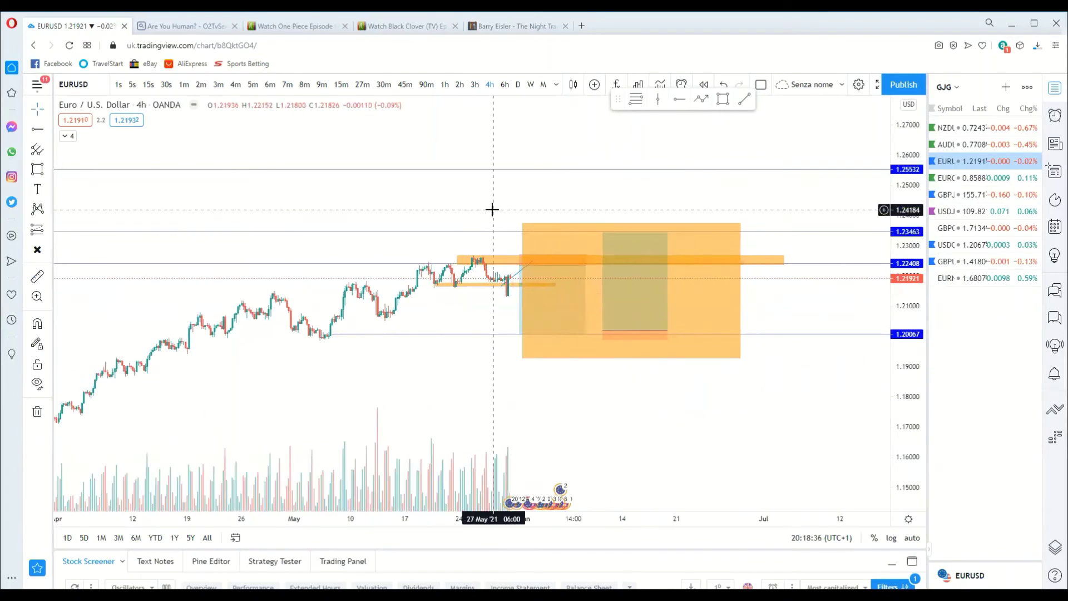
pyautogui.click(538, 234)
pyautogui.click(468, 207)
pyautogui.scroll(-2, 409, 219)
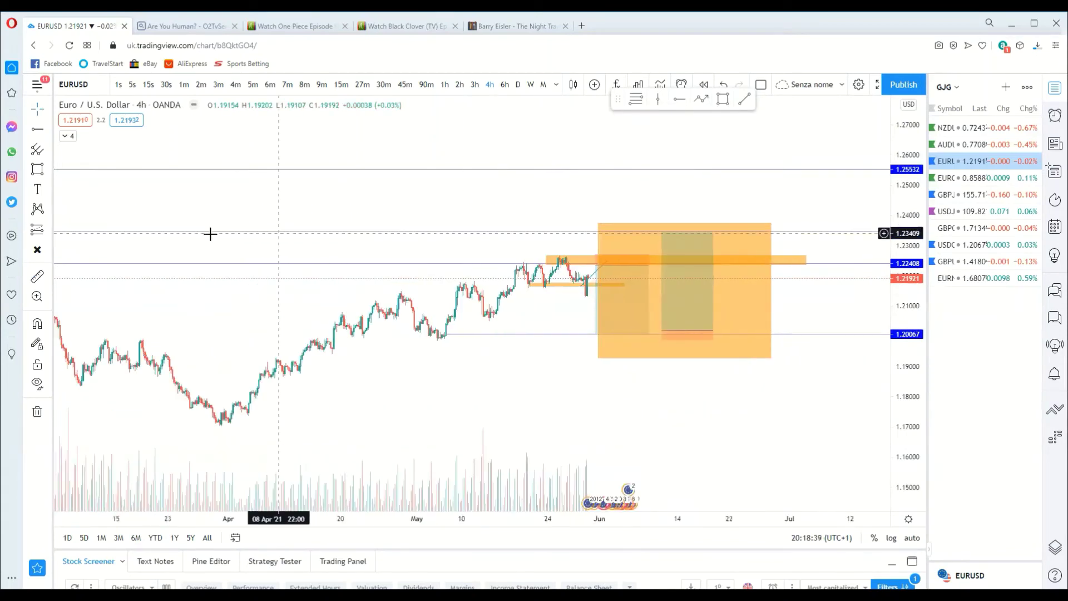
# - Place a short position around 23 June, entered at about 1.2328, with its target about 206.5 pips below the entry
pyautogui.click(49, 231)
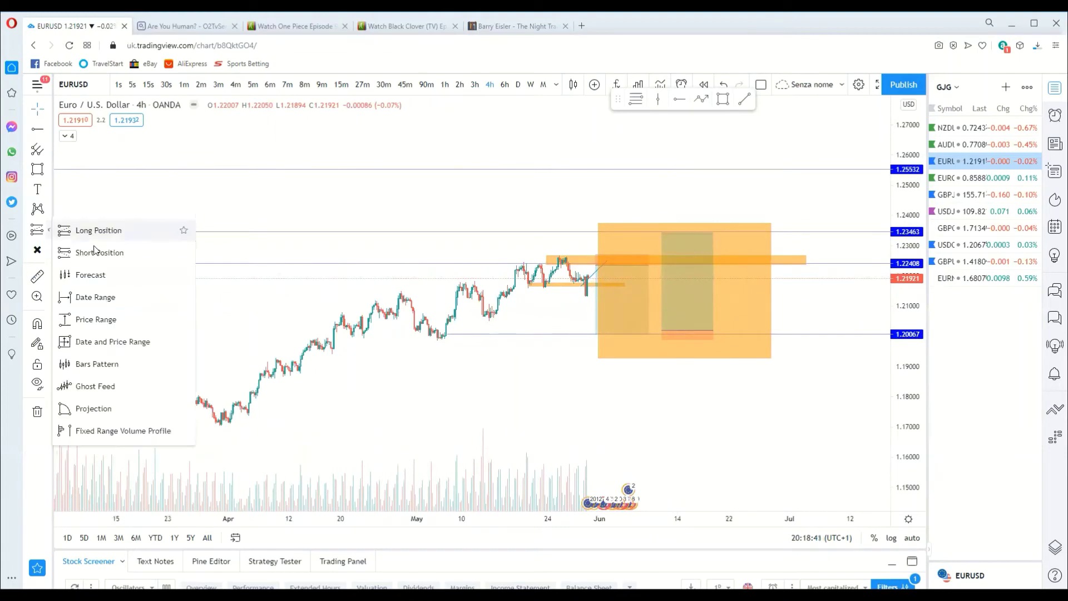
pyautogui.click(92, 252)
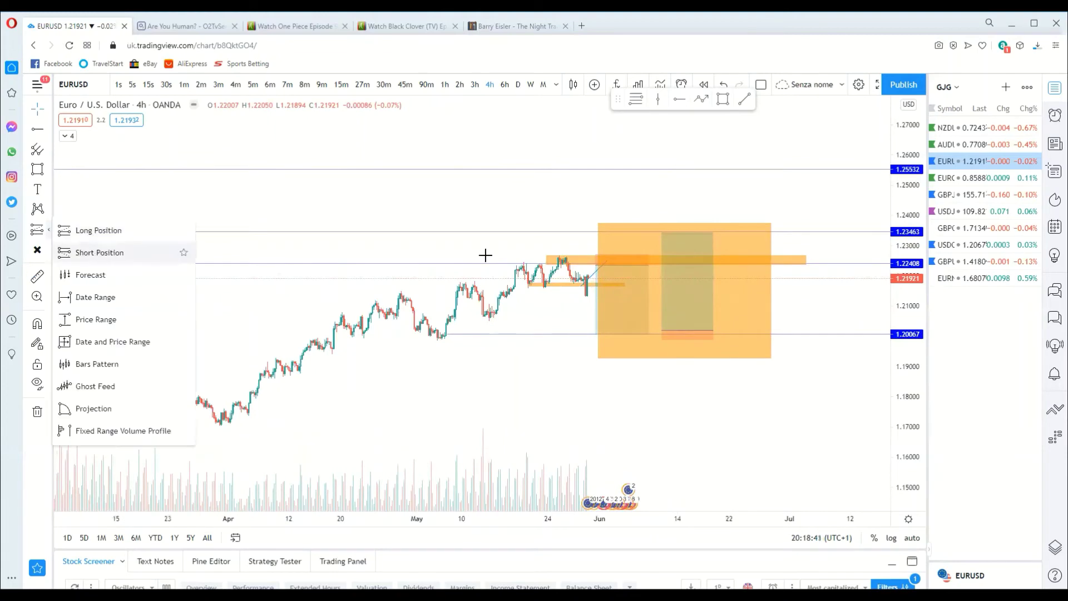
pyautogui.click(739, 236)
pyautogui.moveTo(740, 271); pyautogui.dragTo(739, 299)
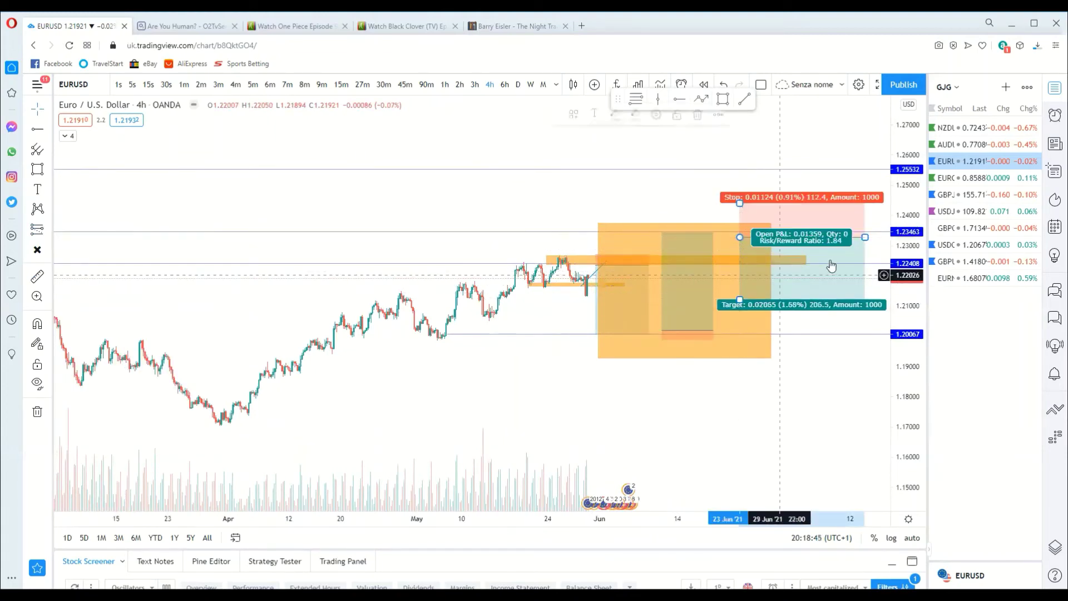
# - Narrow the late-June short position to end in early July and set its stop about 42 pips above the entry
pyautogui.moveTo(834, 240); pyautogui.dragTo(799, 237)
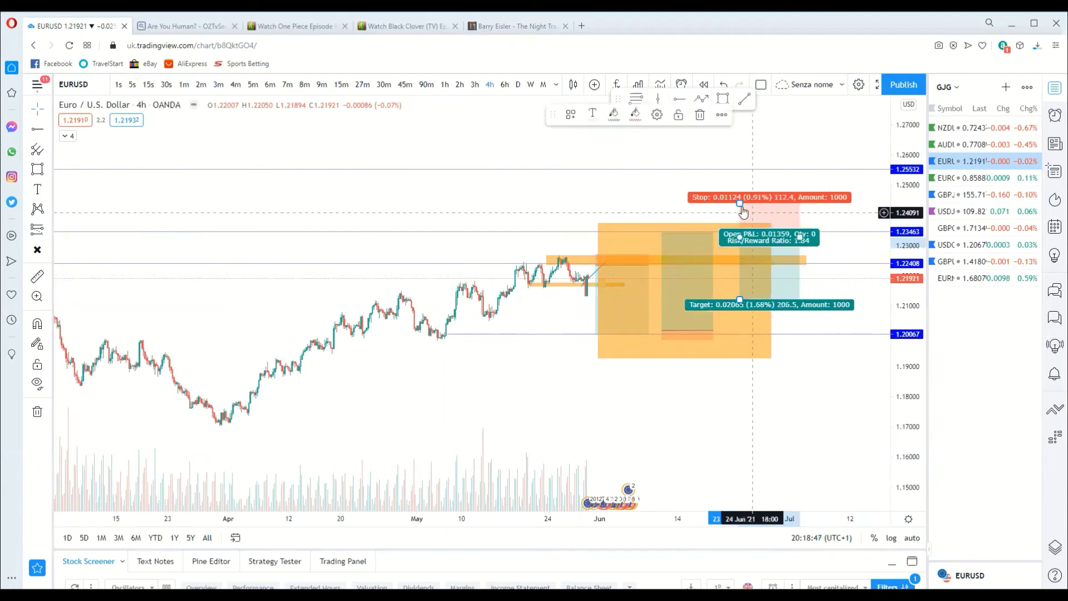
pyautogui.moveTo(740, 205); pyautogui.dragTo(741, 224)
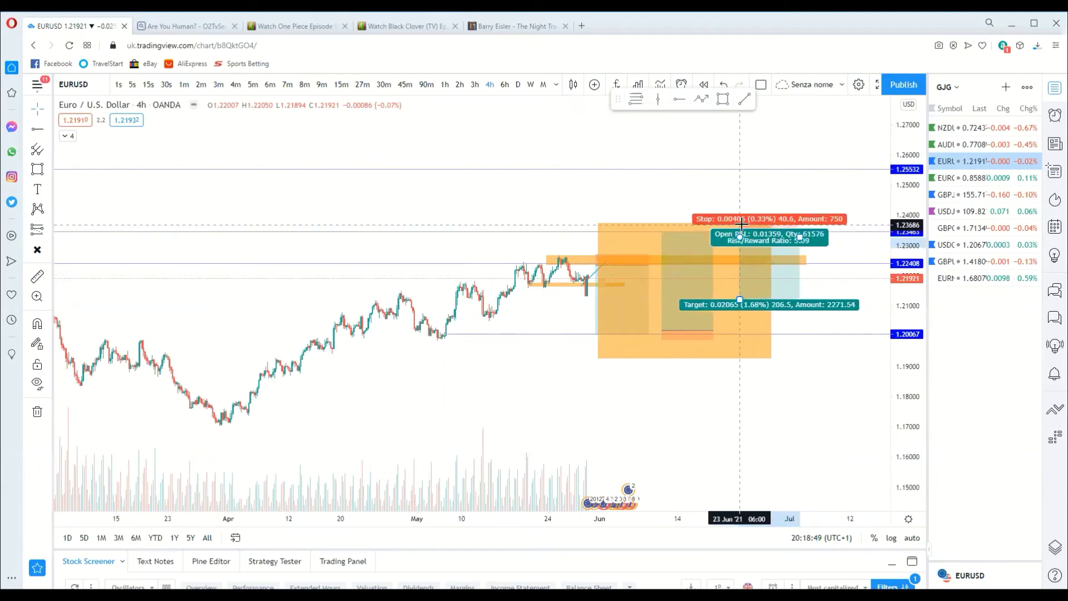
# - Delete the large orange rectangle behind the planned positions
pyautogui.click(625, 228)
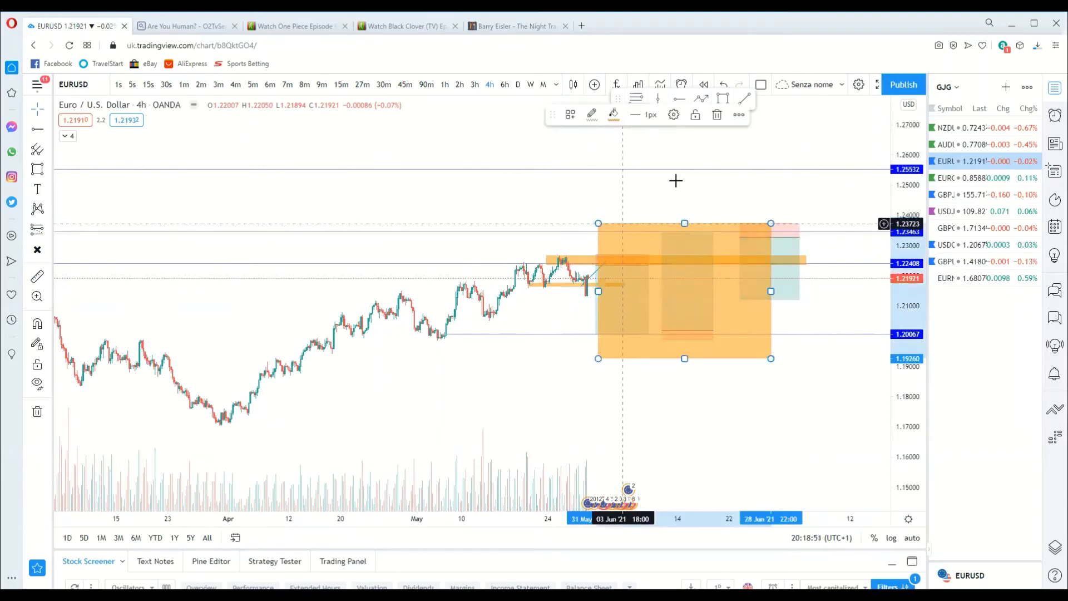
pyautogui.press('Delete')
pyautogui.scroll(3, 745, 160)
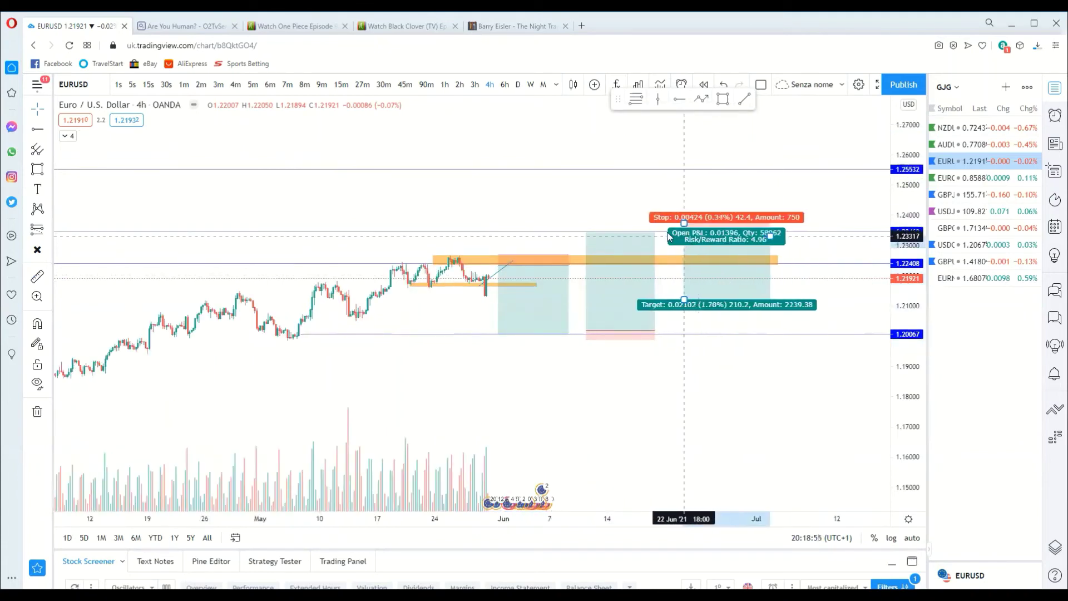
# - Switch the EURUSD chart to the 1-hour timeframe
pyautogui.scroll(-3, 651, 228)
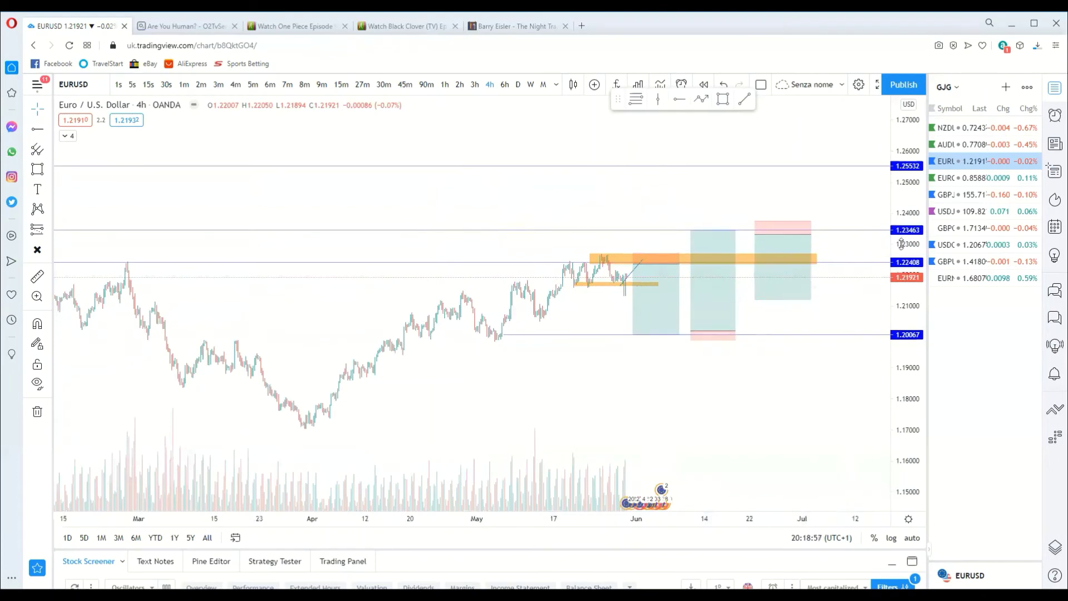
pyautogui.scroll(3, 515, 248)
pyautogui.scroll(3, 516, 250)
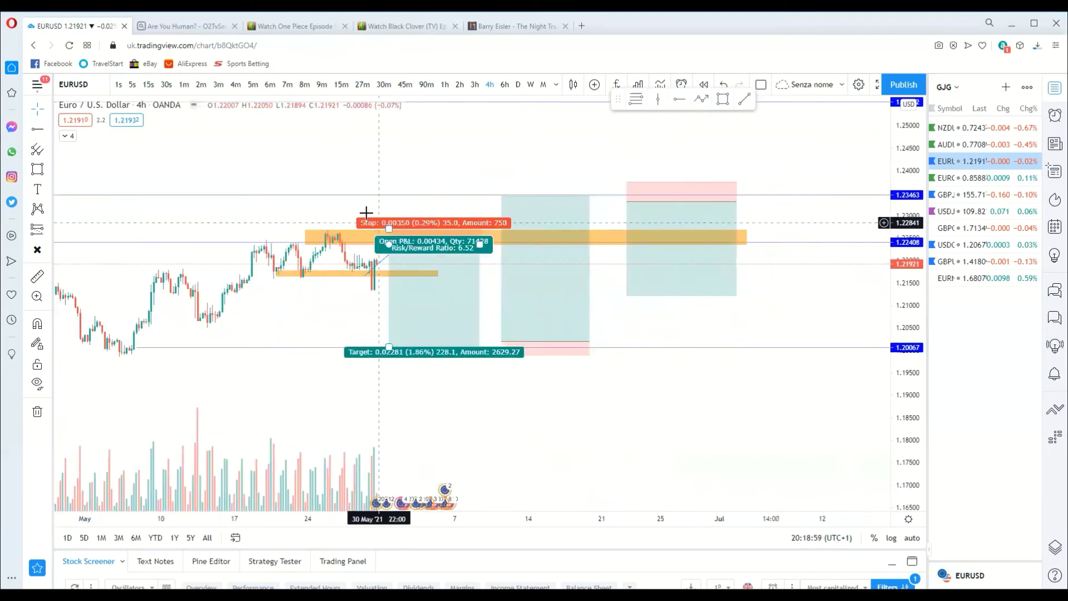
pyautogui.moveTo(363, 208); pyautogui.dragTo(557, 223)
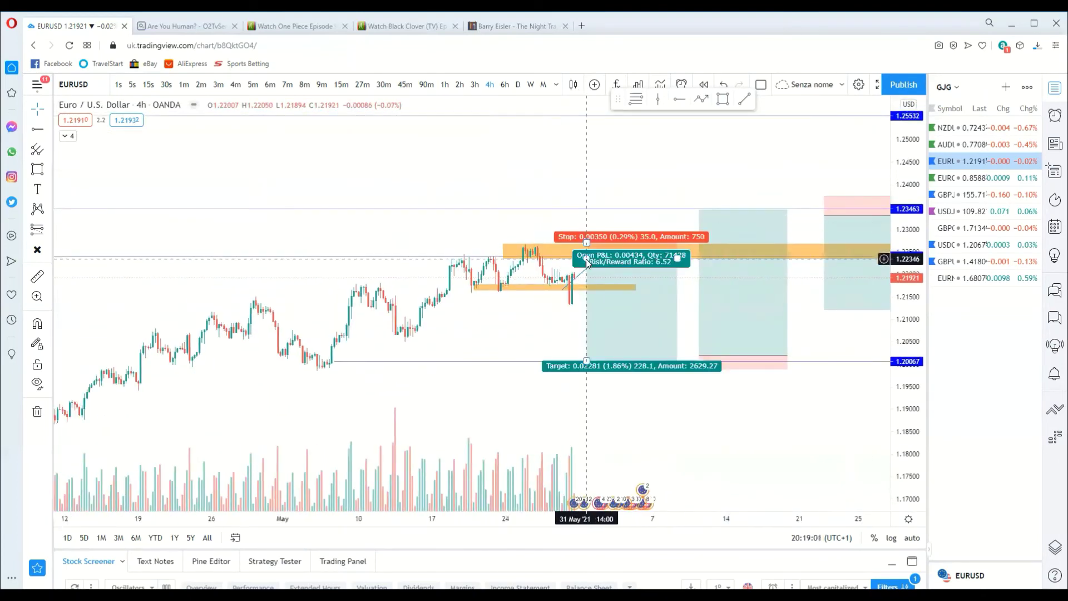
pyautogui.click(445, 85)
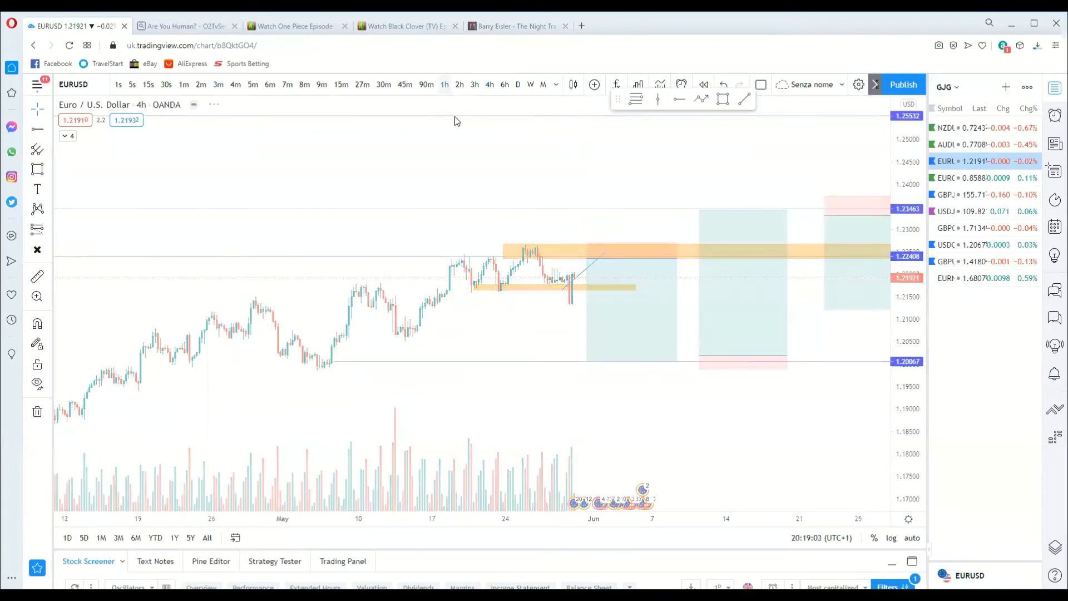
# - Shift the start of the first short position to about 2 June 11:00, keeping its entry near the lower edge of the upper zone
pyautogui.scroll(-6, 479, 165)
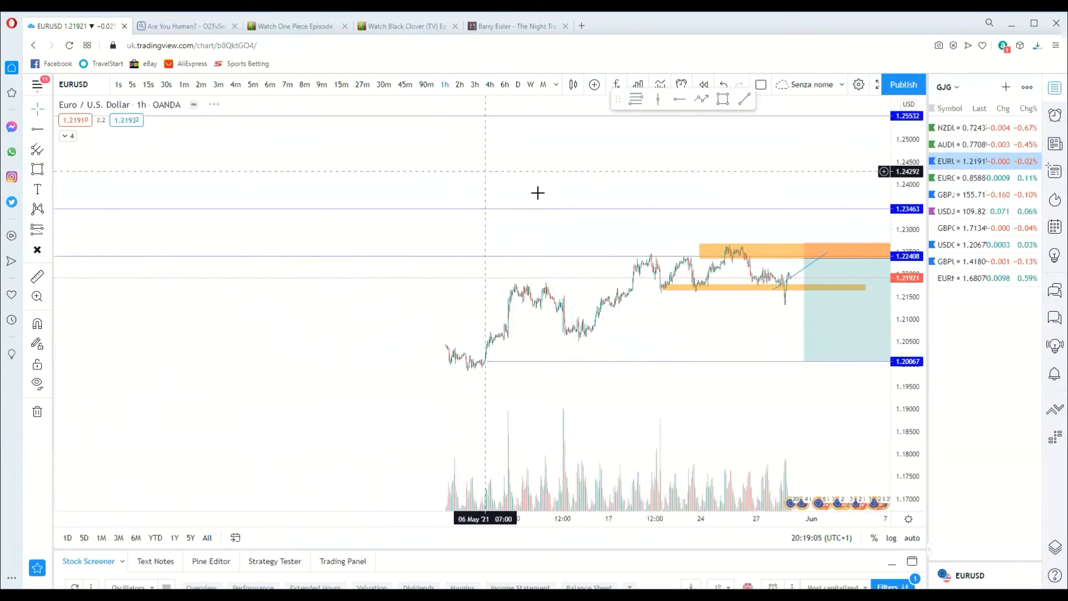
pyautogui.moveTo(554, 202); pyautogui.dragTo(459, 200)
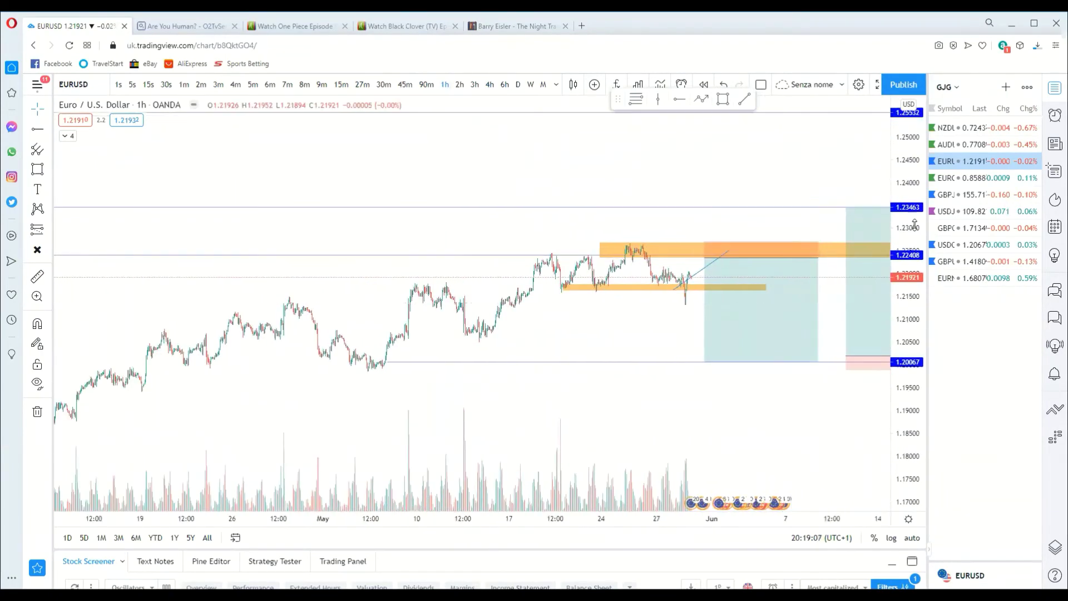
pyautogui.scroll(3, 774, 181)
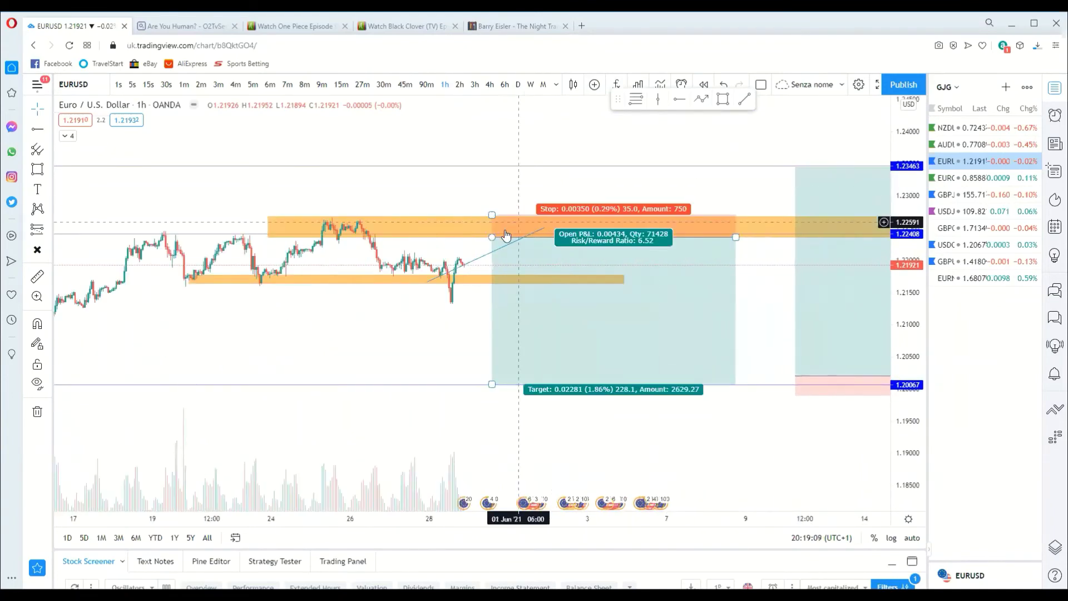
pyautogui.moveTo(492, 242); pyautogui.dragTo(566, 238)
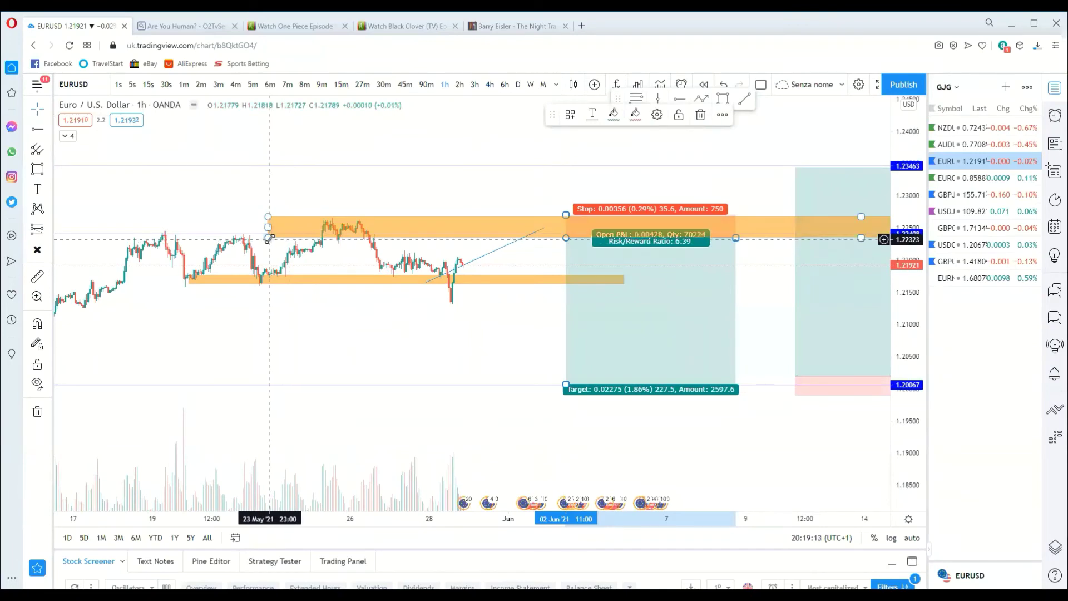
# - Trim the upper orange zone to start at the 26 May high, with its lower edge at about 1.2252
pyautogui.moveTo(269, 229); pyautogui.dragTo(360, 226)
pyautogui.click(369, 193)
pyautogui.scroll(-1, 394, 213)
# - Draw a small thin rectangle over the latest 28 May candles at about 1.2195
pyautogui.scroll(3, 395, 212)
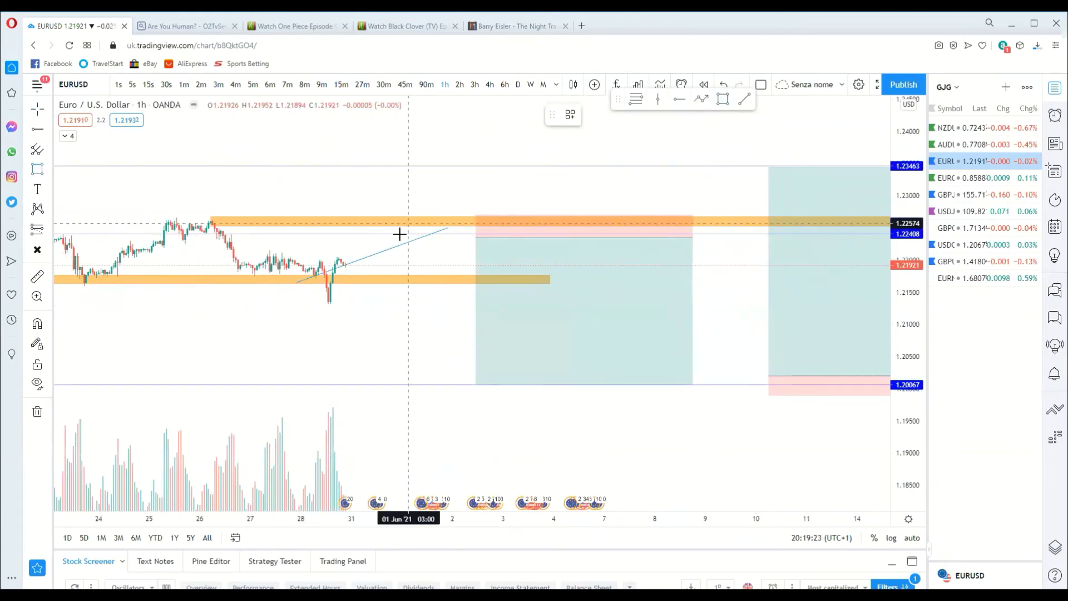
pyautogui.click(342, 264)
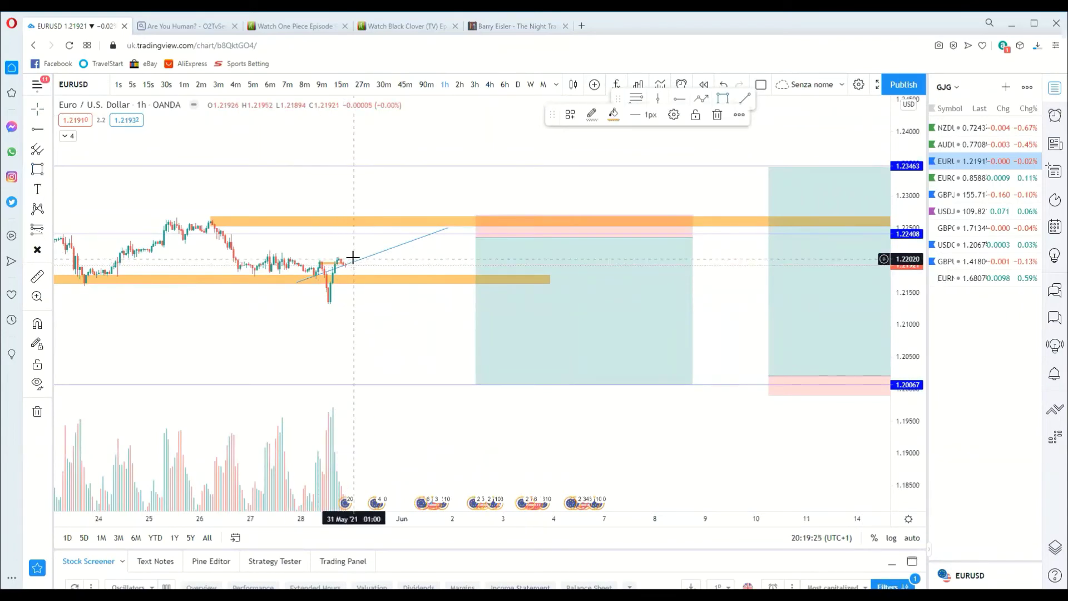
pyautogui.click(352, 247)
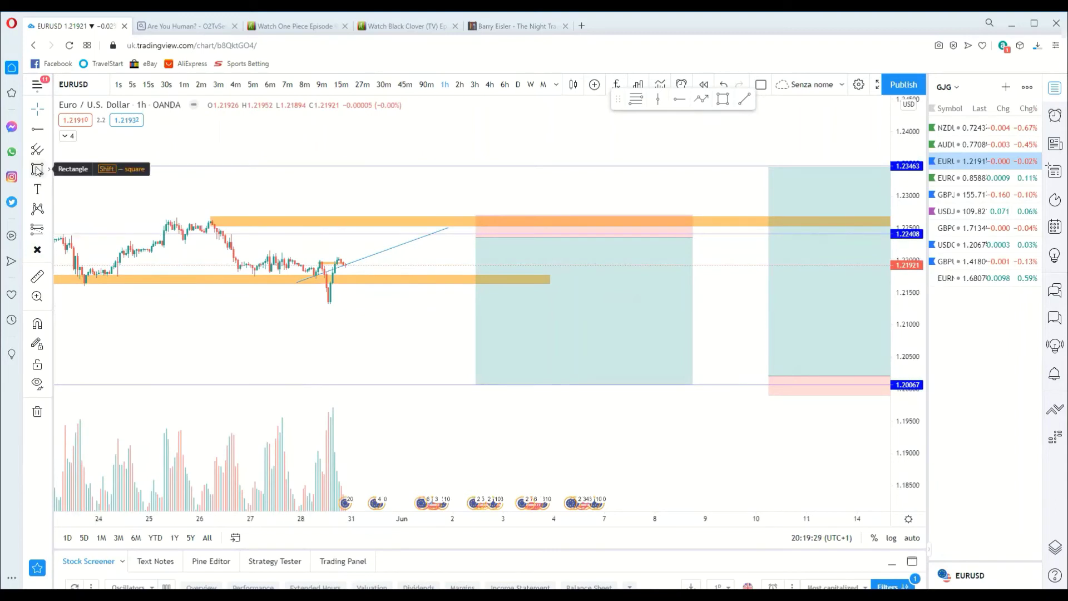
# - Draw a rectangle zone at the 28 May low, from about 1.2146 down to about 1.2133, extending to 1 June
pyautogui.moveTo(324, 287)
pyautogui.mouseDown()
pyautogui.moveTo(422, 302)
pyautogui.moveTo(446, 294)
pyautogui.mouseUp()
pyautogui.click(440, 276)
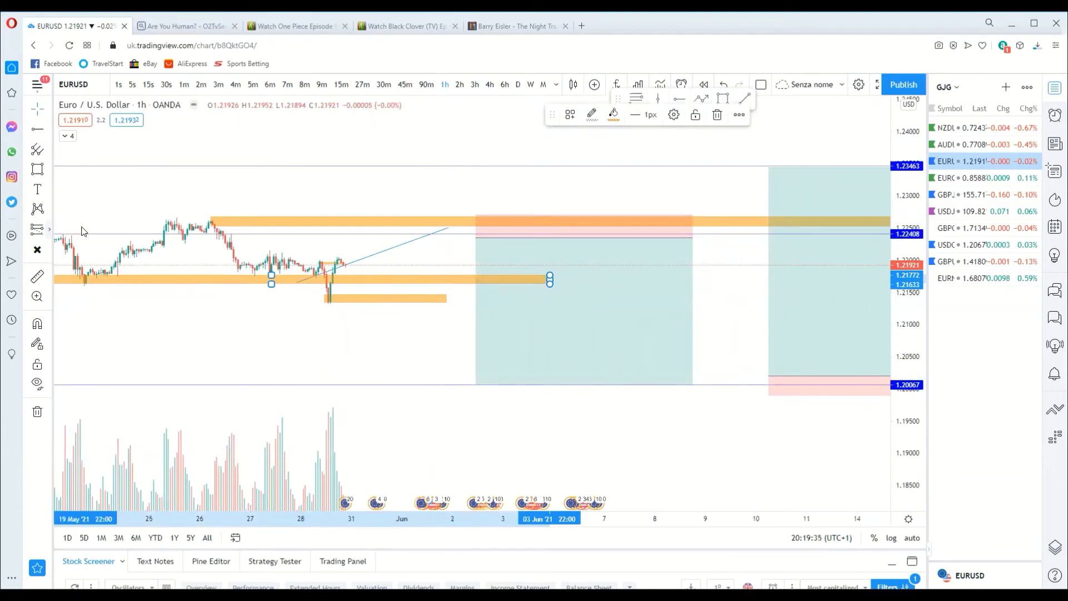
# - Place a long position from 31 May to 1 June, entered at about 1.2146, with a 15.6-pip stop and a target 102.1 pips above
pyautogui.click(49, 229)
pyautogui.click(91, 232)
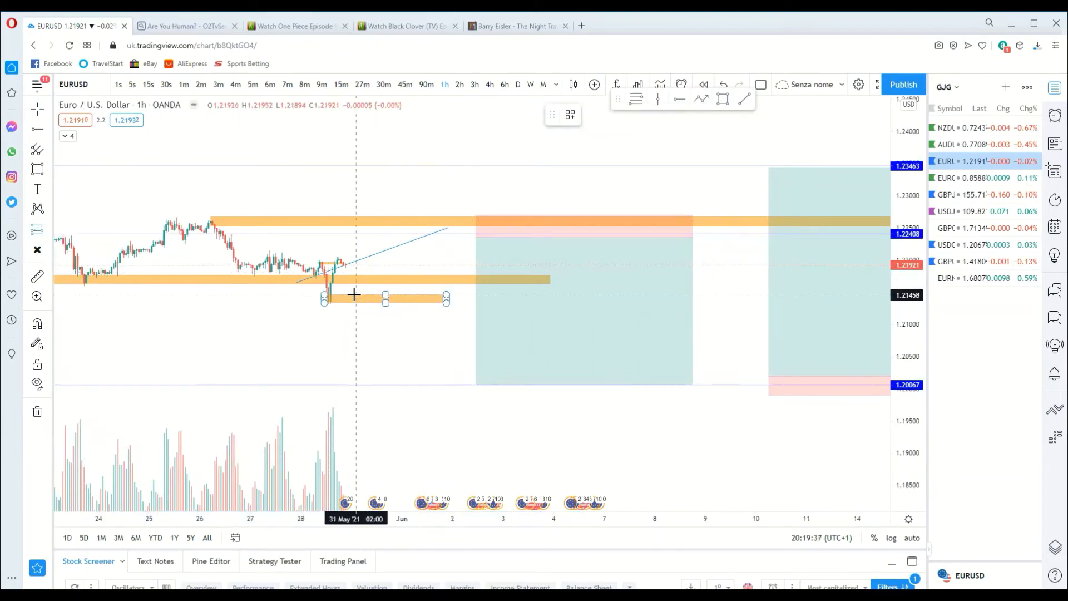
pyautogui.click(355, 295)
pyautogui.moveTo(356, 312); pyautogui.dragTo(356, 229)
pyautogui.click(525, 295)
pyautogui.click(479, 295)
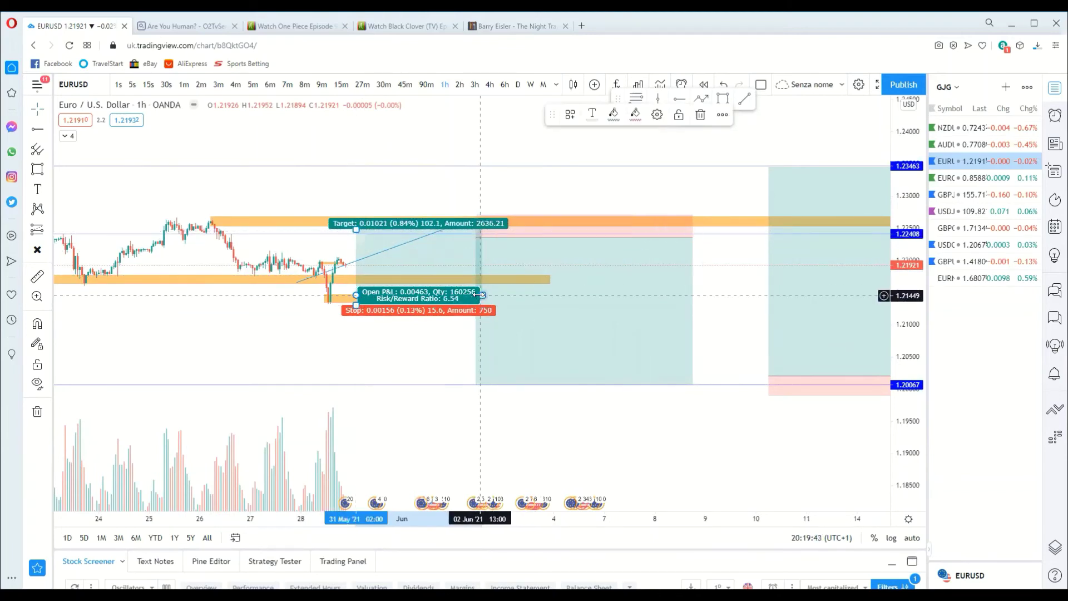
pyautogui.moveTo(479, 295); pyautogui.dragTo(416, 295)
pyautogui.click(447, 270)
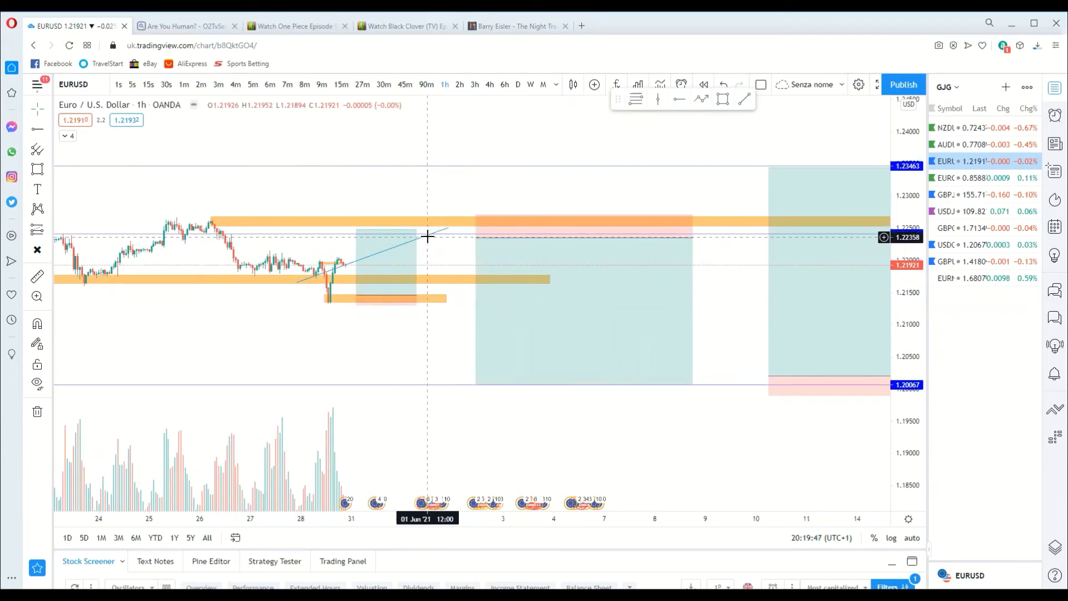
# - Delete the rising blue trend line and raise the horizontal level just below the upper zone to 1.22443
pyautogui.click(428, 240)
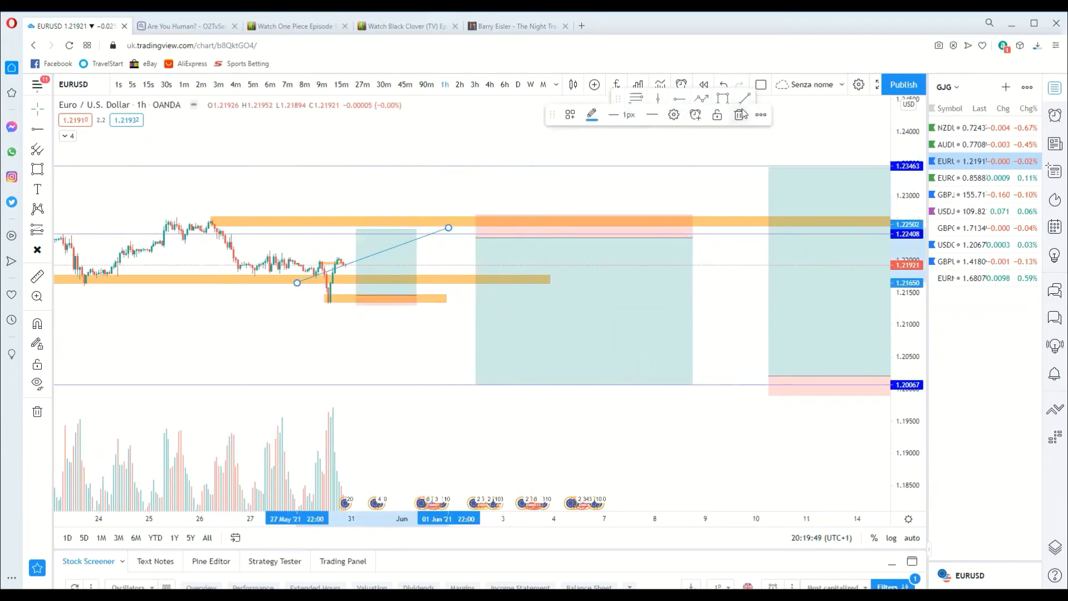
pyautogui.press('Delete')
pyautogui.scroll(-3, 500, 223)
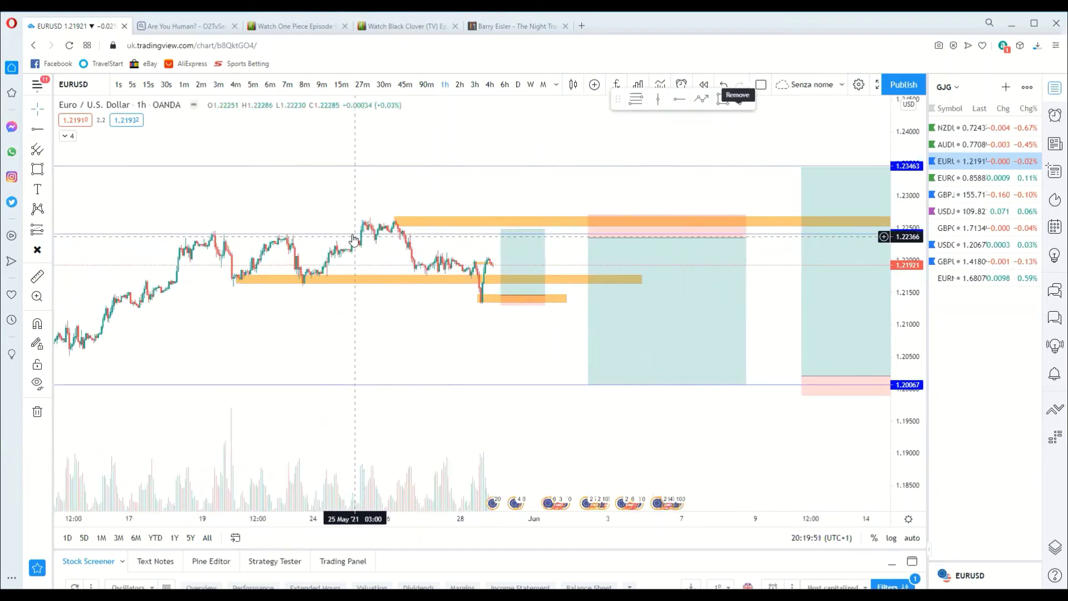
pyautogui.click(512, 229)
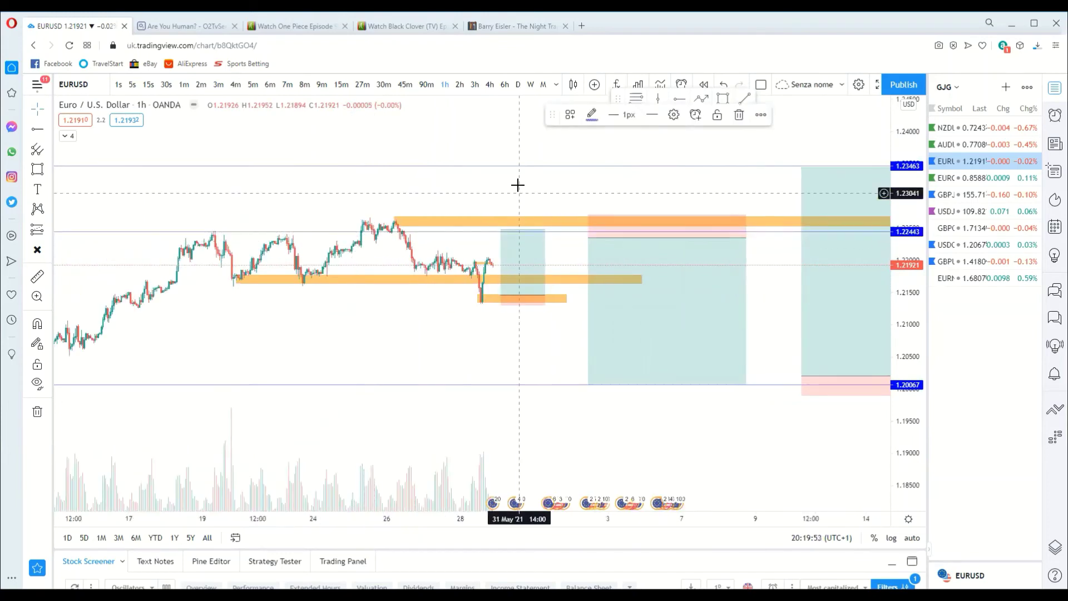
# - Raise the 31 May long position's target to 111.6 pips above the entry and extend the position to about 1 June 14:00
pyautogui.moveTo(505, 230)
pyautogui.moveTo(502, 230); pyautogui.dragTo(501, 223)
pyautogui.click(491, 202)
pyautogui.scroll(3, 491, 205)
pyautogui.click(376, 302)
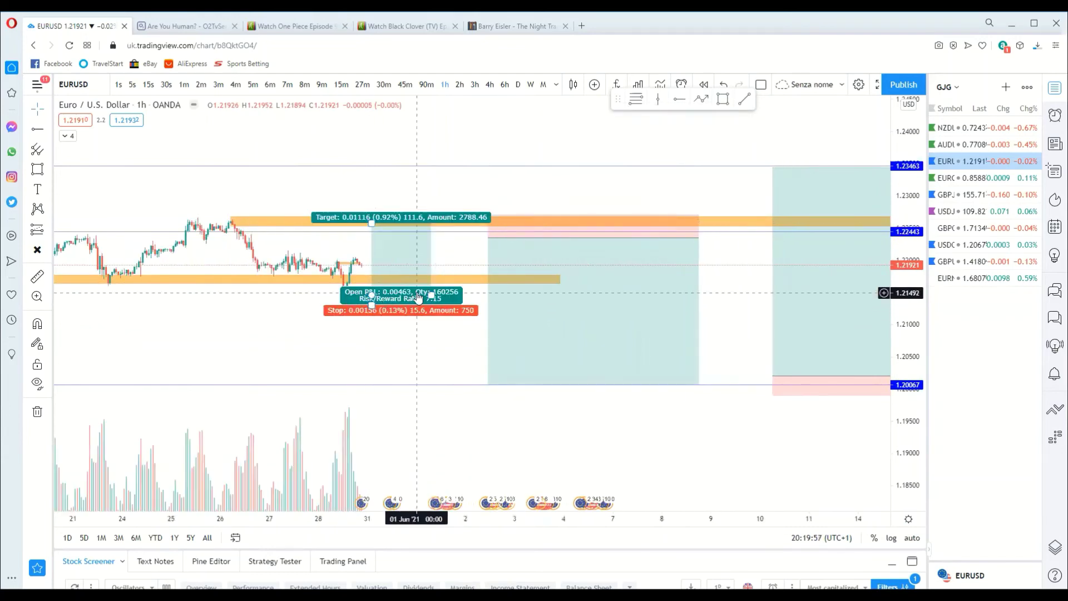
pyautogui.click(450, 250)
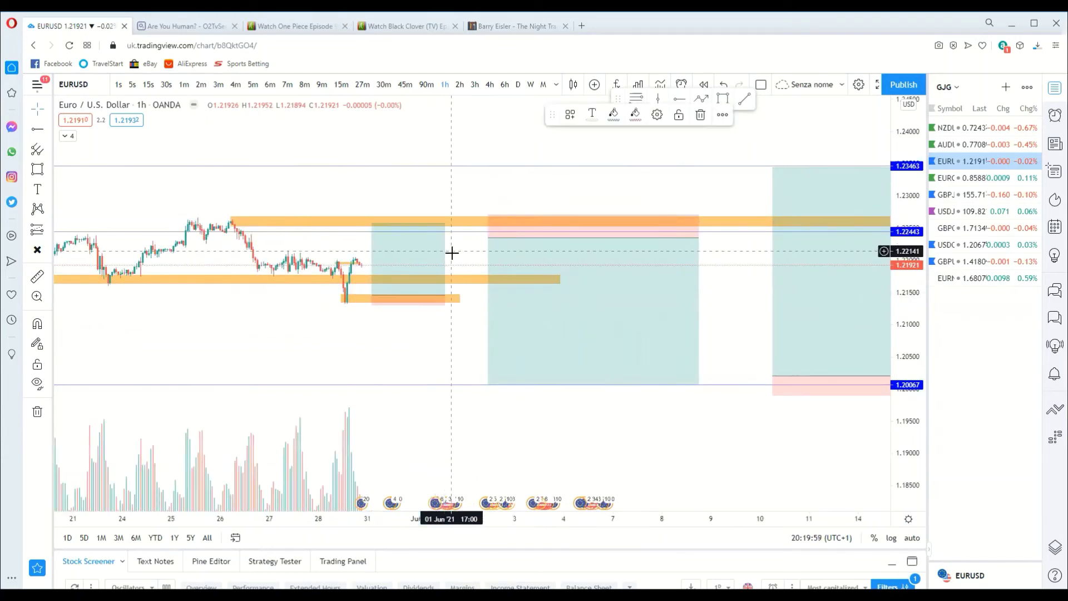
# - Examine the 1-hour price action against the marked zones, levels and planned positions
pyautogui.scroll(-2, 479, 277)
pyautogui.scroll(-4, 480, 312)
pyautogui.moveTo(475, 326); pyautogui.dragTo(411, 310)
pyautogui.scroll(5, 410, 308)
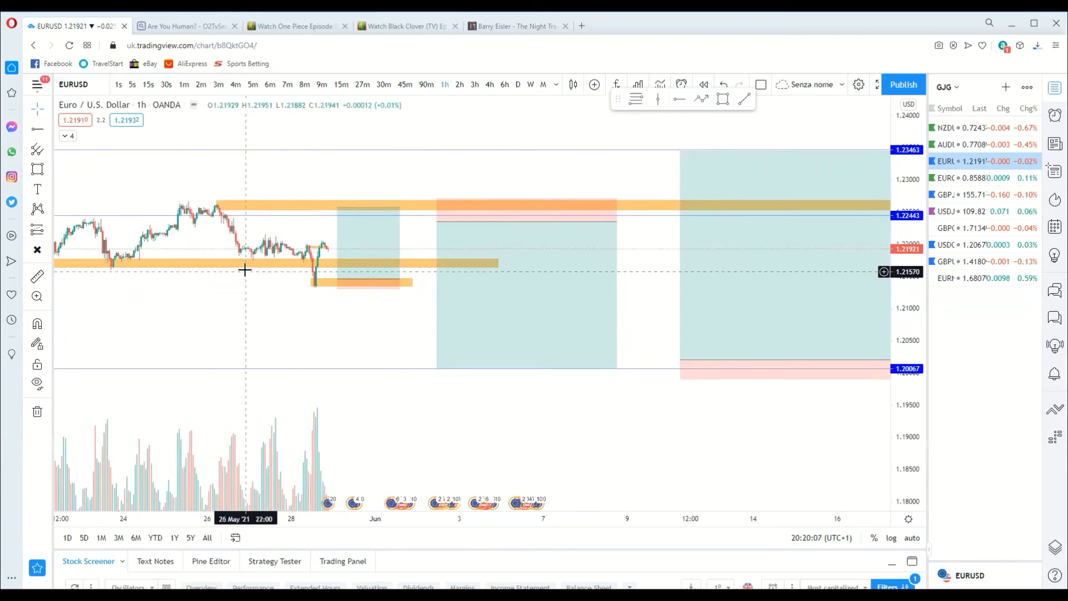
pyautogui.scroll(-1, 261, 269)
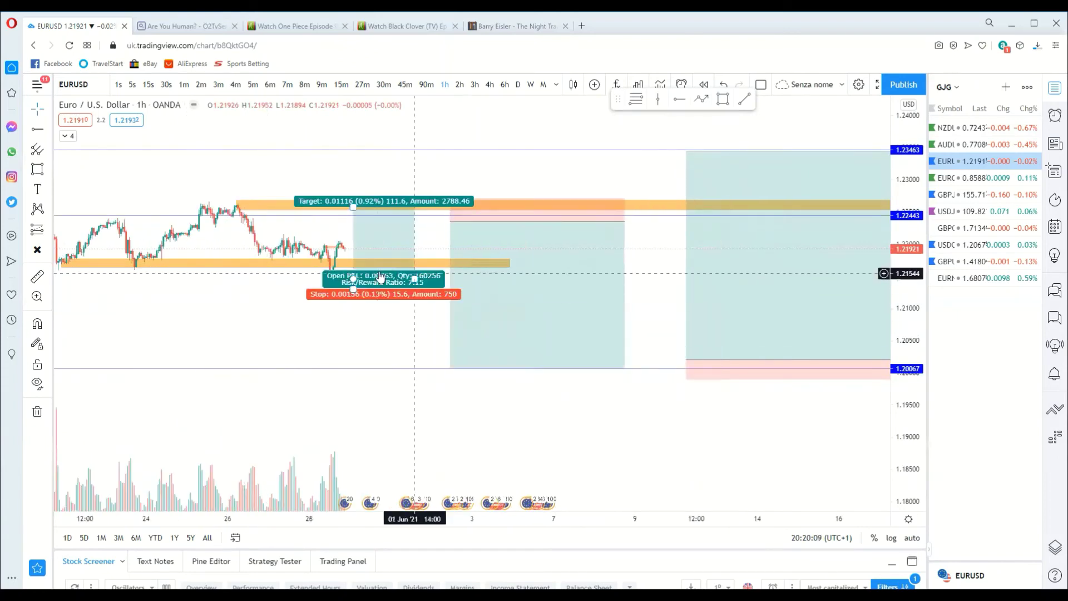
pyautogui.click(345, 241)
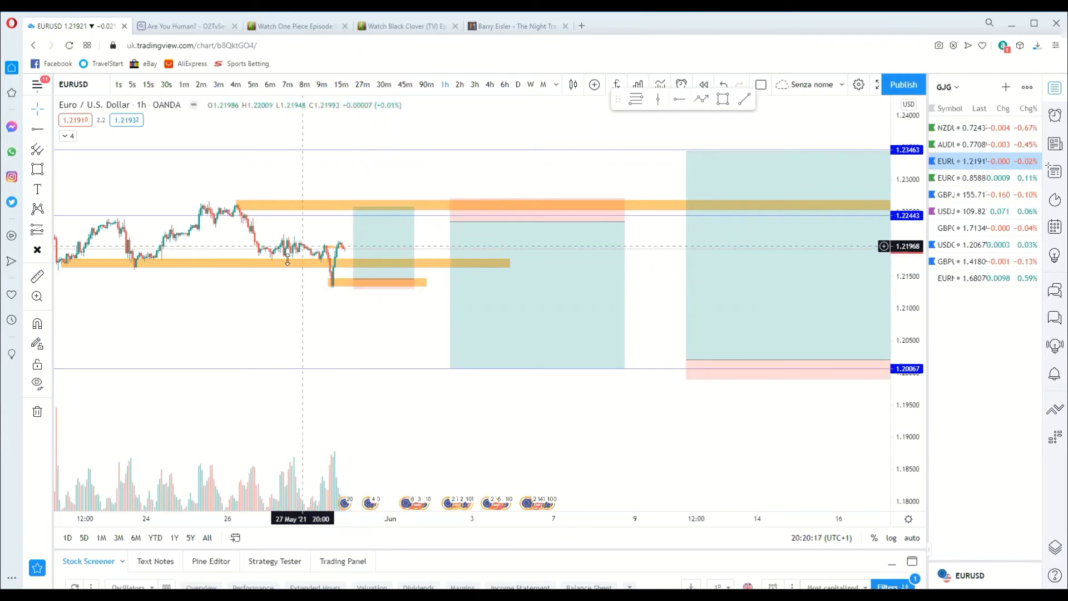
pyautogui.scroll(2, 284, 247)
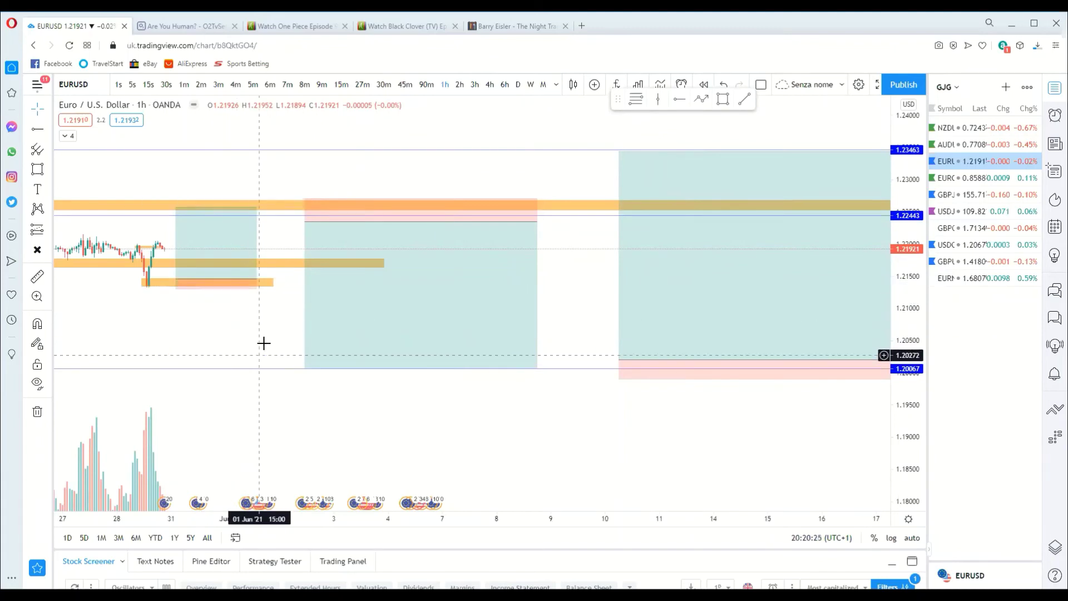
pyautogui.scroll(-4, 263, 344)
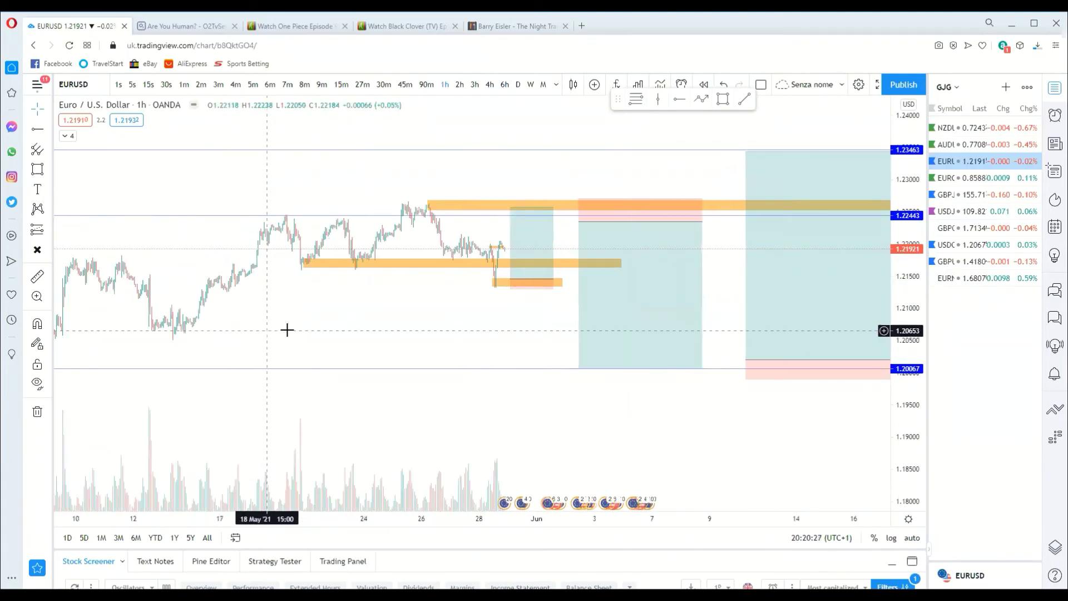
# - Draw a rising trend line from about 1.2004 on 1 June to about 1.2346 on 8 June
pyautogui.scroll(2, 362, 336)
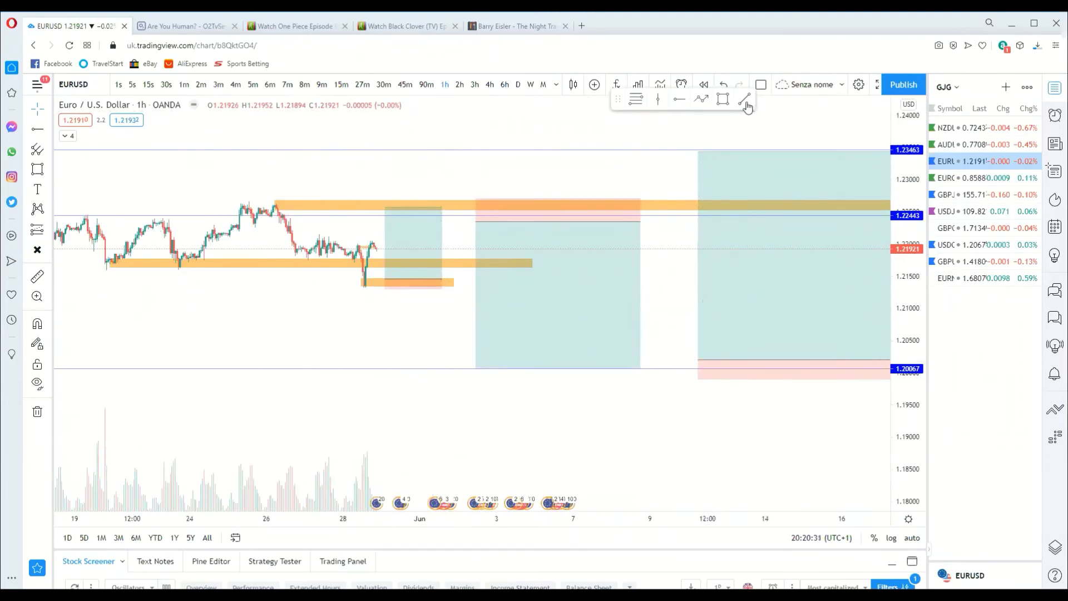
pyautogui.click(452, 369)
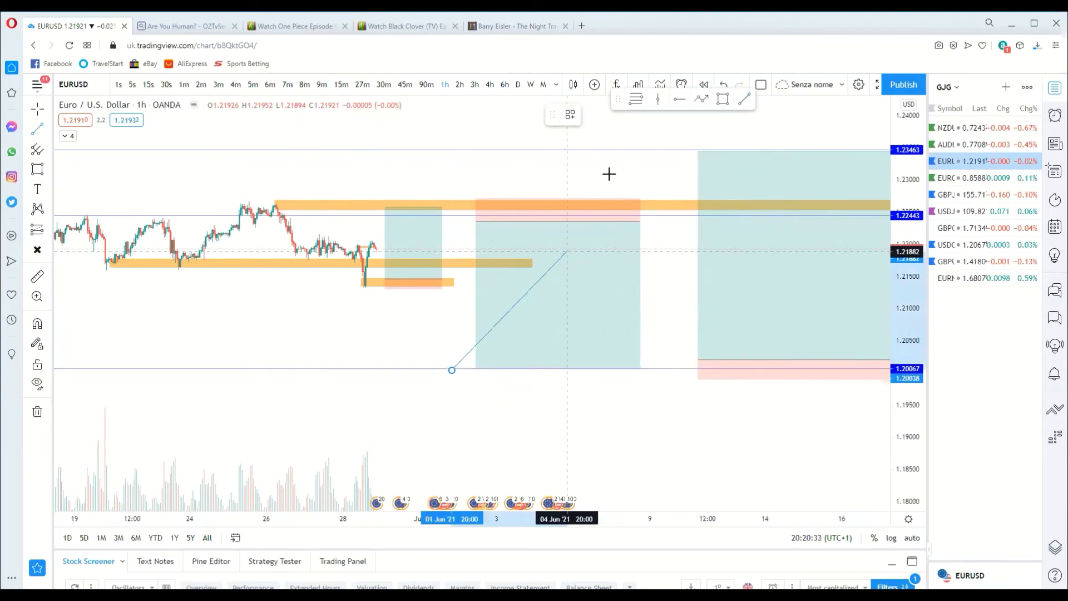
pyautogui.click(632, 150)
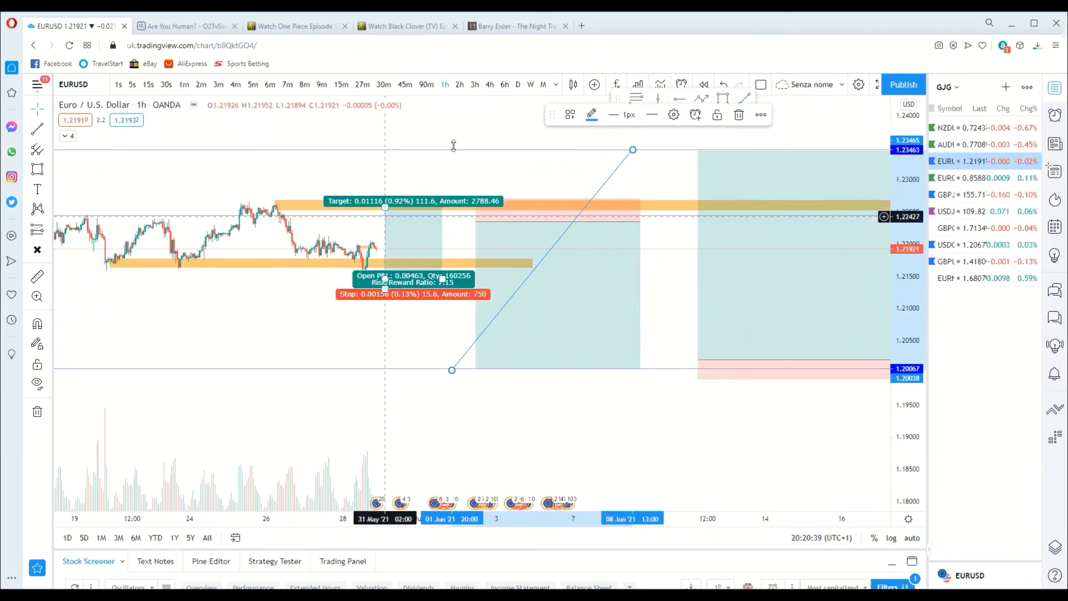
# - Draw a falling trend line from the latest 28 May candle to about 1.207 on 31 May
pyautogui.click(745, 100)
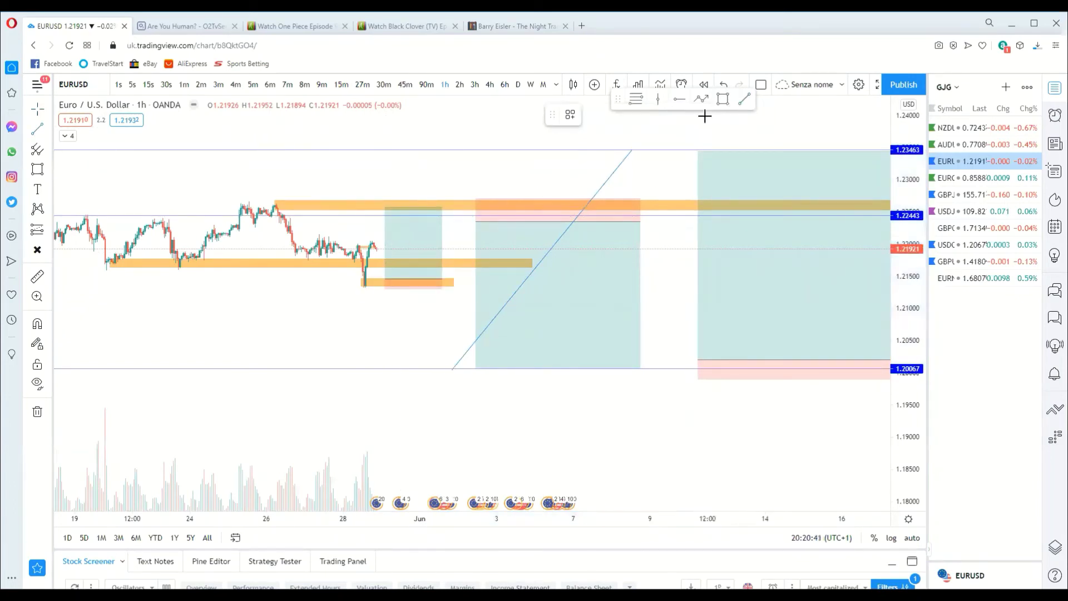
pyautogui.click(376, 251)
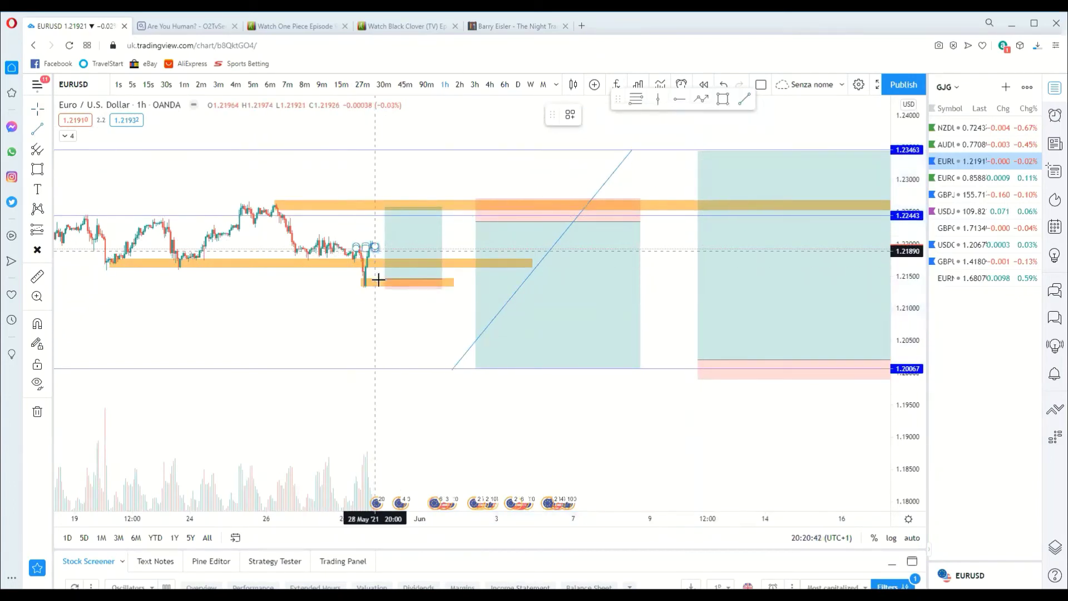
pyautogui.click(407, 325)
pyautogui.scroll(-5, 357, 291)
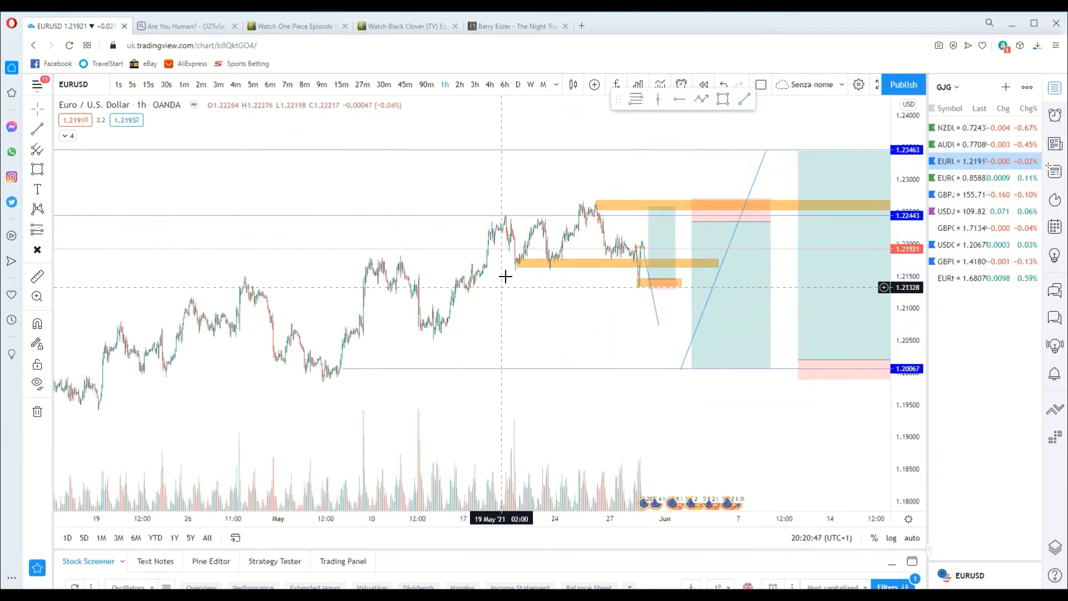
# - Delete the rising trend line across early June and the falling trend line from the latest candle
pyautogui.scroll(3, 599, 383)
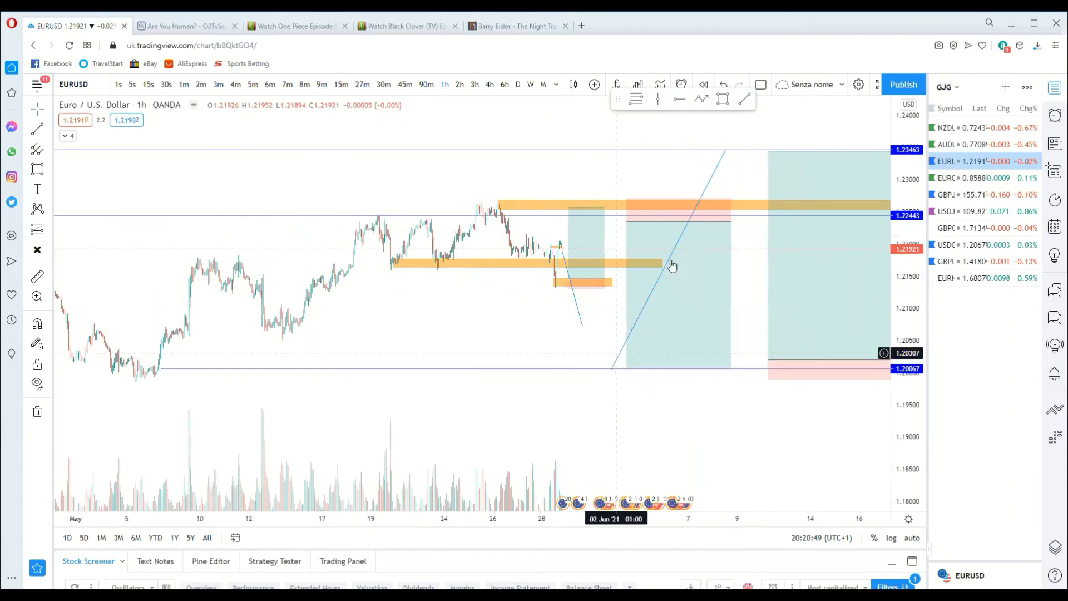
pyautogui.click(721, 160)
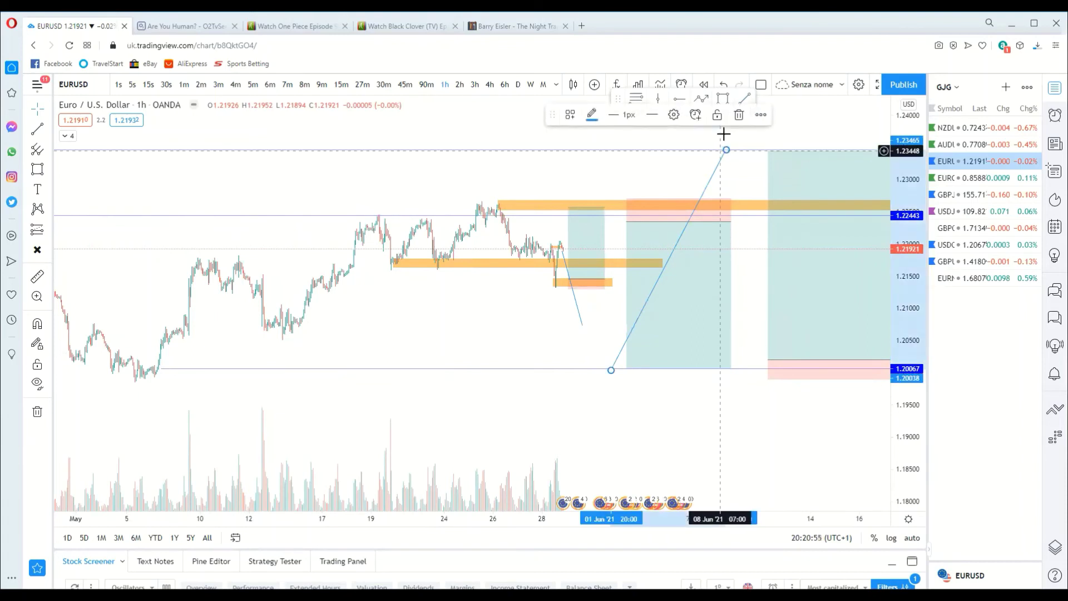
pyautogui.click(739, 115)
pyautogui.scroll(2, 628, 222)
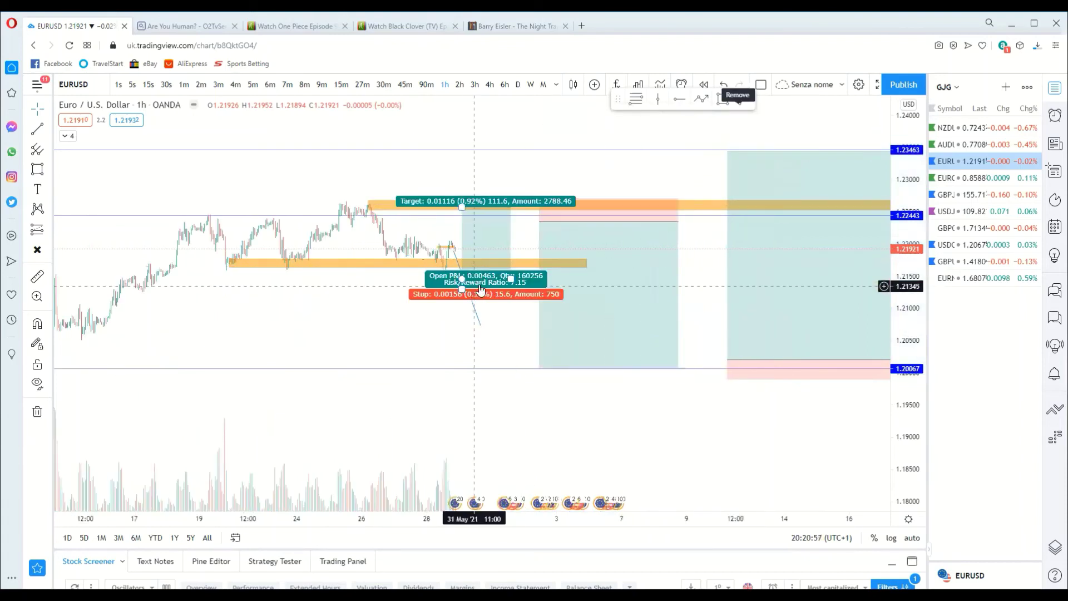
pyautogui.click(453, 253)
pyautogui.press('Delete')
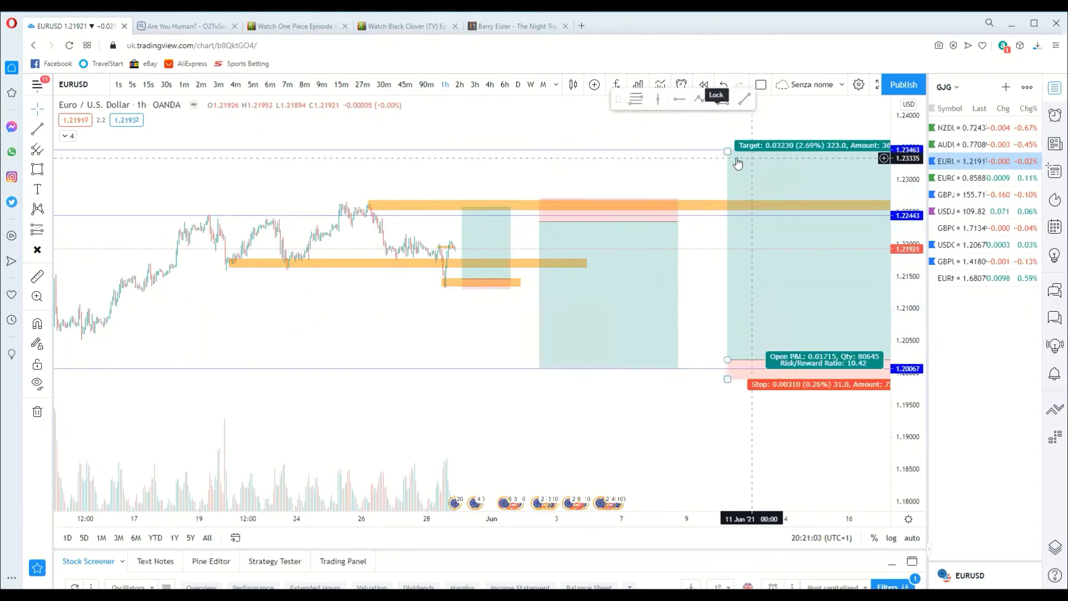
# - Raise the 2 June short position's entry to about 1.2252, inside the upper orange zone, leaving an 18.8-pip stop
pyautogui.scroll(-3, 719, 160)
pyautogui.scroll(-2, 716, 159)
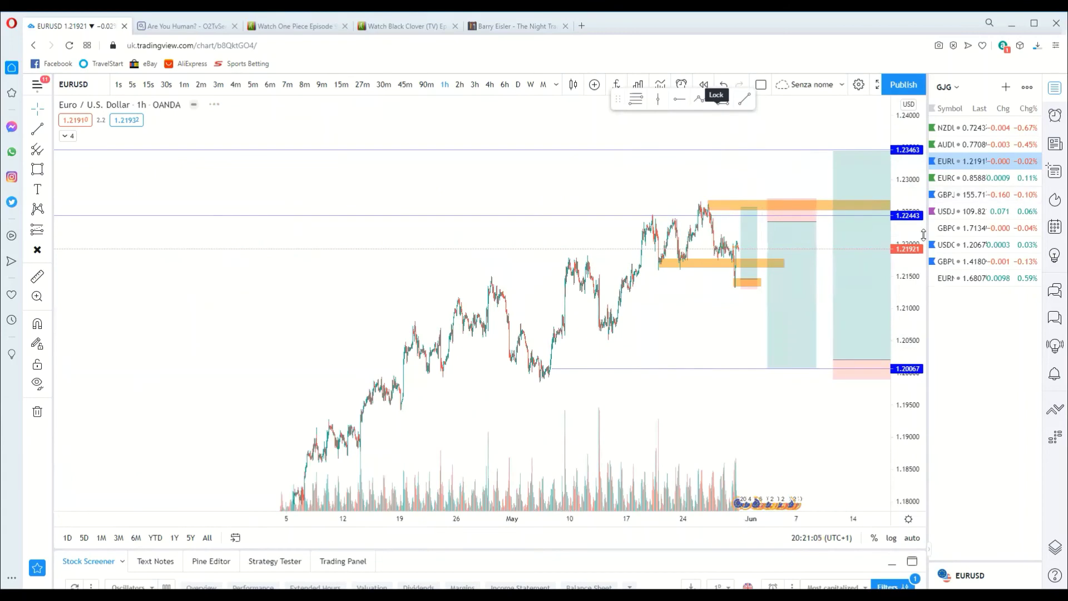
pyautogui.moveTo(923, 235); pyautogui.dragTo(915, 372)
pyautogui.moveTo(712, 308); pyautogui.dragTo(459, 334)
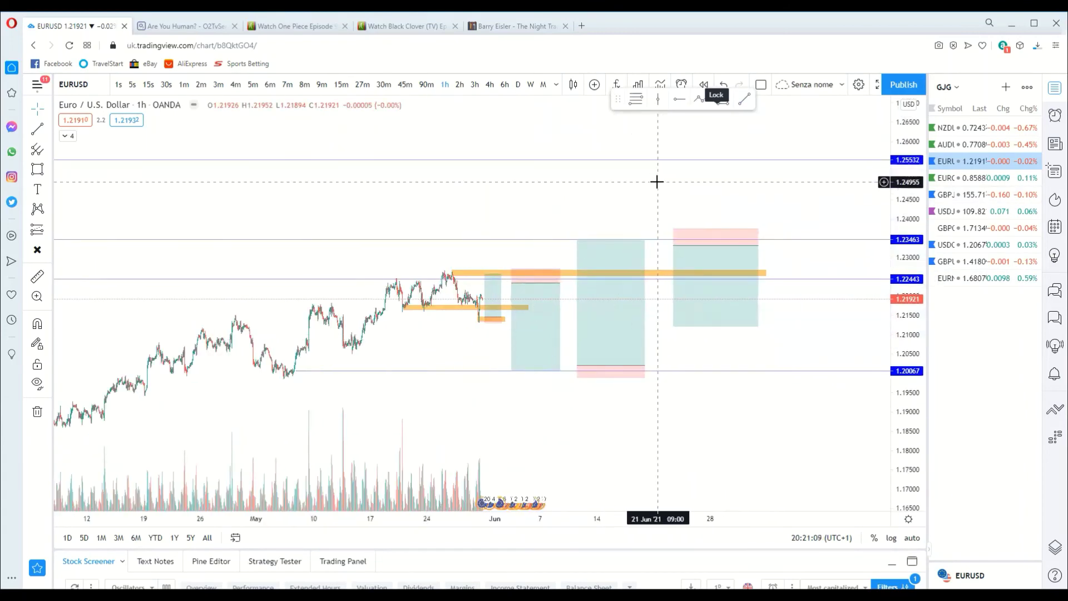
pyautogui.scroll(2, 550, 207)
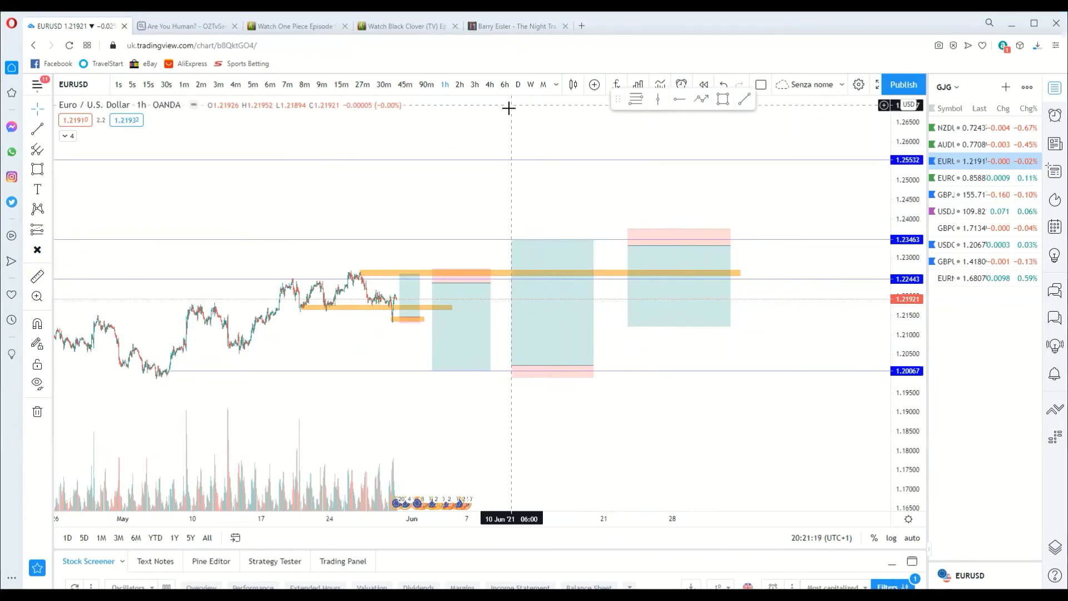
pyautogui.scroll(3, 708, 169)
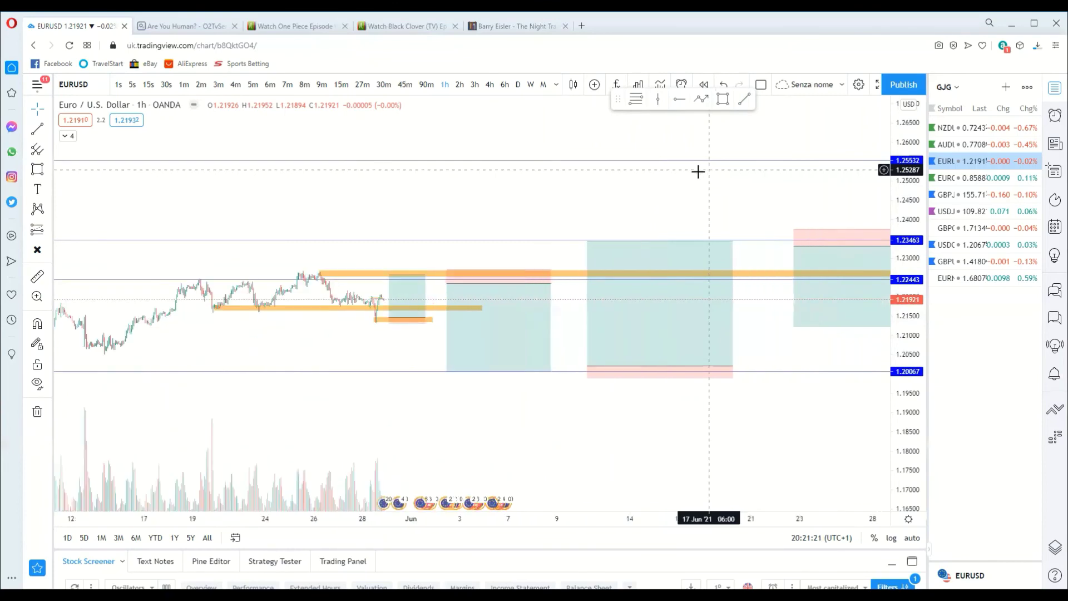
pyautogui.scroll(1, 584, 189)
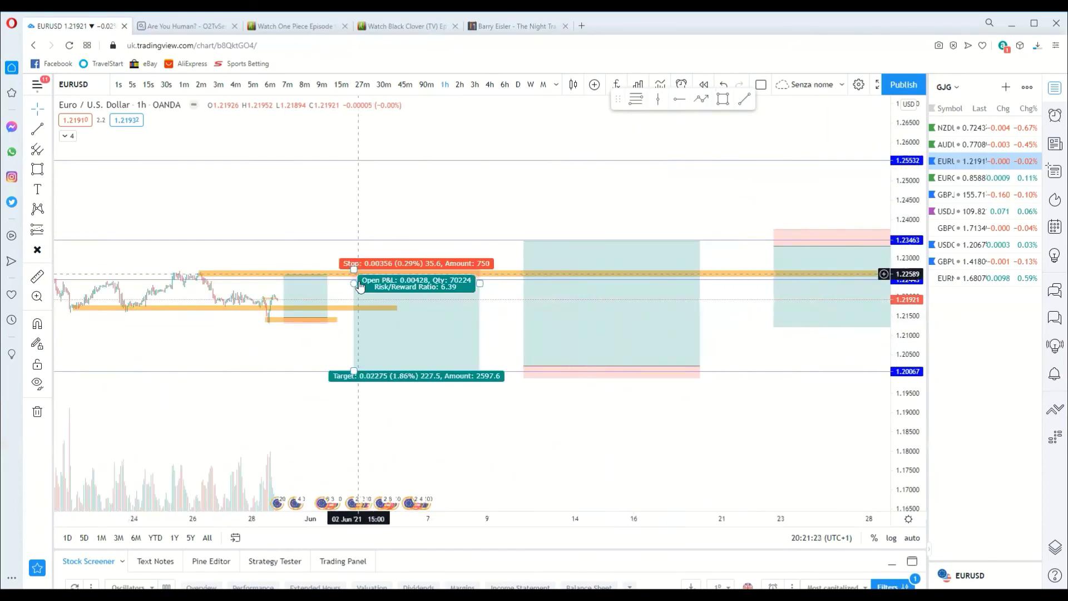
pyautogui.moveTo(354, 286); pyautogui.dragTo(351, 276)
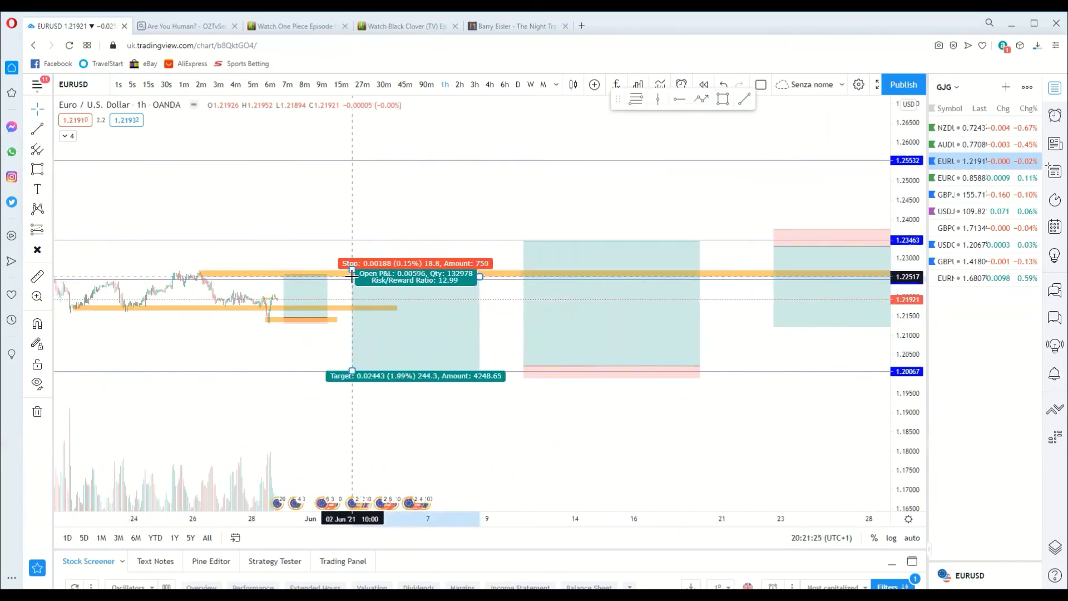
pyautogui.click(362, 219)
# - Raise the 1.22443 horizontal level to 1.22544 and lower the 10 June long position's entry to about 1.2005
pyautogui.scroll(-2, 366, 225)
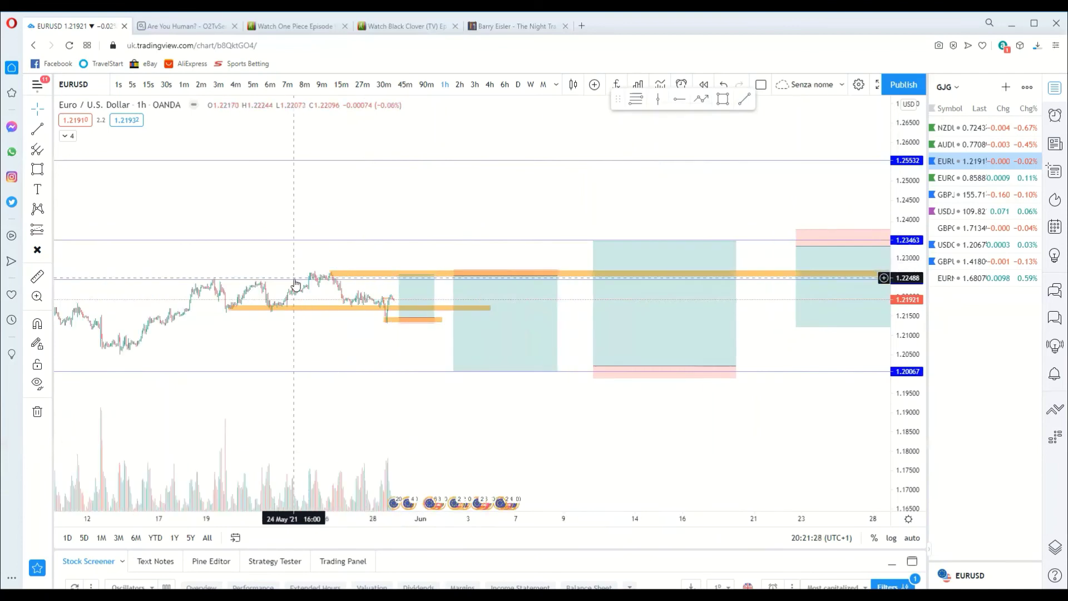
pyautogui.moveTo(294, 278); pyautogui.dragTo(295, 274)
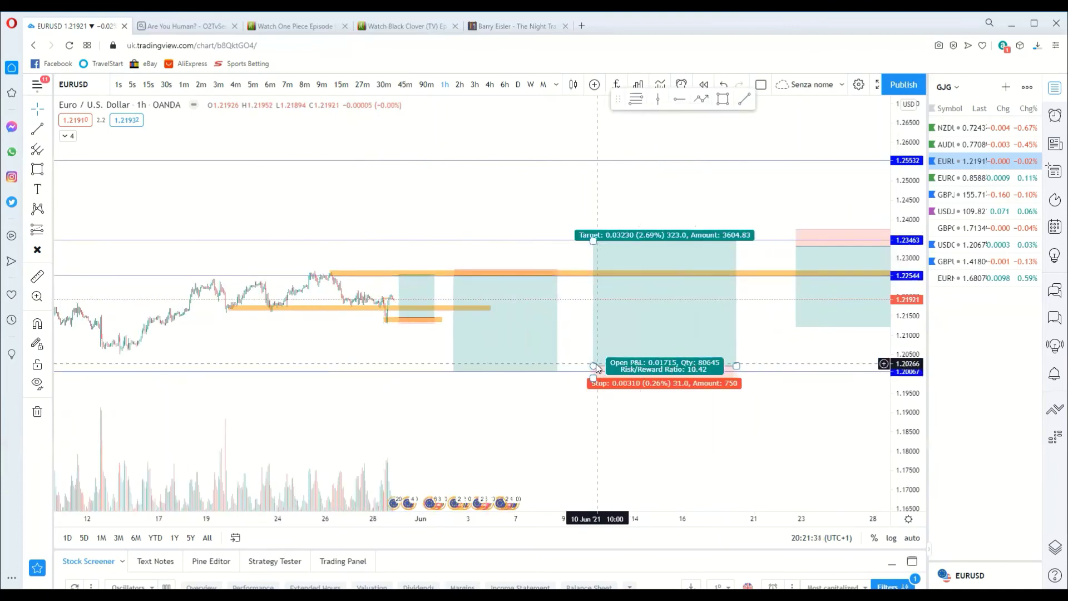
pyautogui.moveTo(596, 363); pyautogui.dragTo(594, 371)
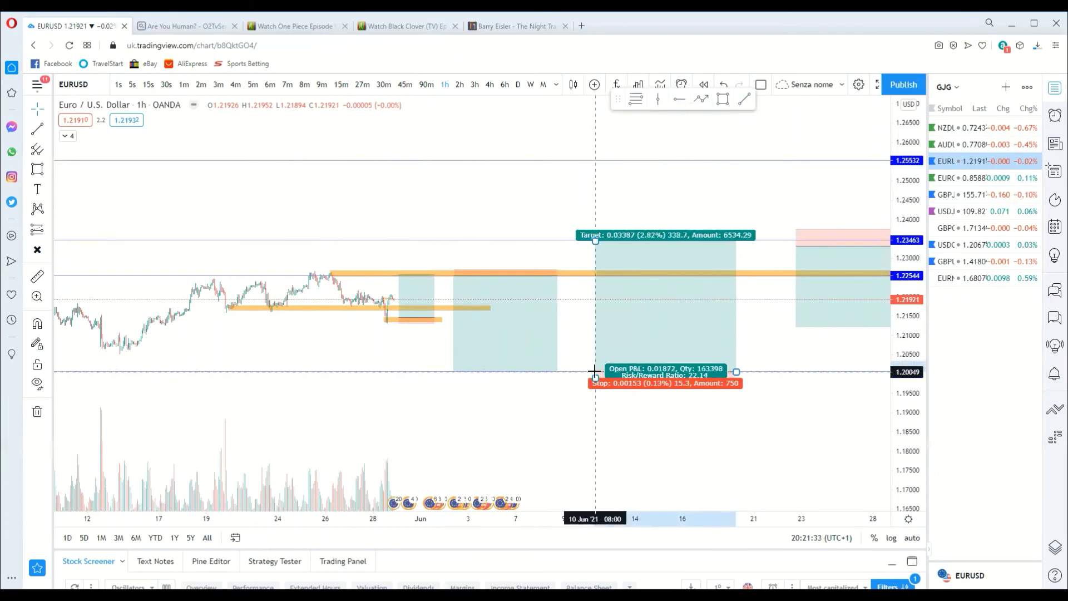
# - Raise the 22 June short position's entry to about 1.2347, at the 1.23463 level, leaving a 25.6-pip stop
pyautogui.scroll(-3, 600, 267)
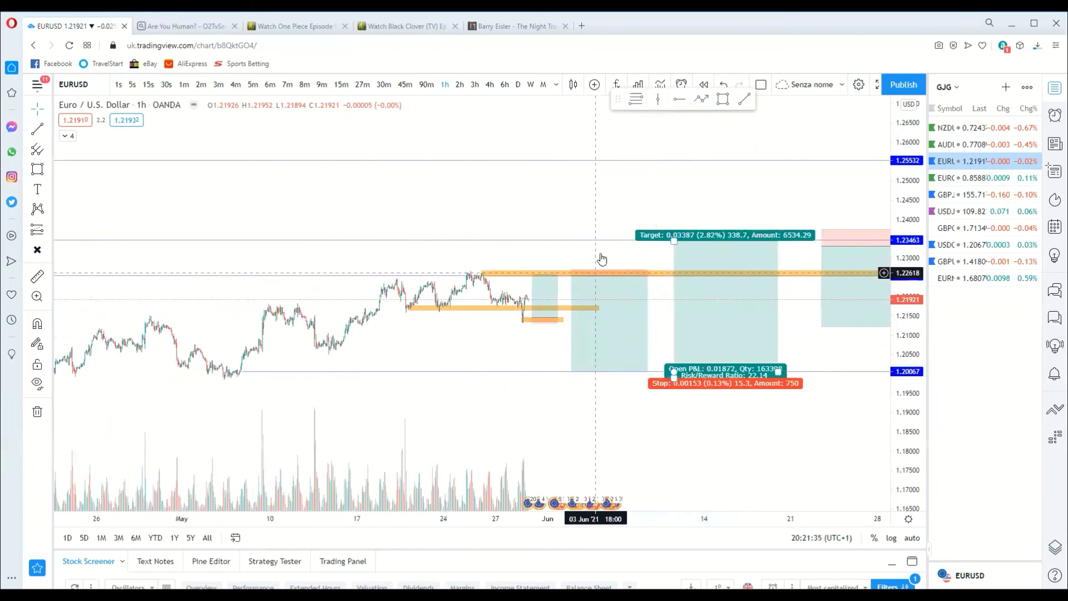
pyautogui.moveTo(627, 184); pyautogui.dragTo(524, 200)
pyautogui.click(721, 266)
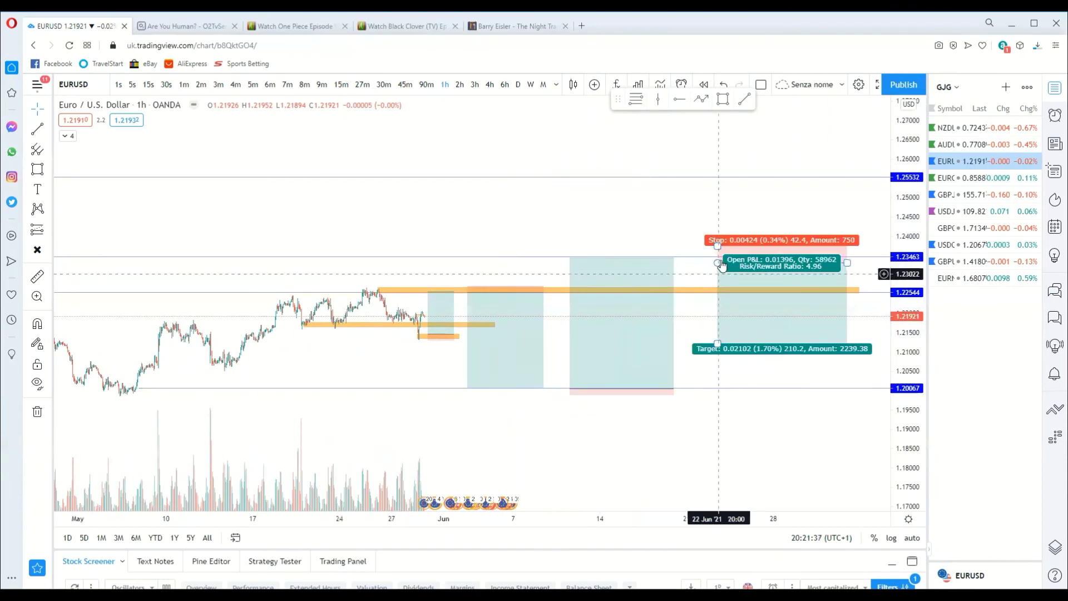
pyautogui.moveTo(721, 266); pyautogui.dragTo(716, 245)
pyautogui.click(660, 206)
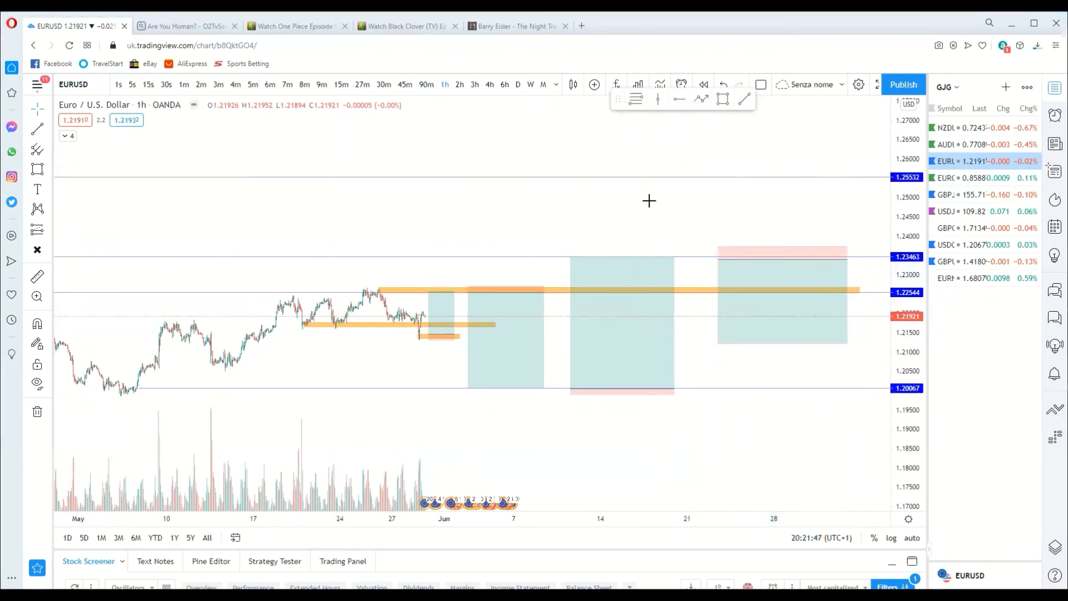
pyautogui.scroll(2, 775, 258)
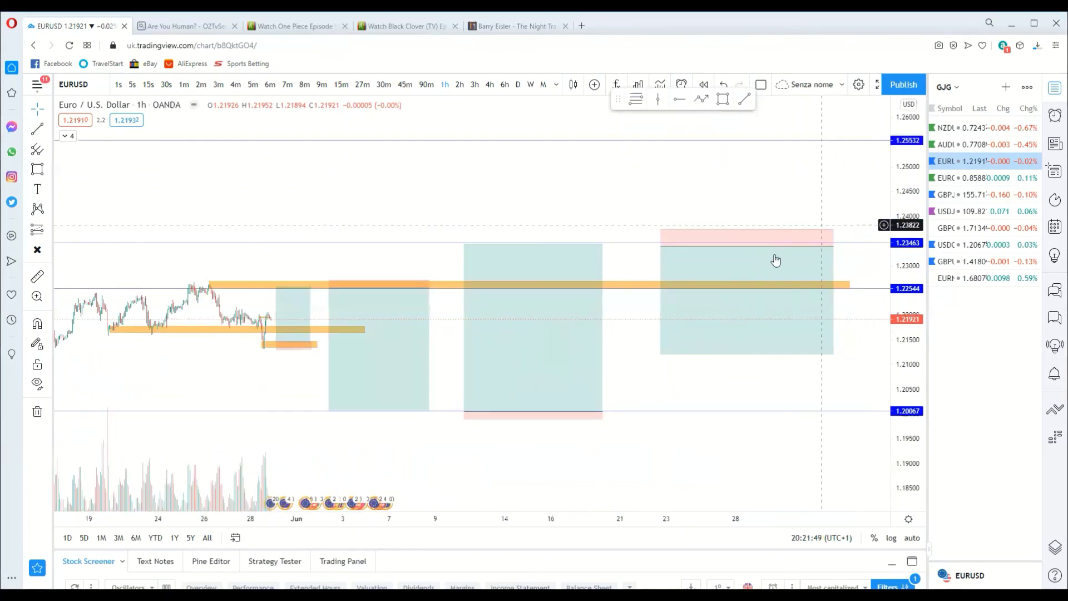
pyautogui.click(660, 243)
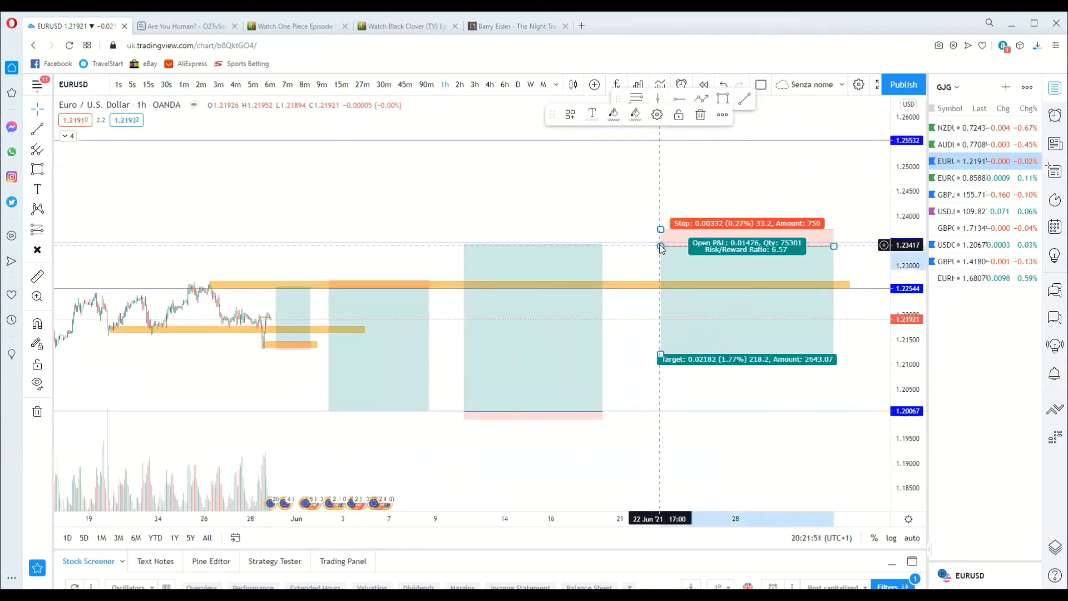
pyautogui.moveTo(660, 245); pyautogui.dragTo(661, 244)
pyautogui.click(617, 214)
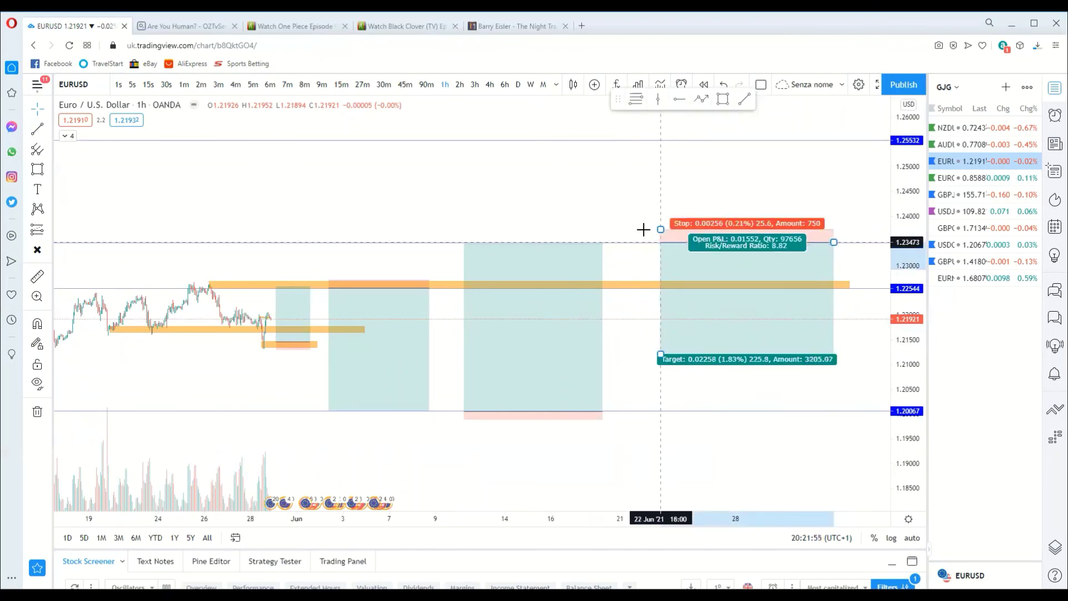
pyautogui.click(638, 223)
# - Take a snapshot of the EURUSD chart with its planned positions, copy the image URL and close the dialog
pyautogui.scroll(-1, 636, 219)
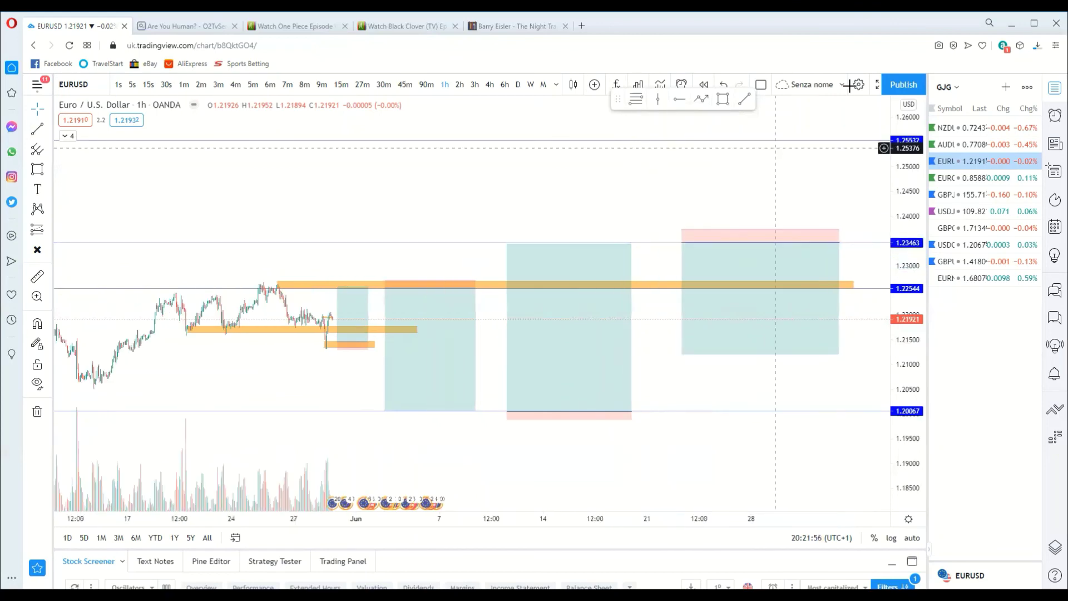
pyautogui.click(877, 85)
pyautogui.click(872, 87)
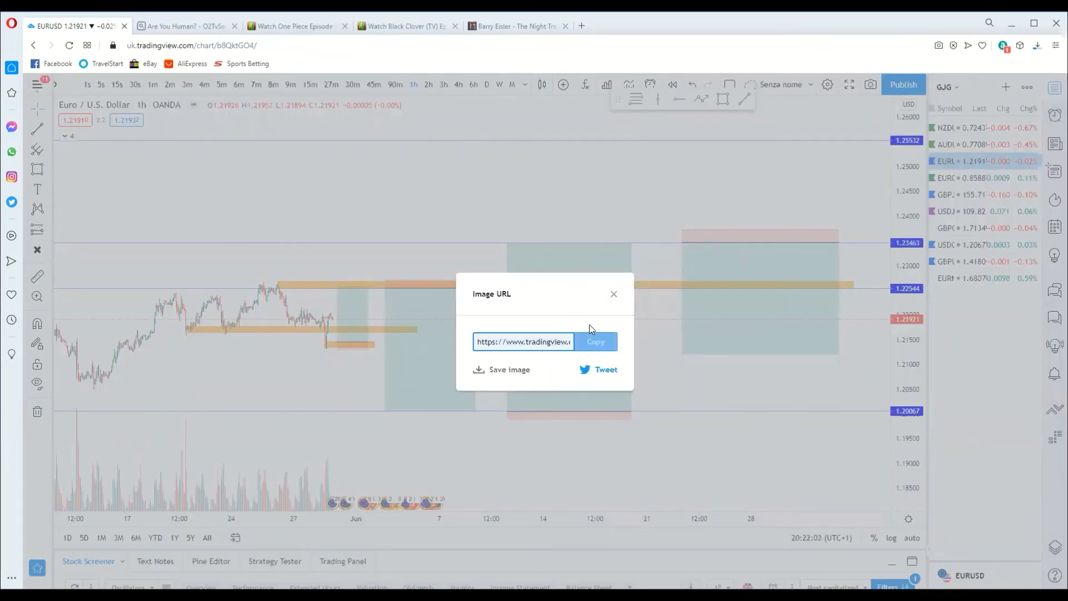
pyautogui.click(595, 342)
pyautogui.click(669, 193)
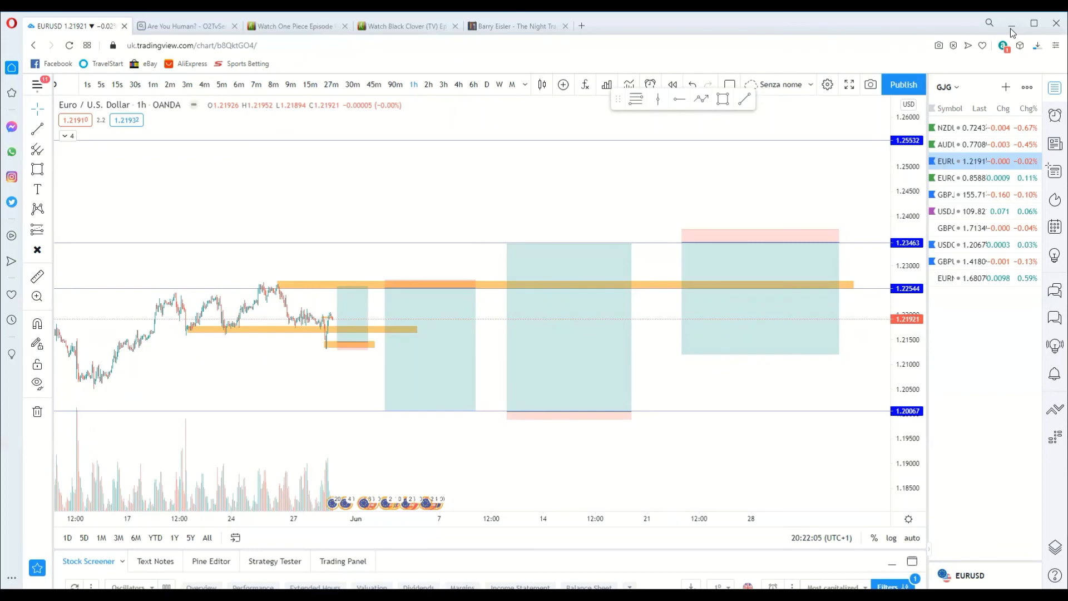
# - Search for the symbol GBPNOK and load the IDC British Pound / Norwegian Krone chart
pyautogui.scroll(-4, 723, 189)
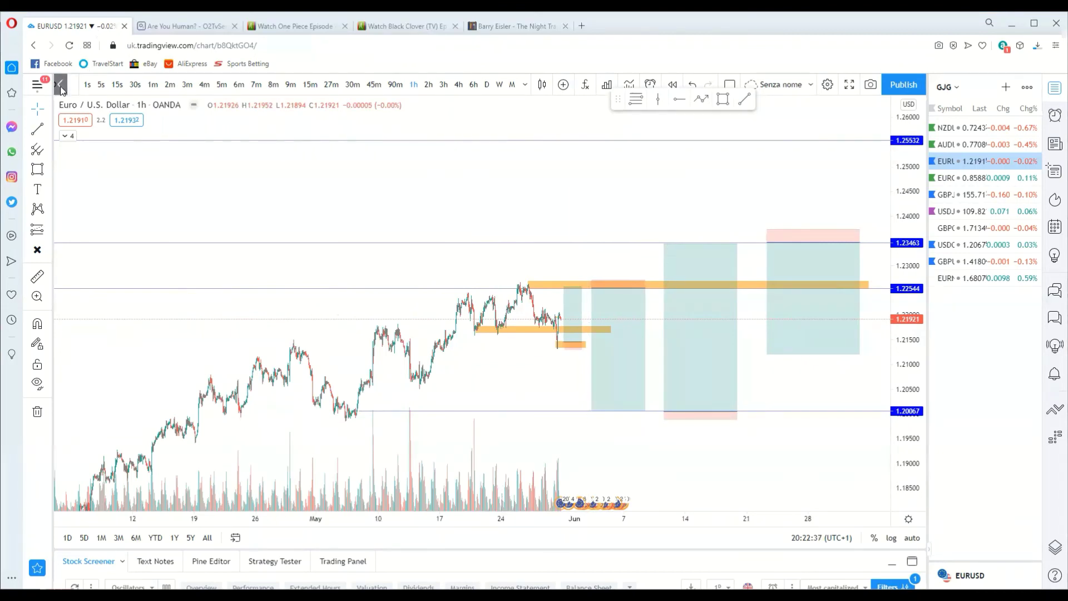
pyautogui.click(61, 88)
pyautogui.click(98, 83)
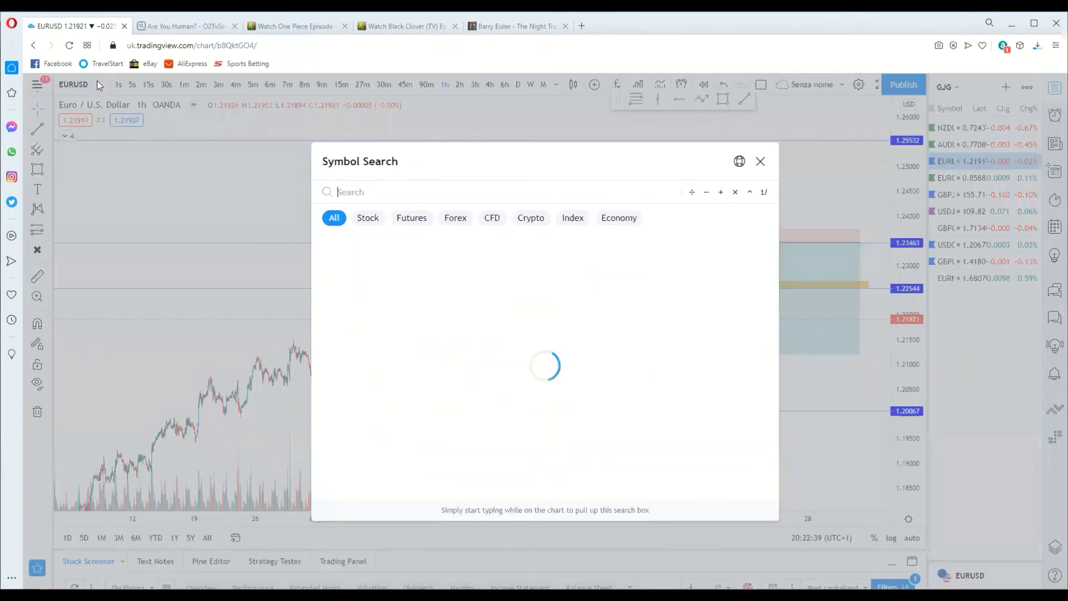
pyautogui.write('GBP')
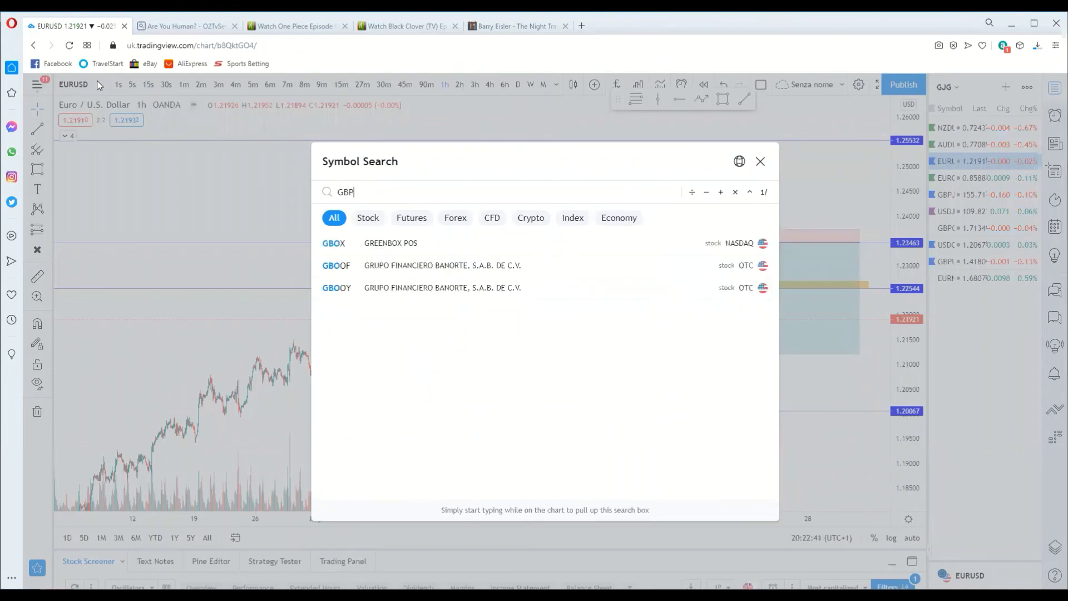
pyautogui.write('NOK')
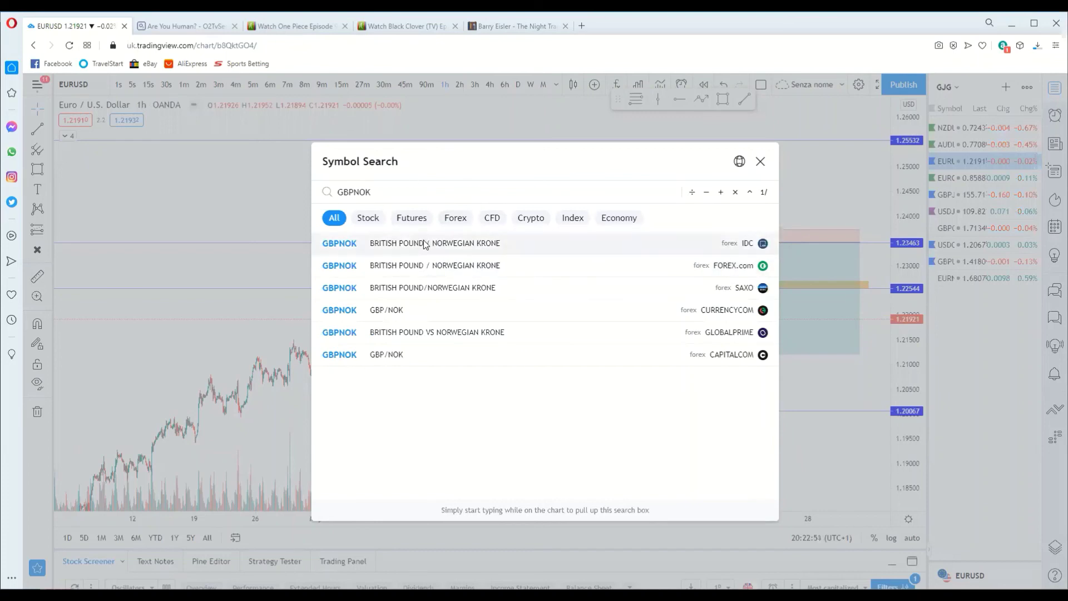
pyautogui.click(458, 243)
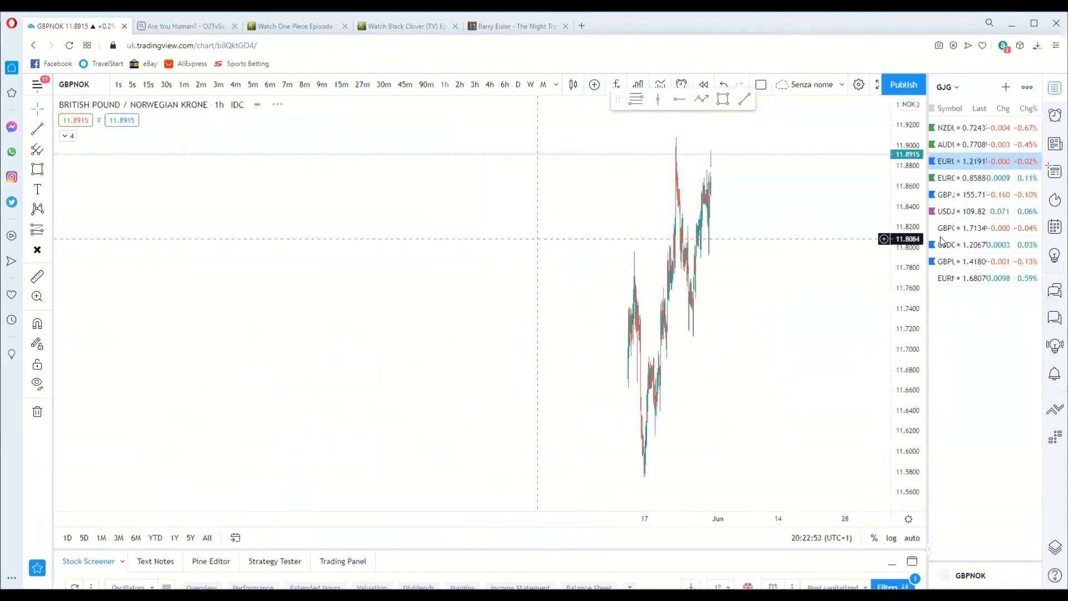